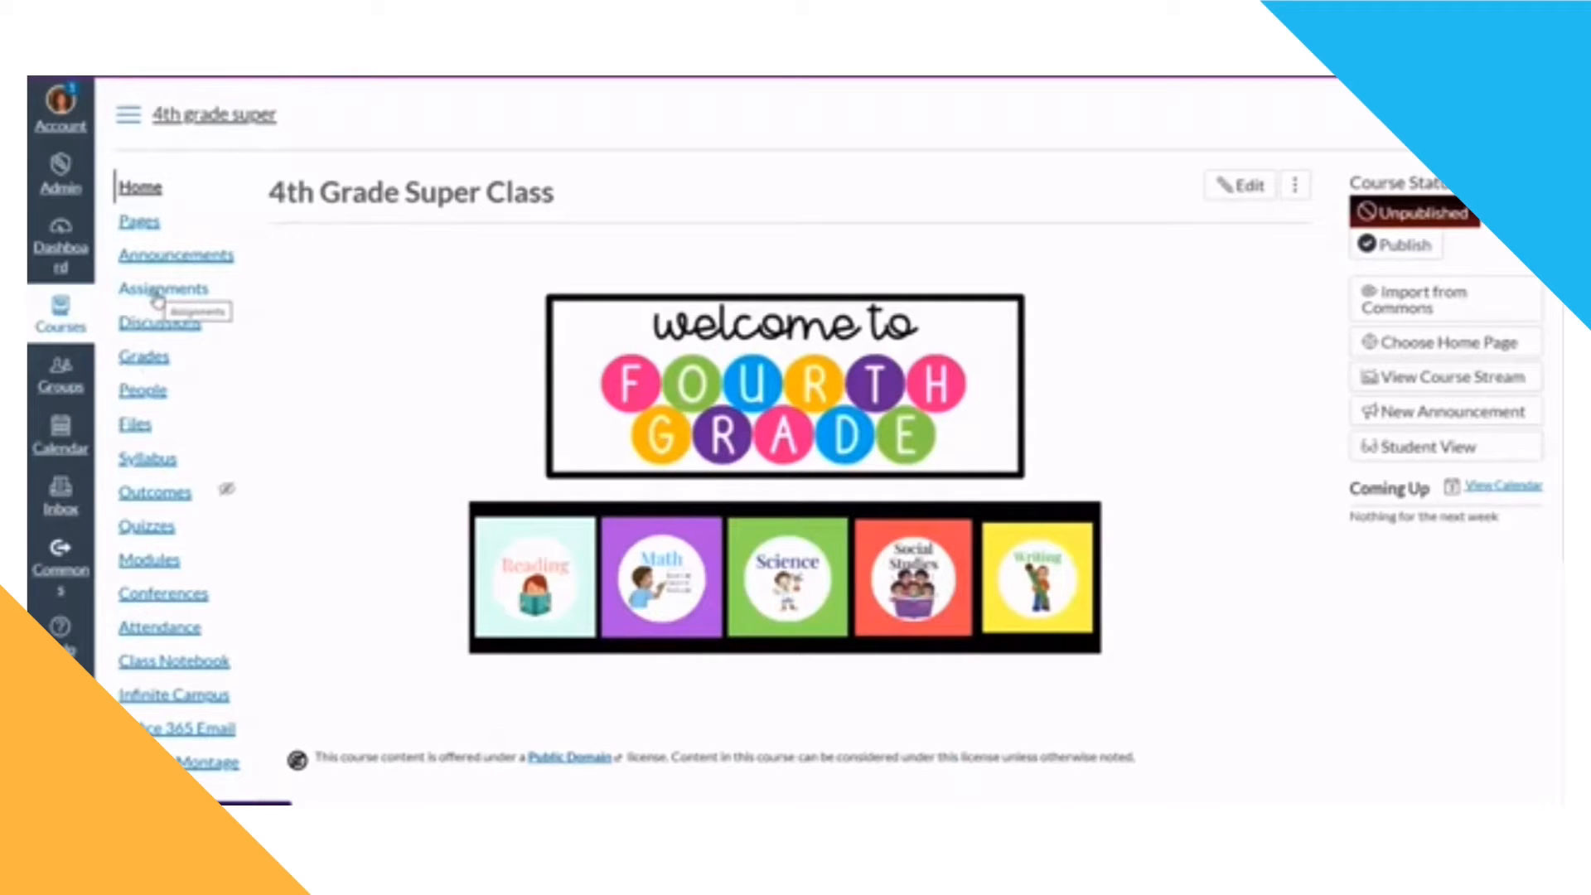
# Step: Create a new assignment group named "Rubies" on the course's Assignments page
pyautogui.click(158, 298)
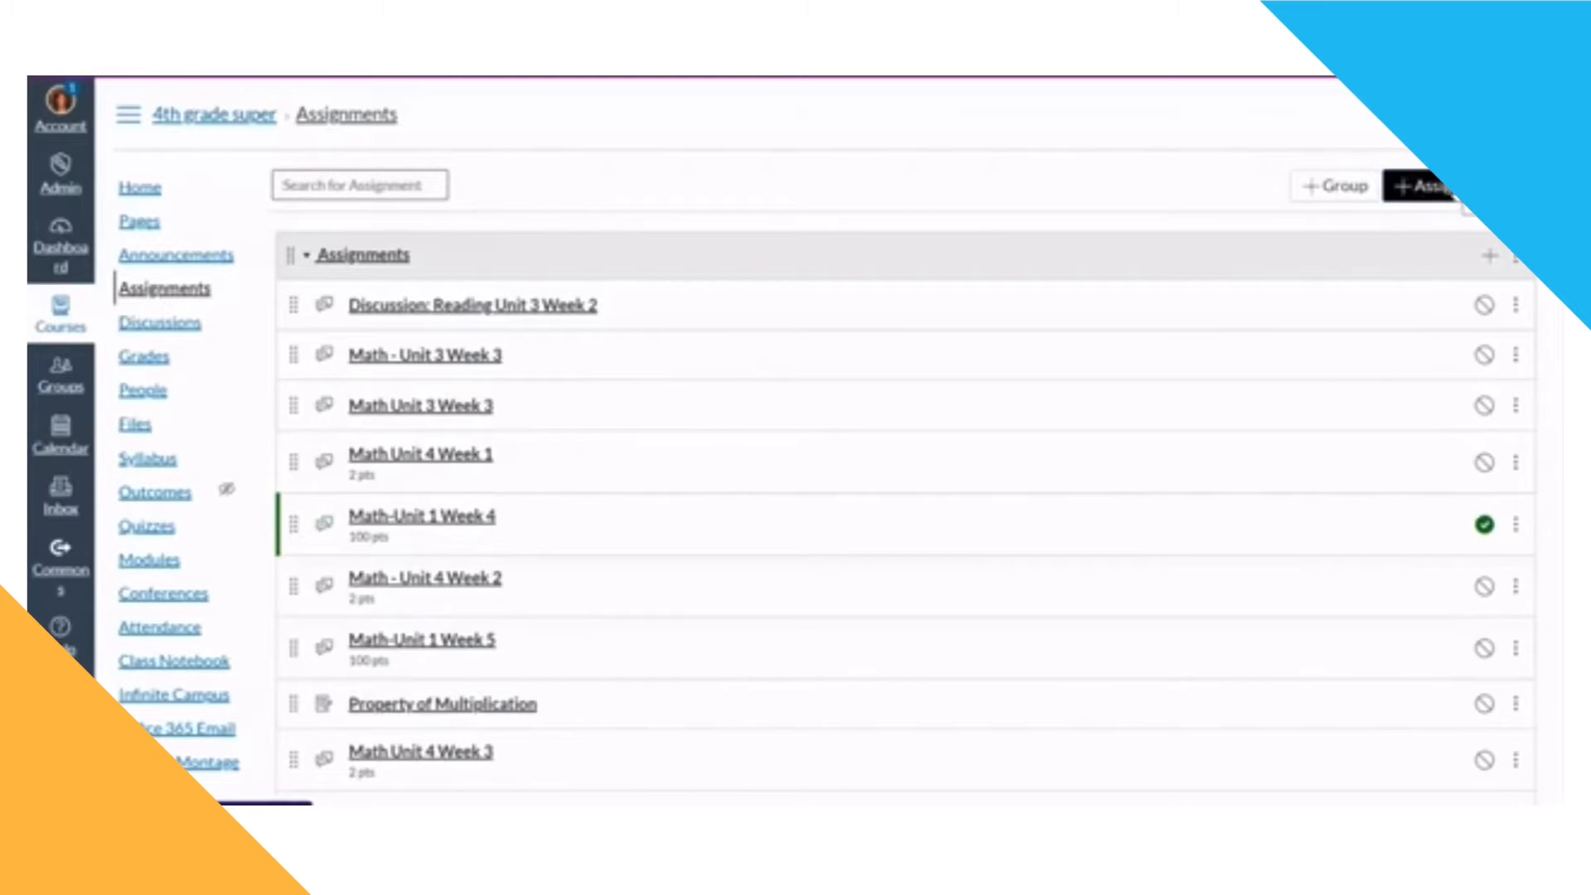
pyautogui.click(1322, 192)
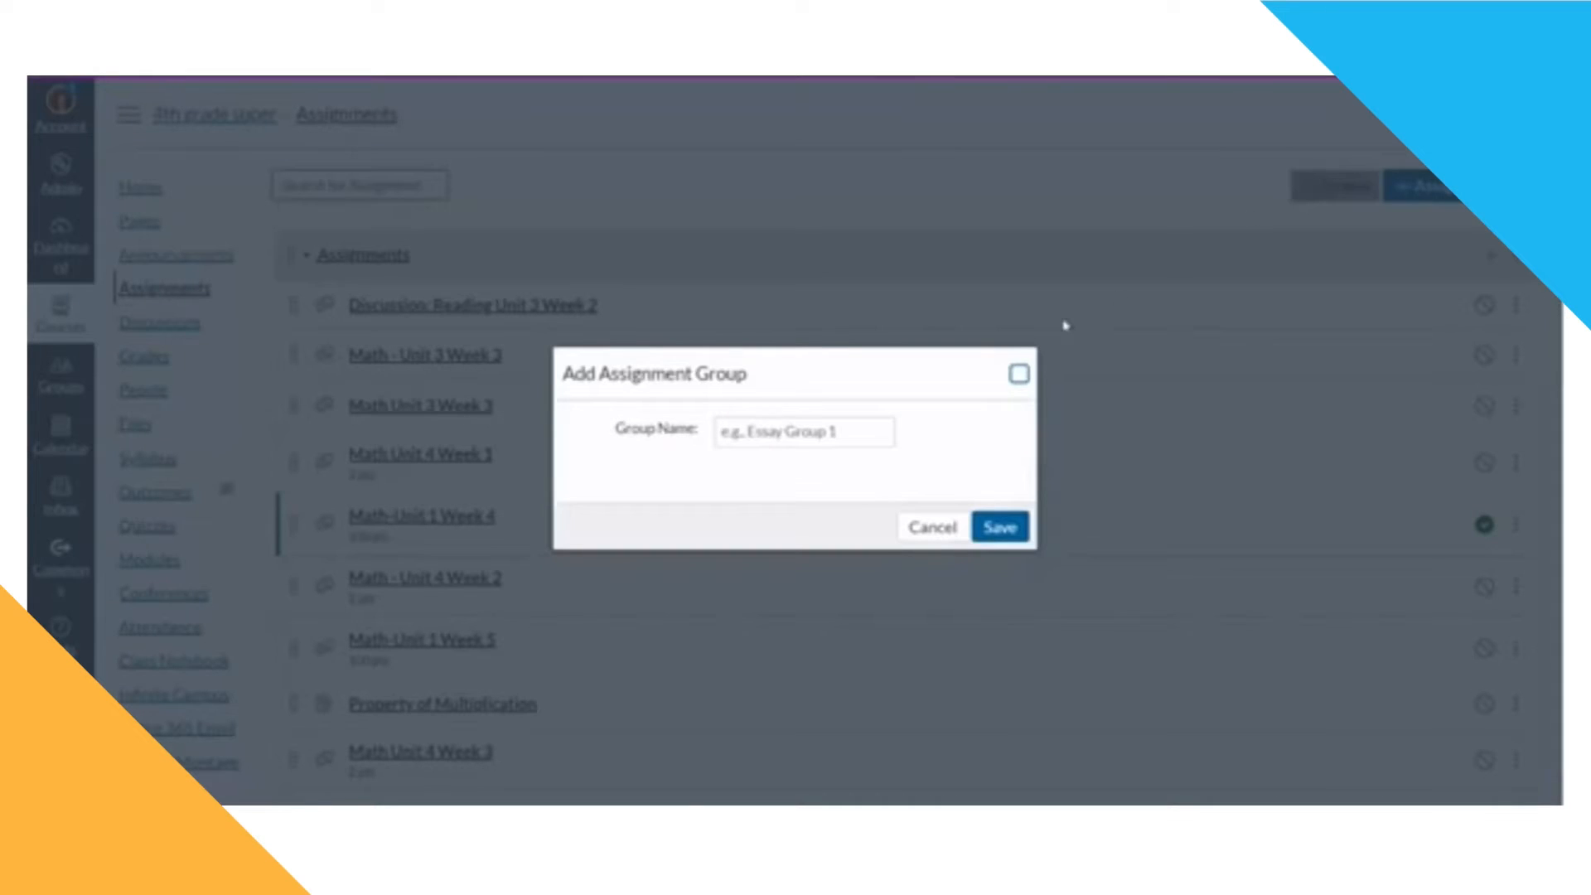
pyautogui.click(777, 441)
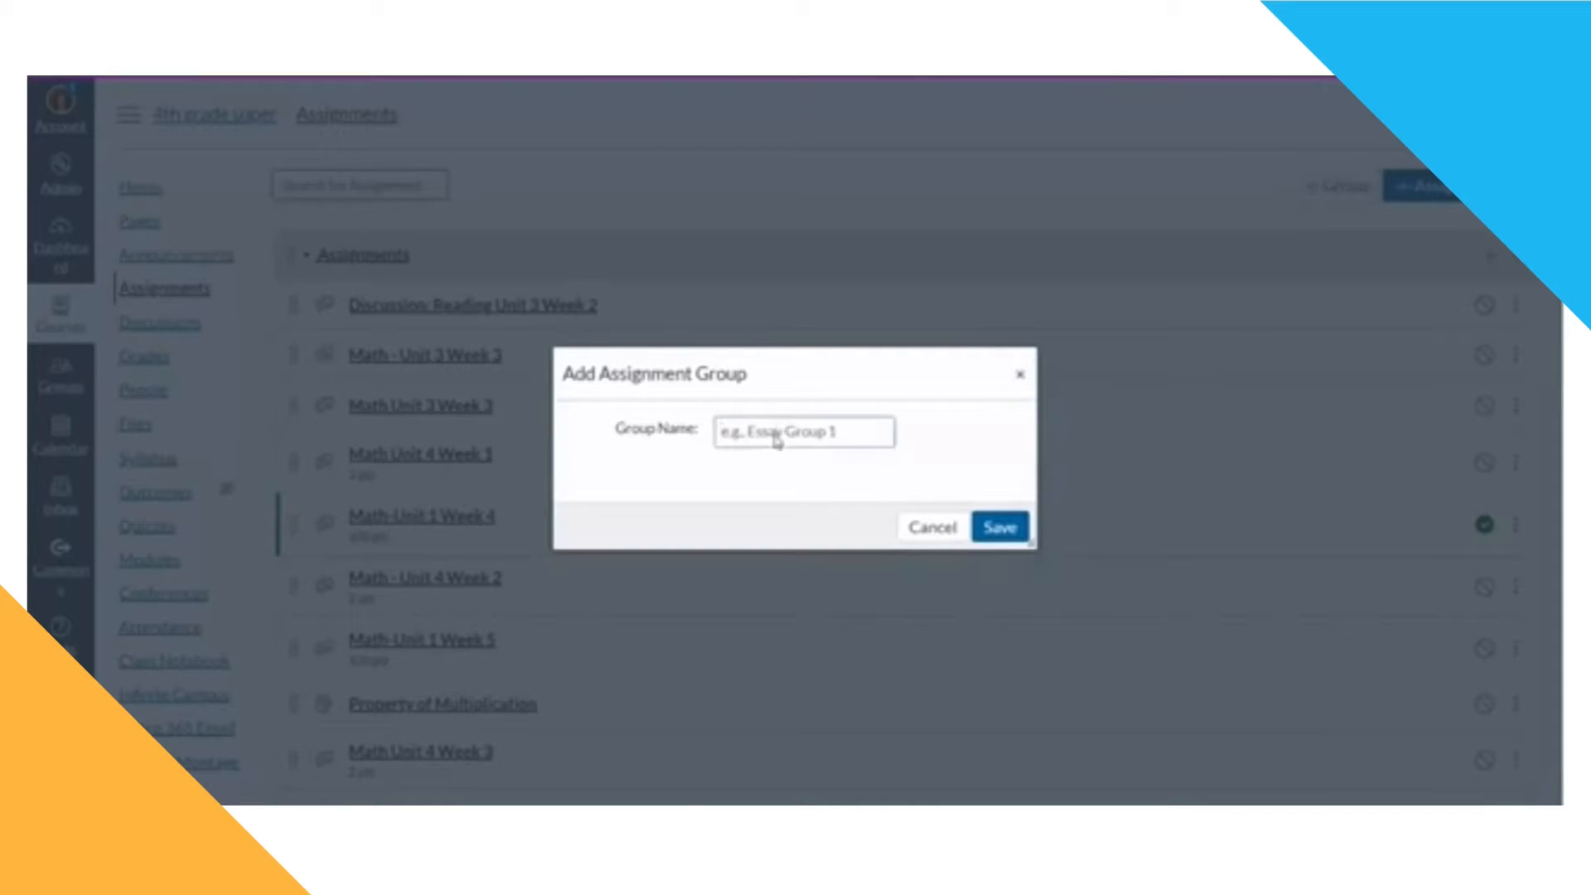
pyautogui.click(777, 441)
pyautogui.write('Ruby')
pyautogui.write('ri')
pyautogui.write('cs')
pyautogui.click(989, 531)
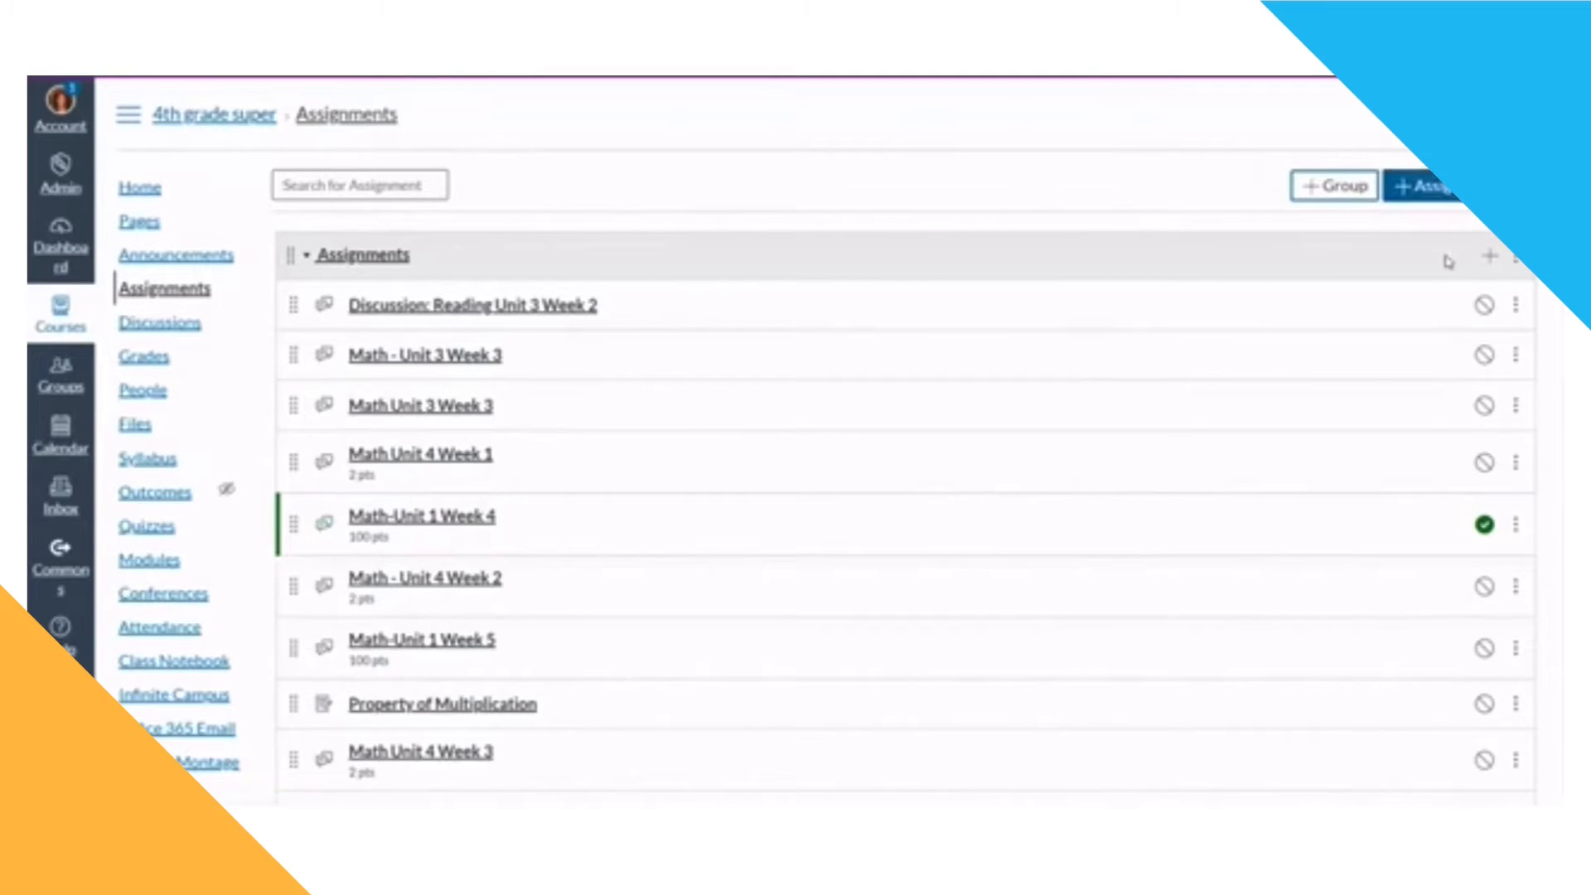
# Step: Start a new assignment and name it "Covid-19"
pyautogui.click(1442, 193)
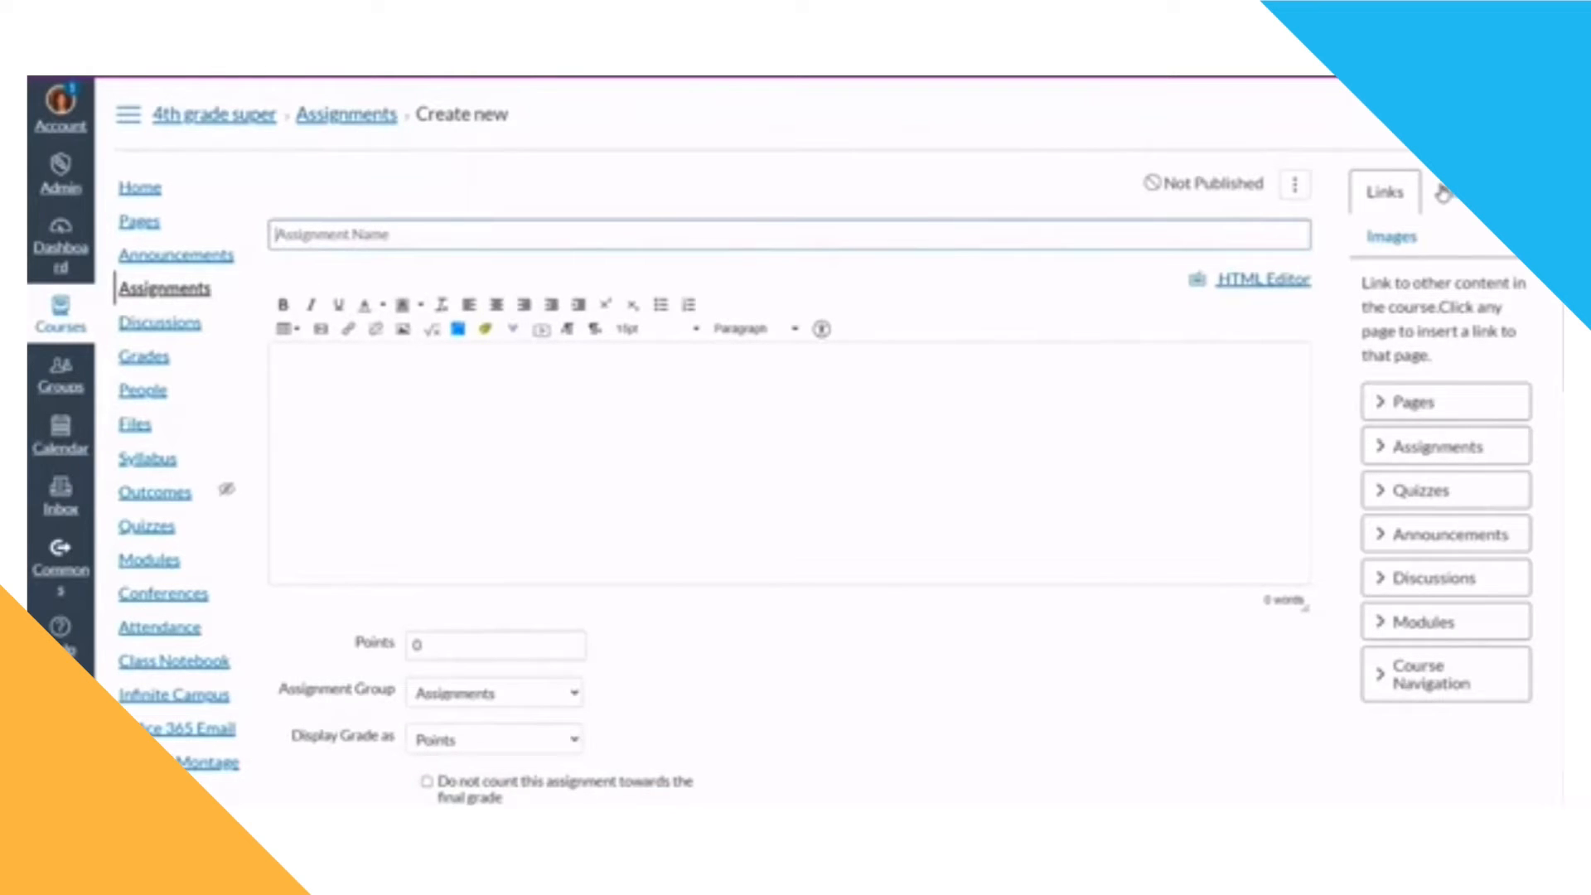
pyautogui.write('Covid- 19')
# Step: Paste the prepared video and instructions into the assignment description
pyautogui.click(625, 446)
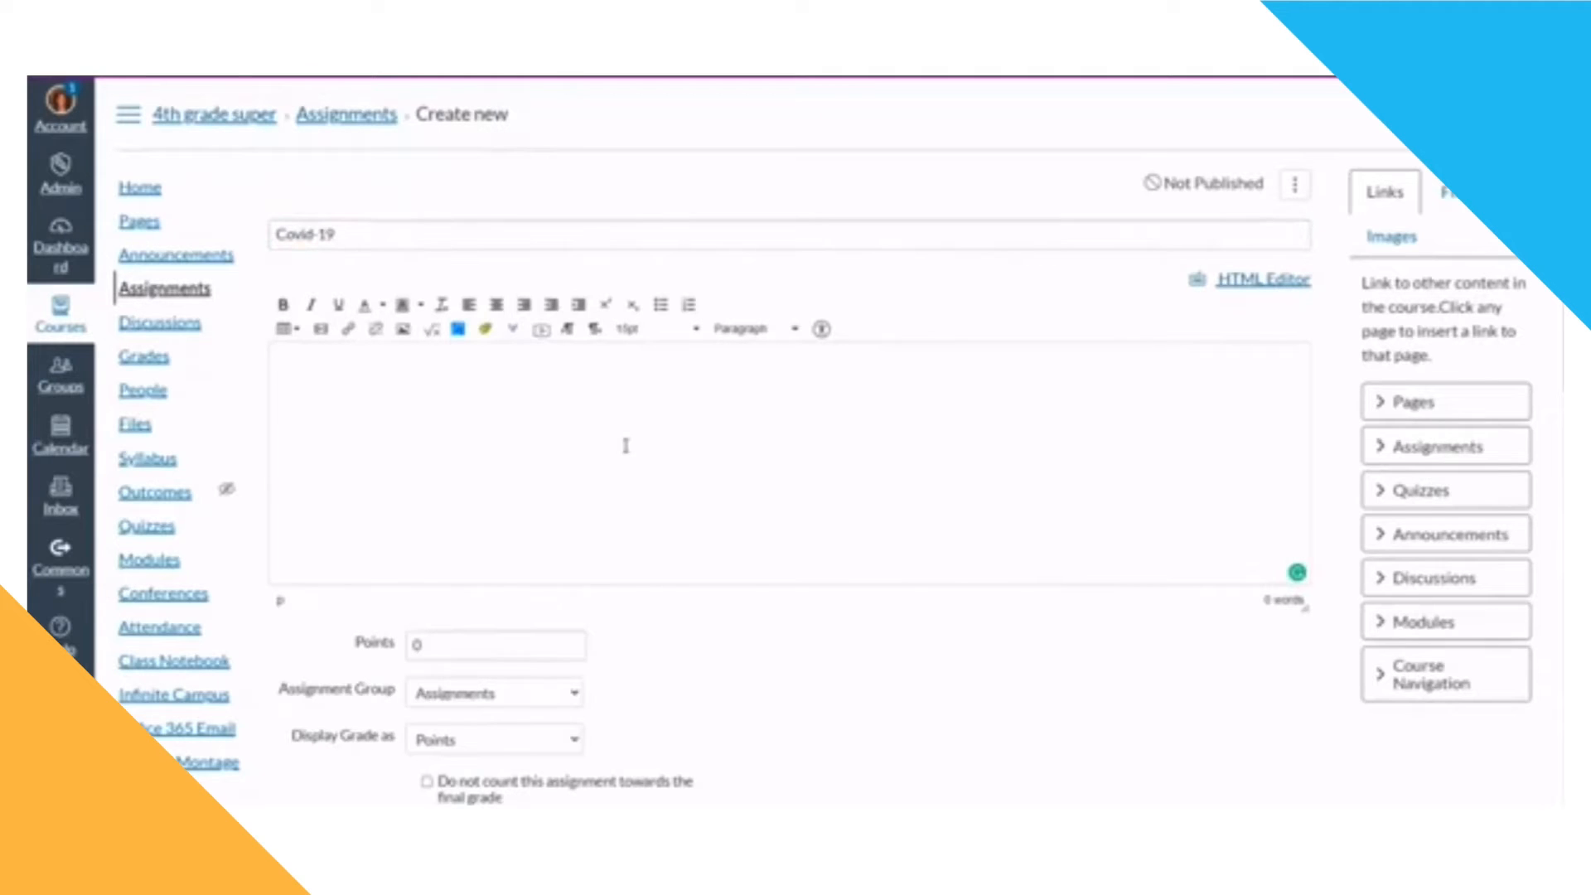
pyautogui.write('Watch the following video and answer the questions below. After you watch the video, please click this link (Links to an external site.) to answer the attached questions via Google Doc.')
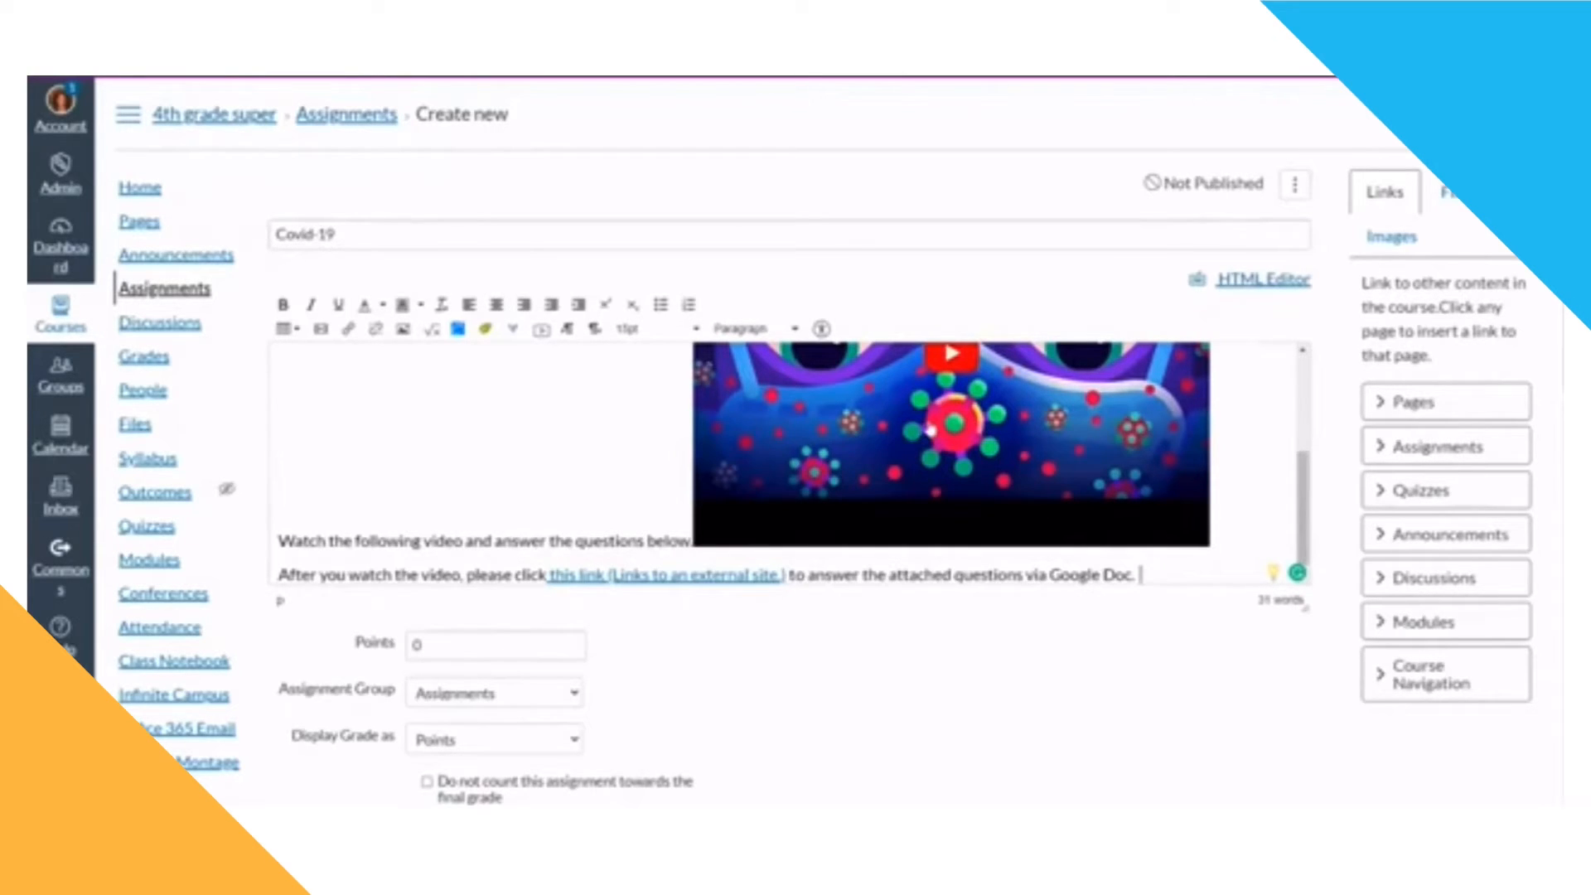
pyautogui.scroll(2, 930, 428)
pyautogui.scroll(-2, 930, 428)
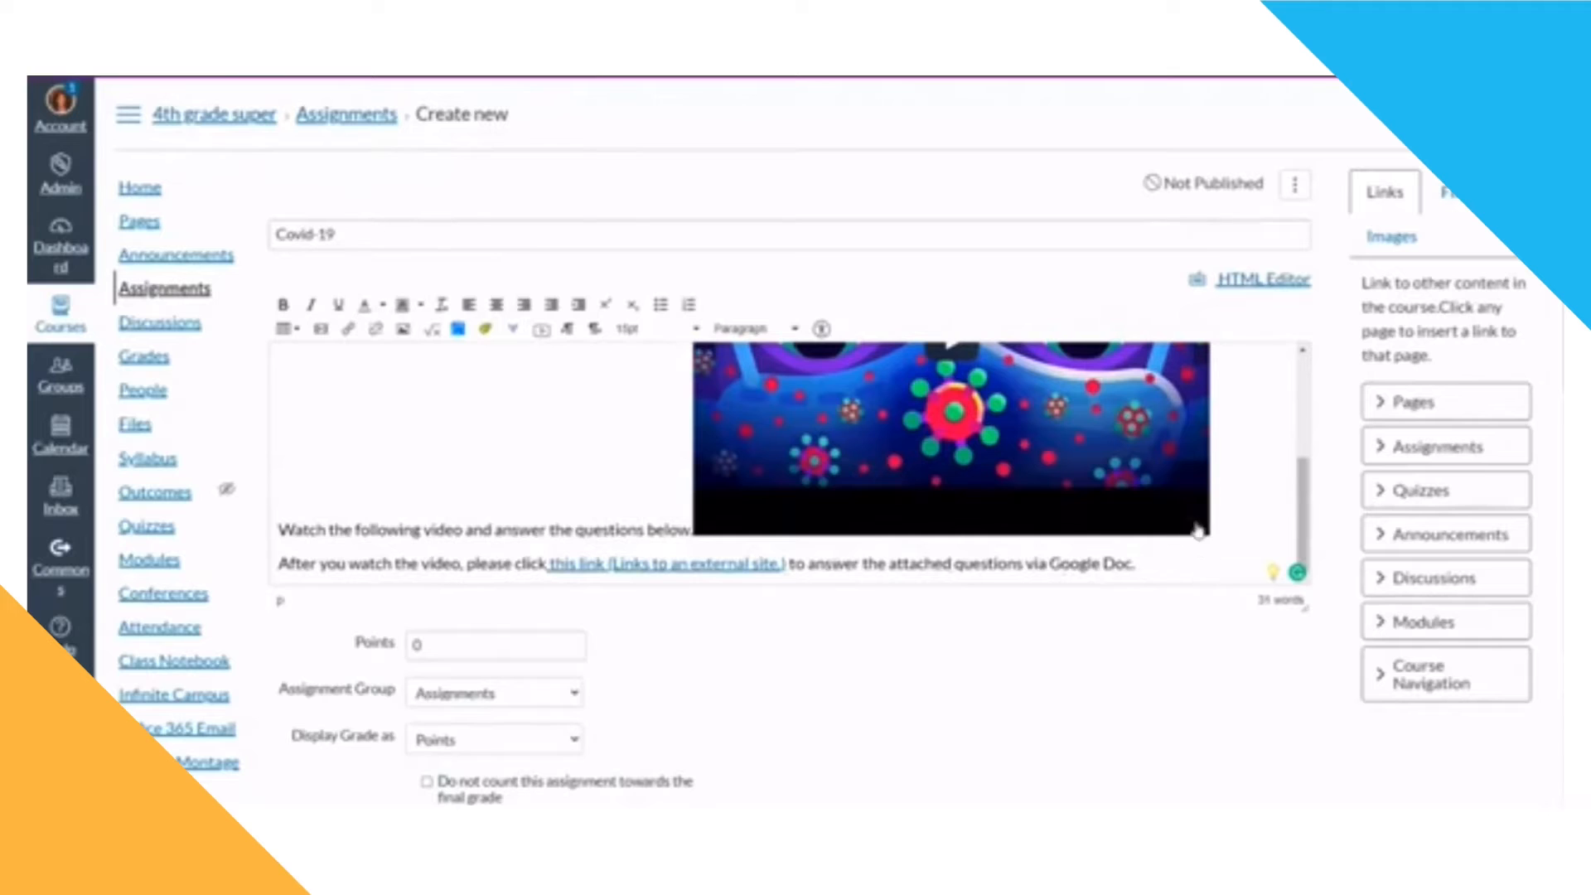
pyautogui.scroll(-2, 1173, 497)
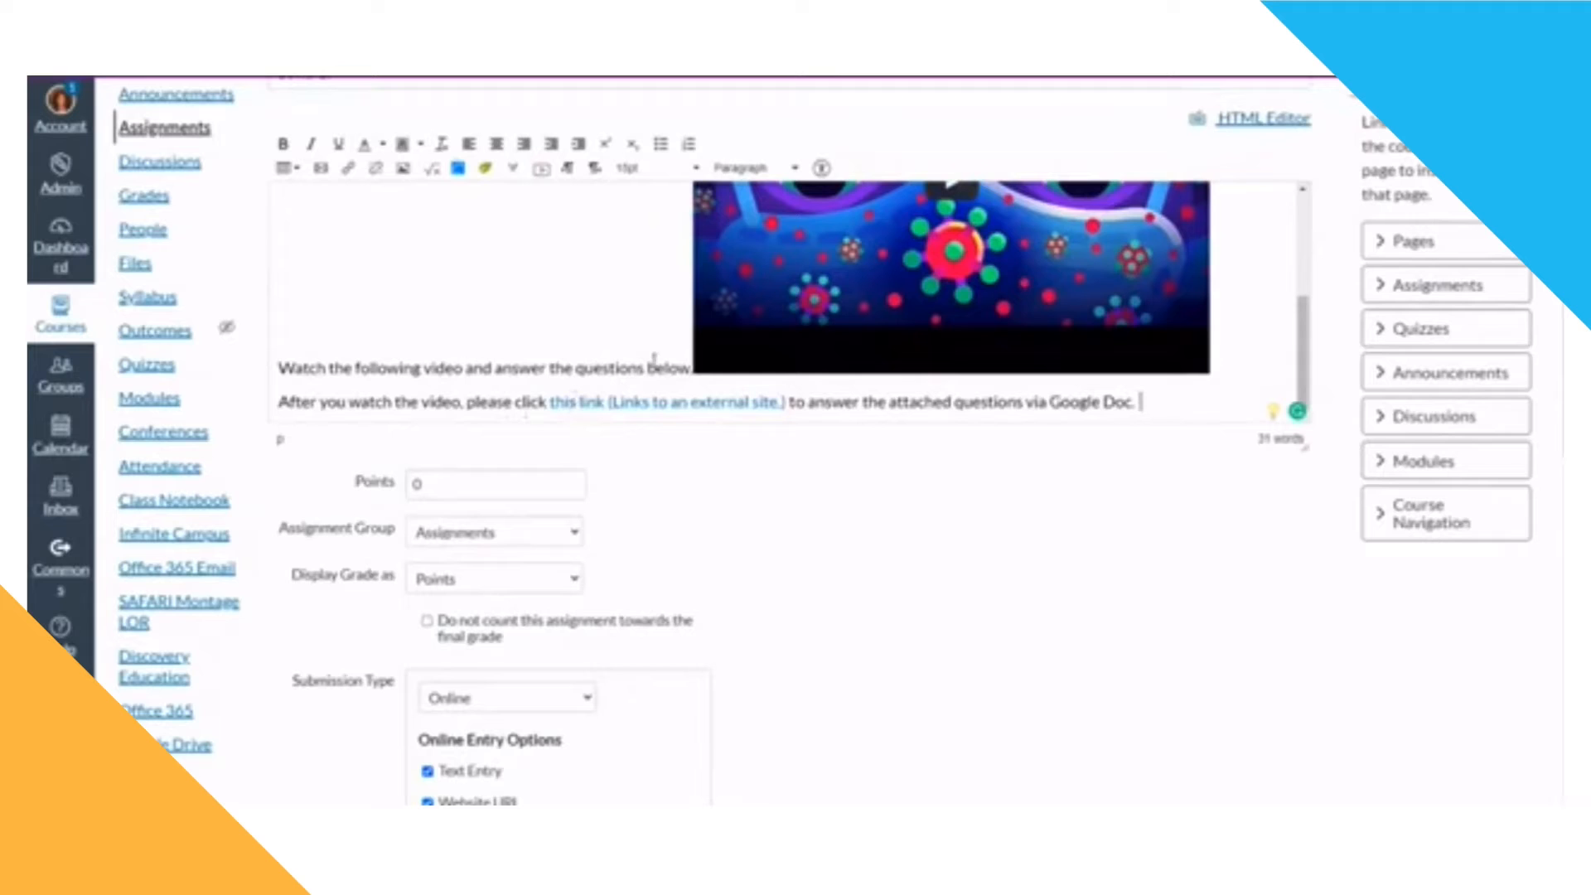
pyautogui.scroll(3, 852, 319)
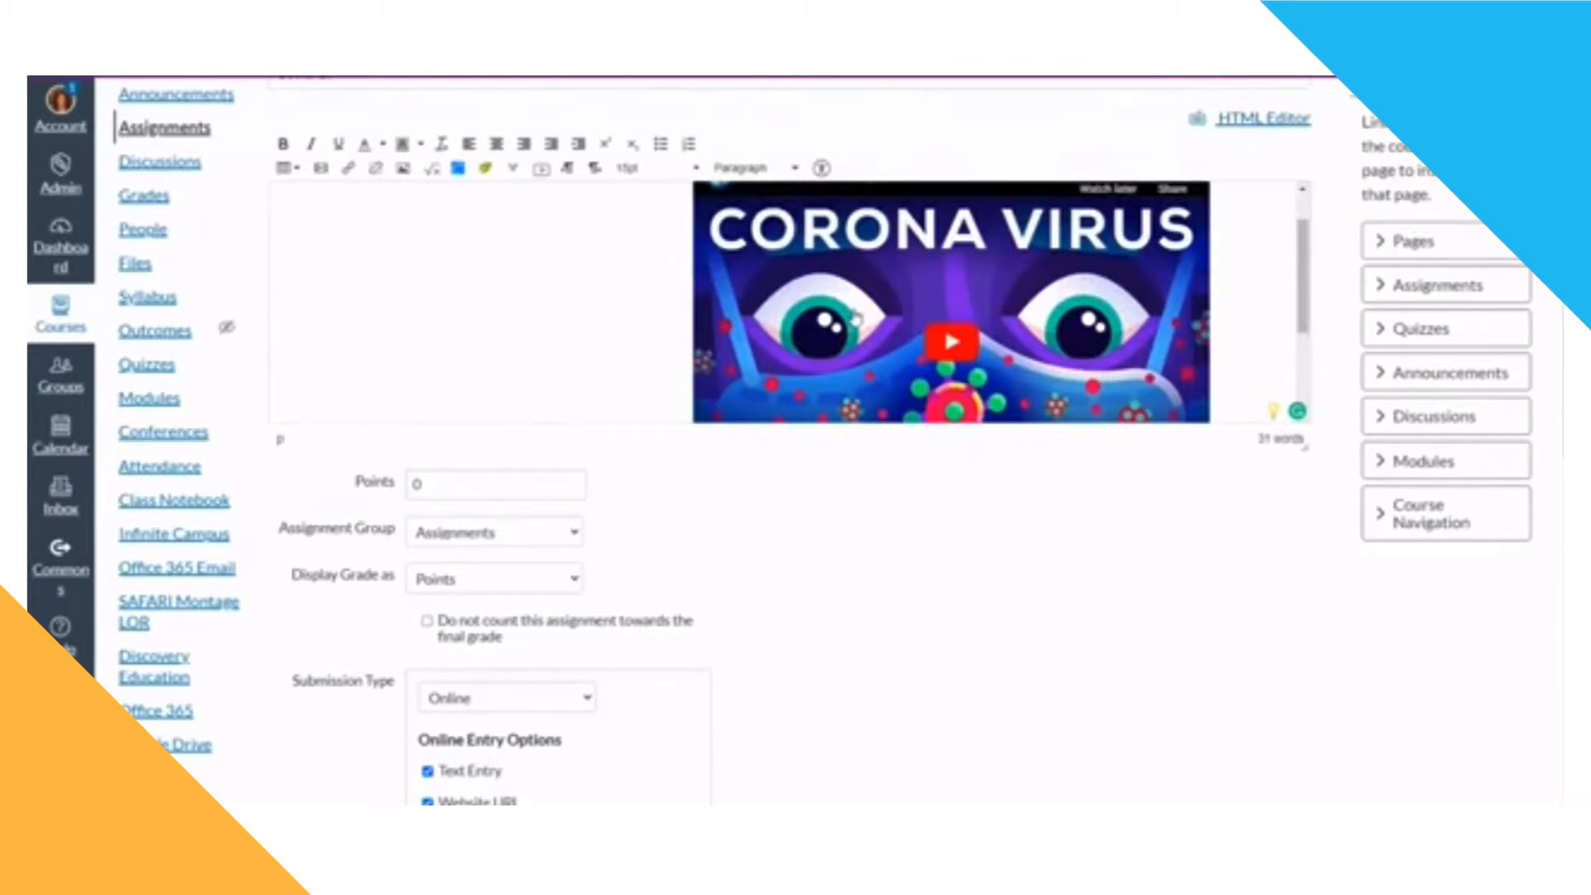
pyautogui.scroll(-3, 854, 319)
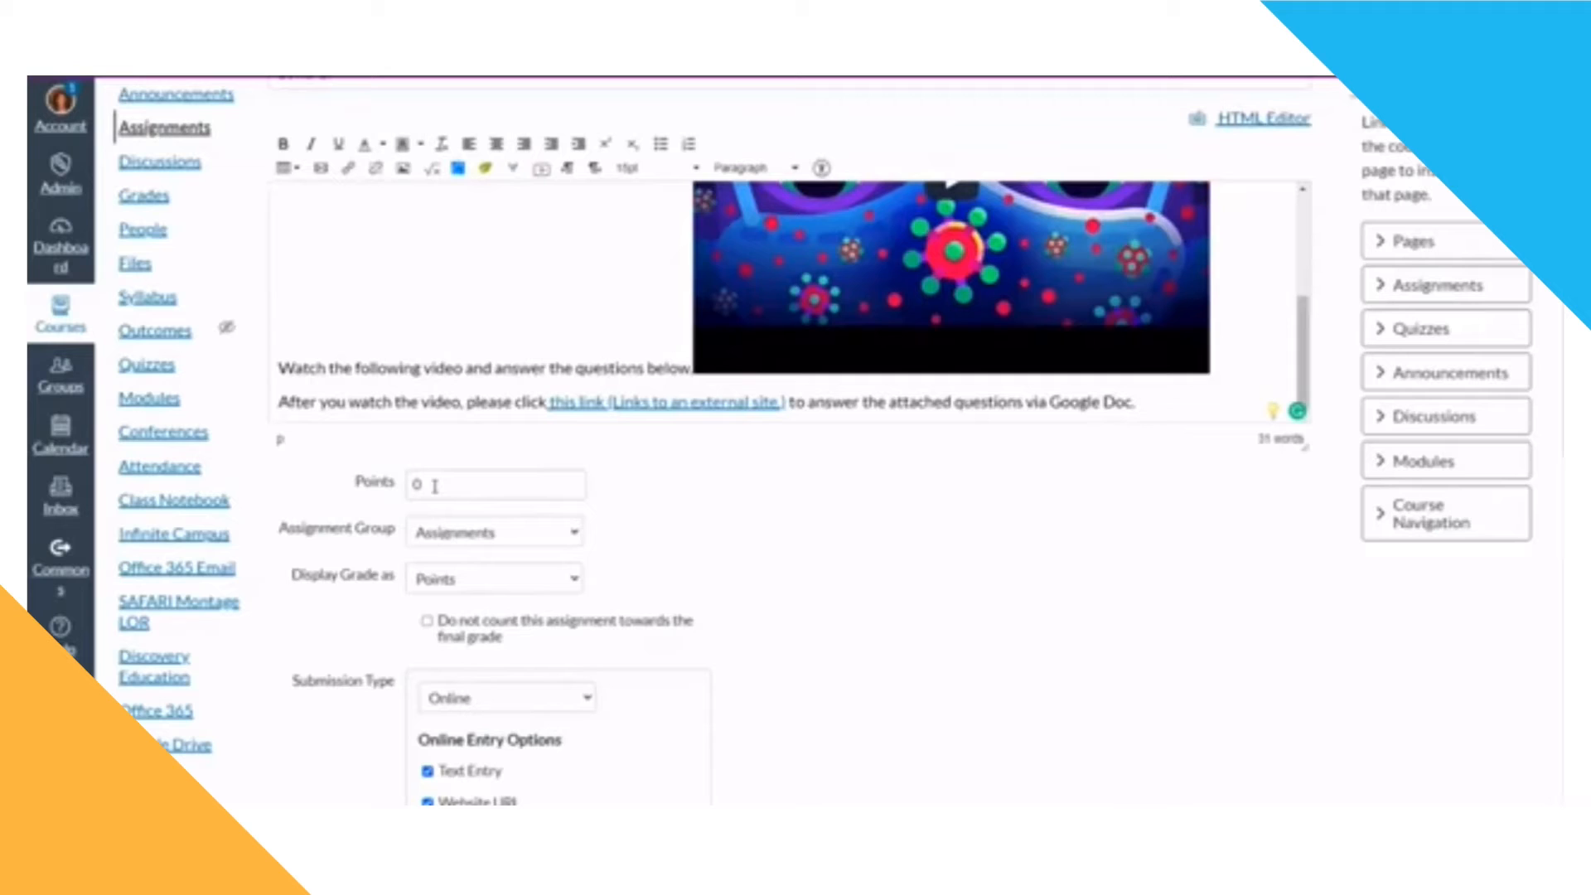
# Step: Set the assignment's grade display to Percentage
pyautogui.click(496, 584)
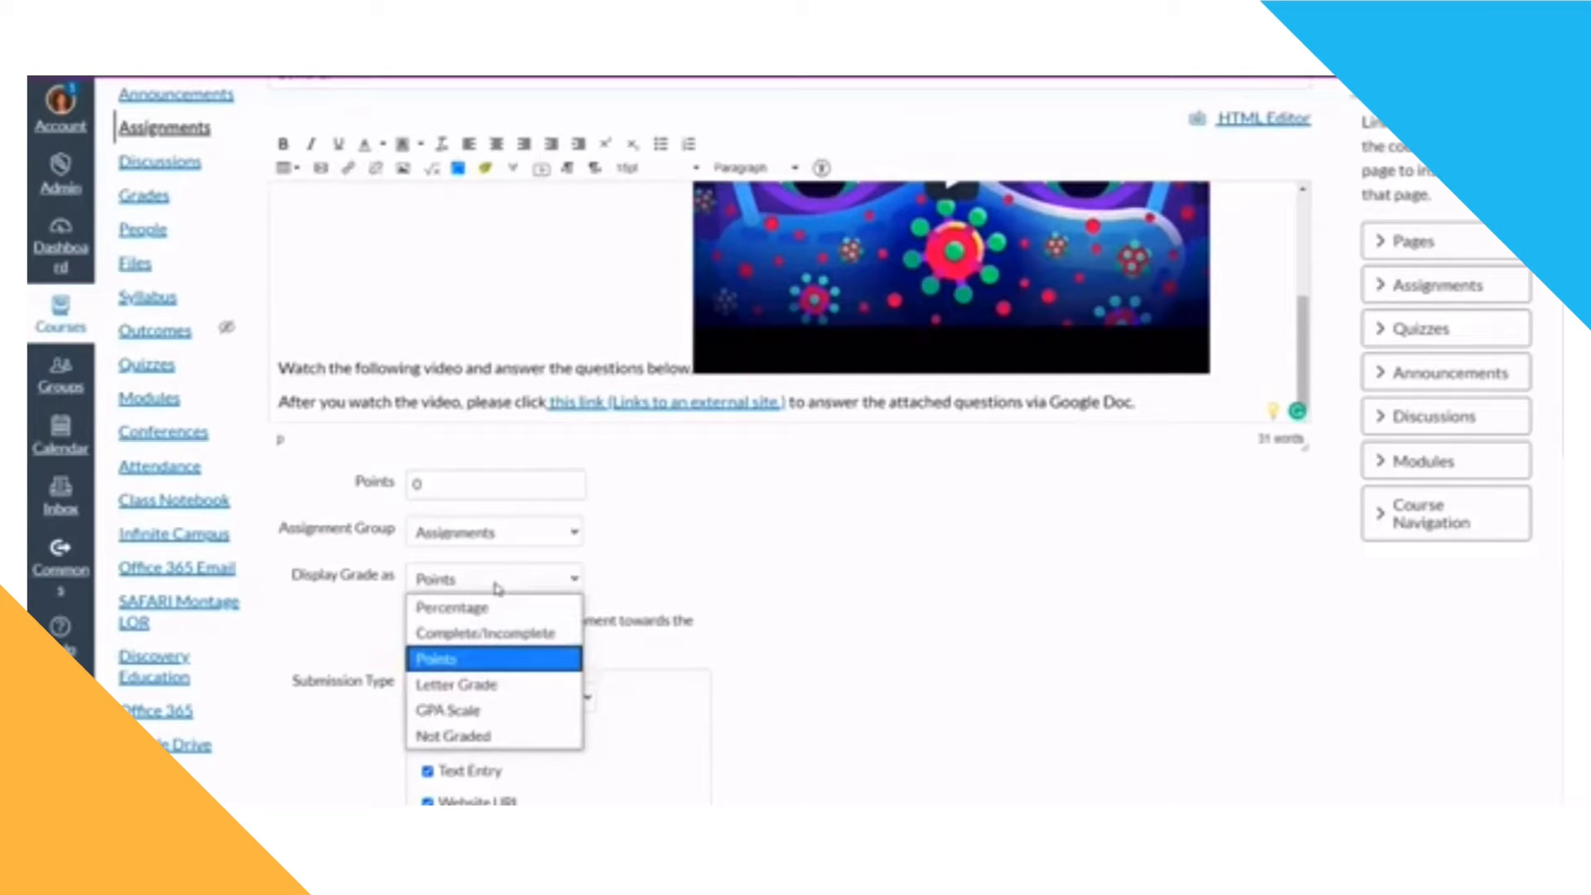
pyautogui.click(501, 634)
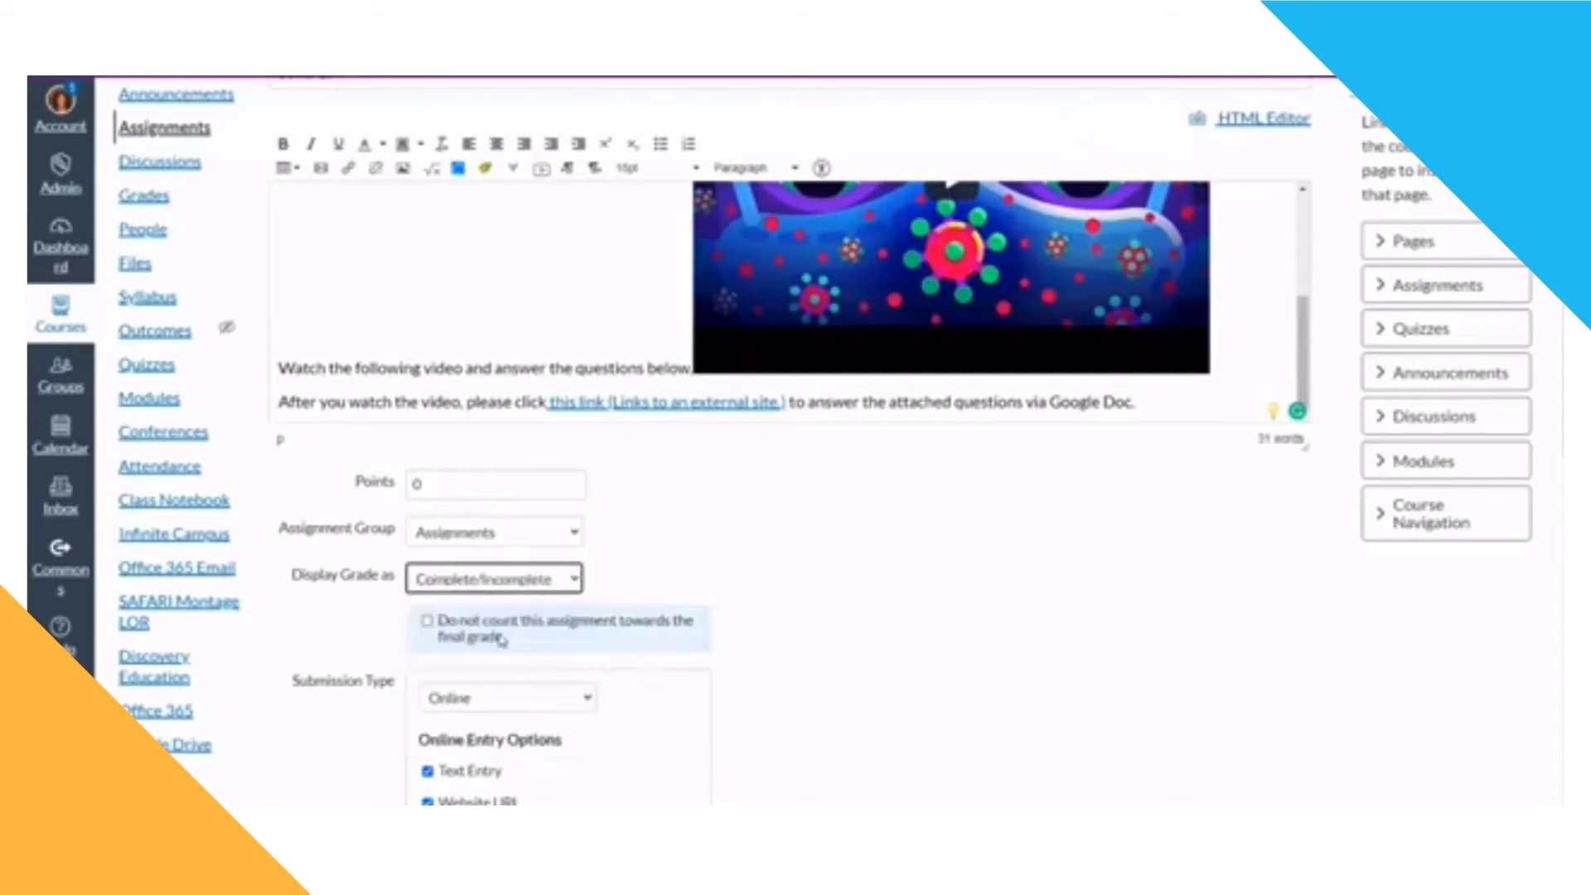
pyautogui.click(509, 580)
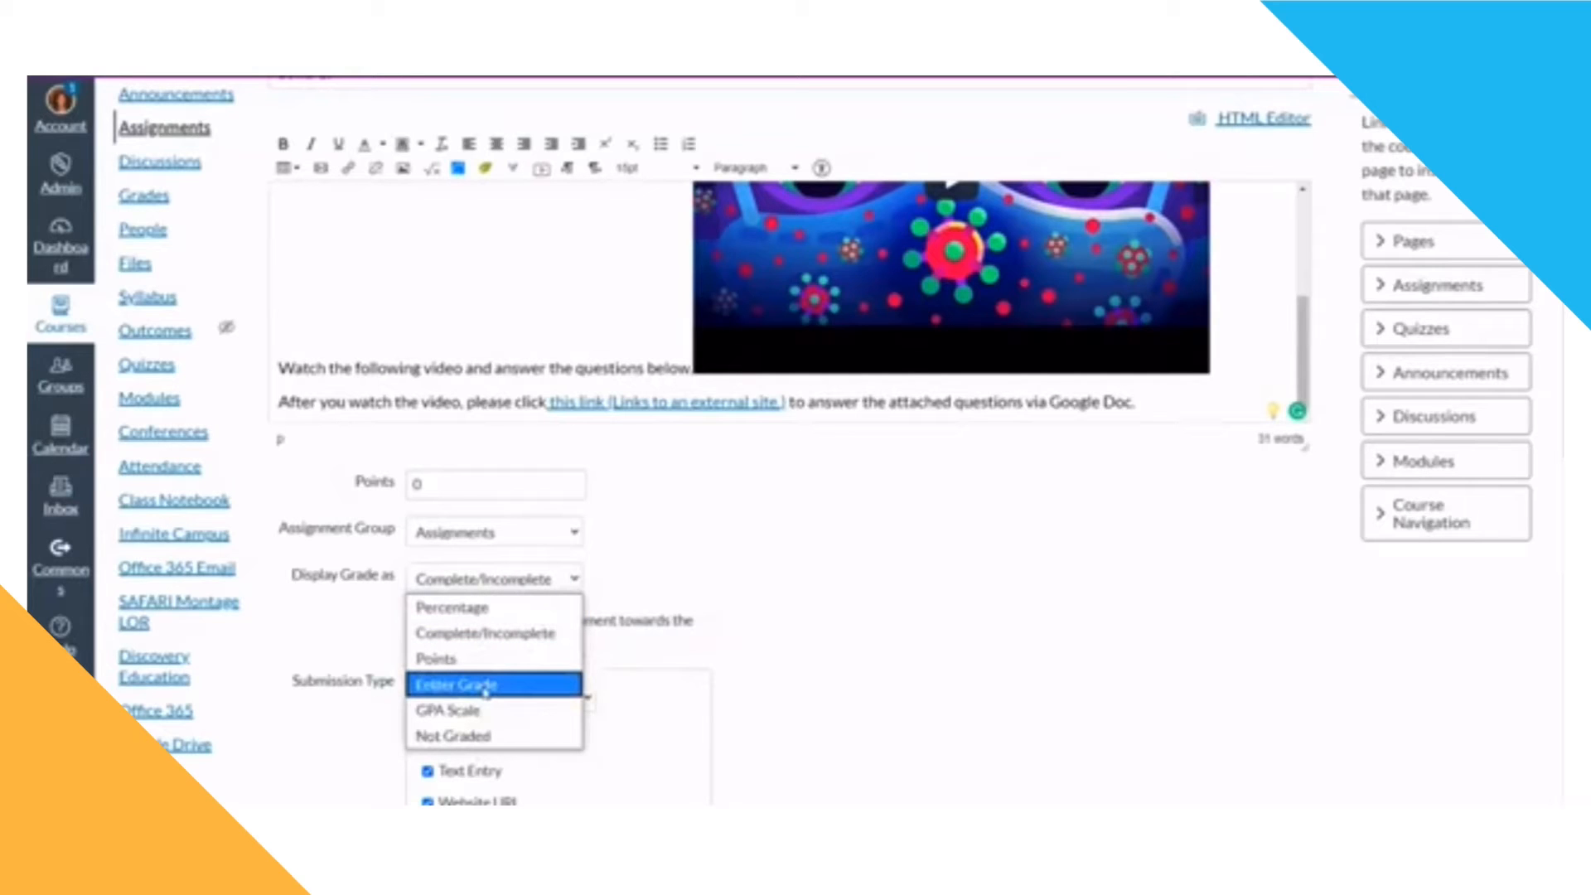
pyautogui.click(482, 735)
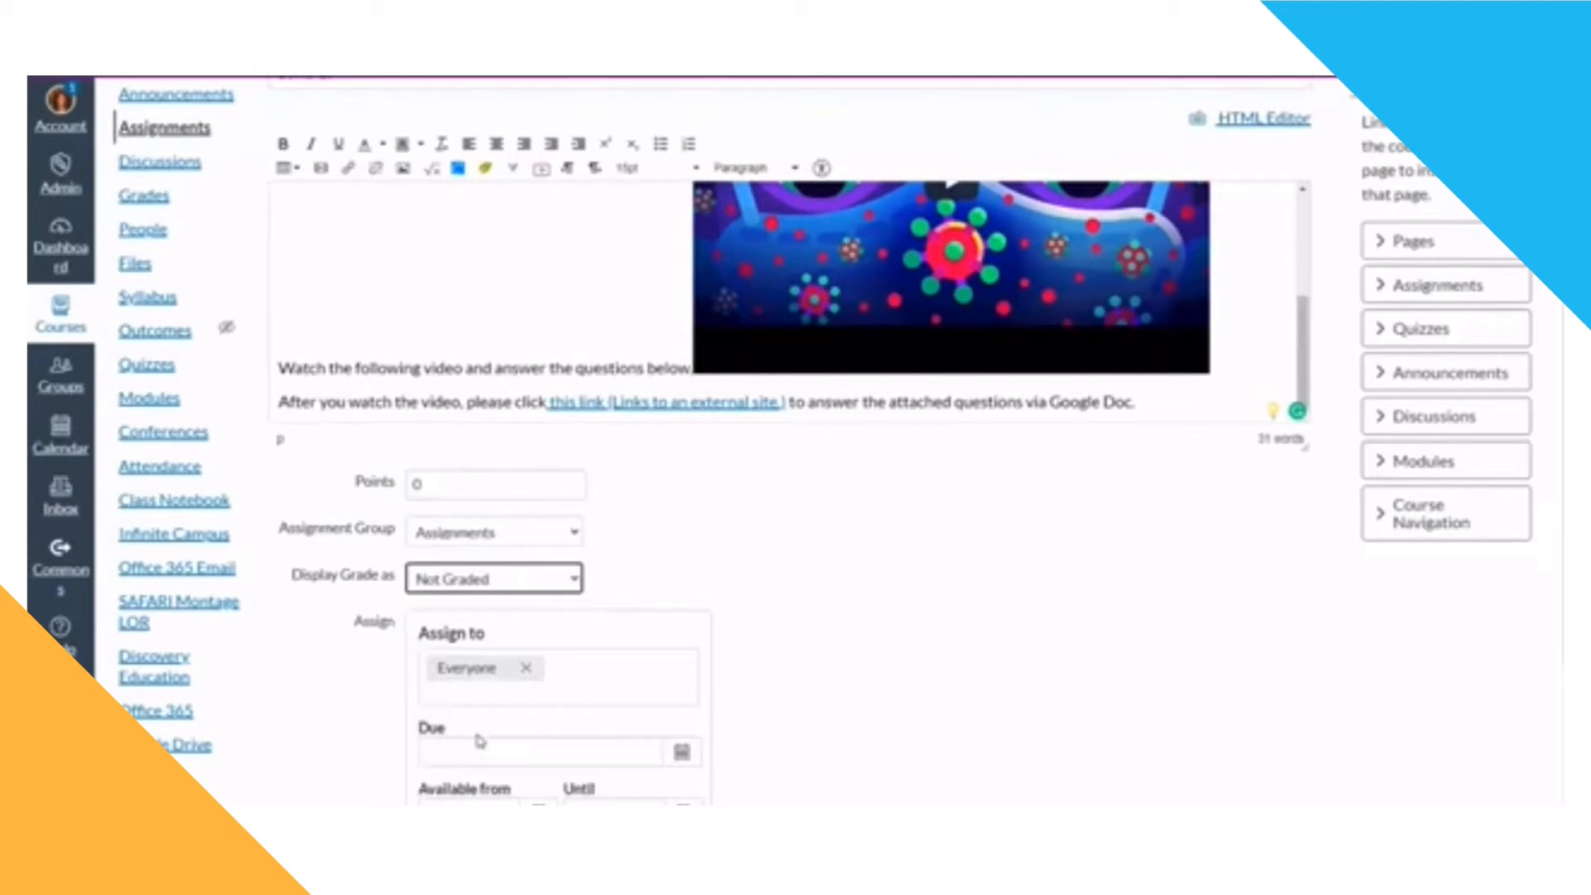
pyautogui.click(496, 589)
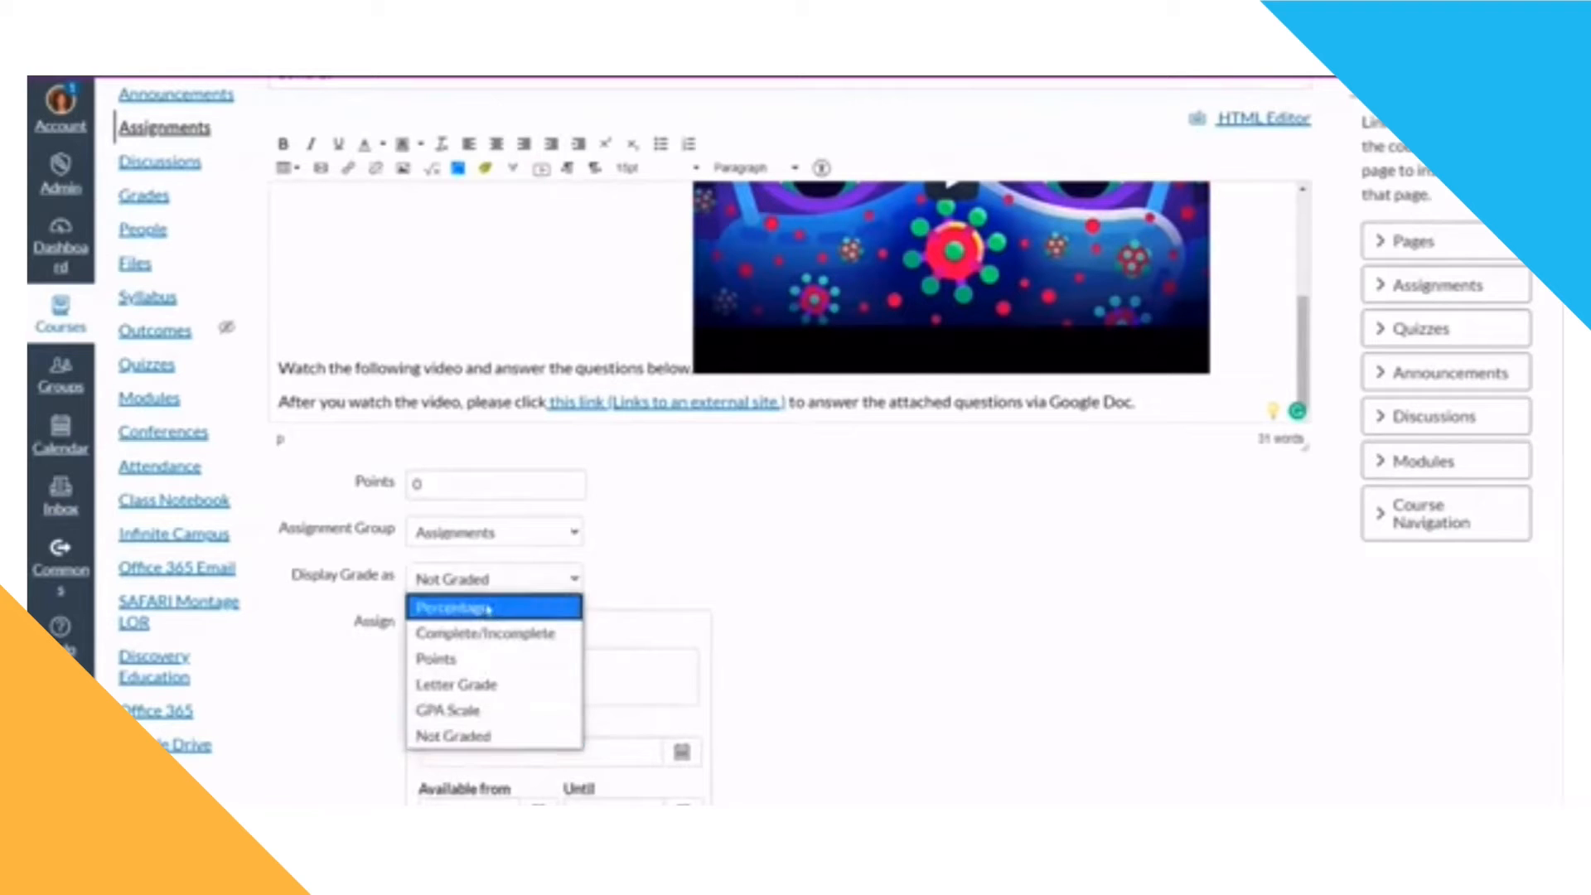
pyautogui.click(488, 608)
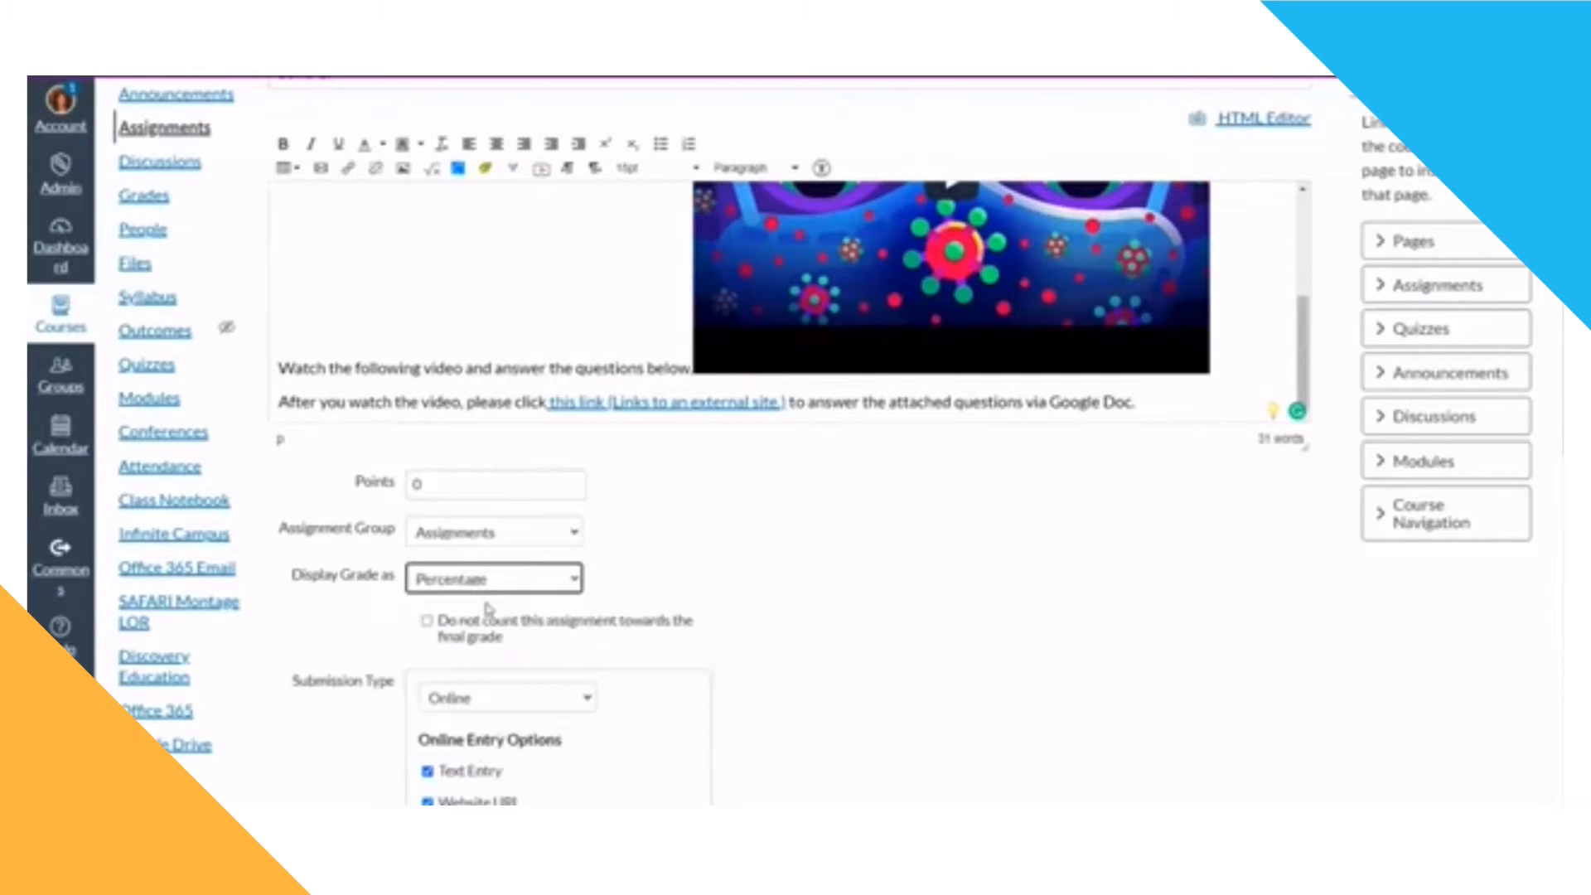
# Step: Set the points to 100 and put the assignment in the Diamonds assignment group
pyautogui.doubleClick(456, 489)
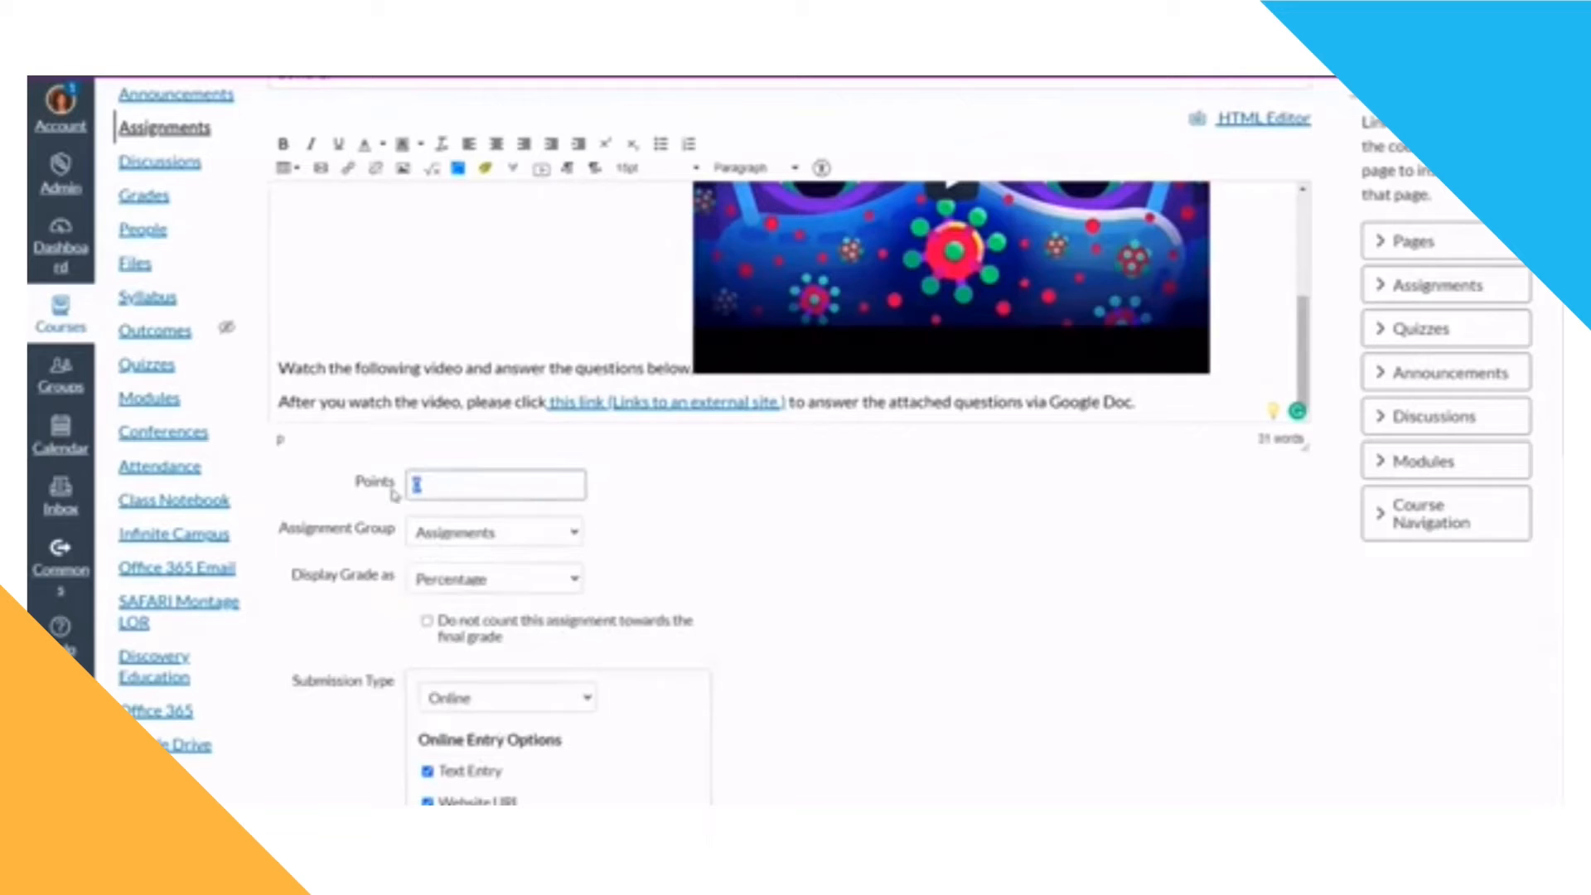
pyautogui.write('100')
pyautogui.click(478, 537)
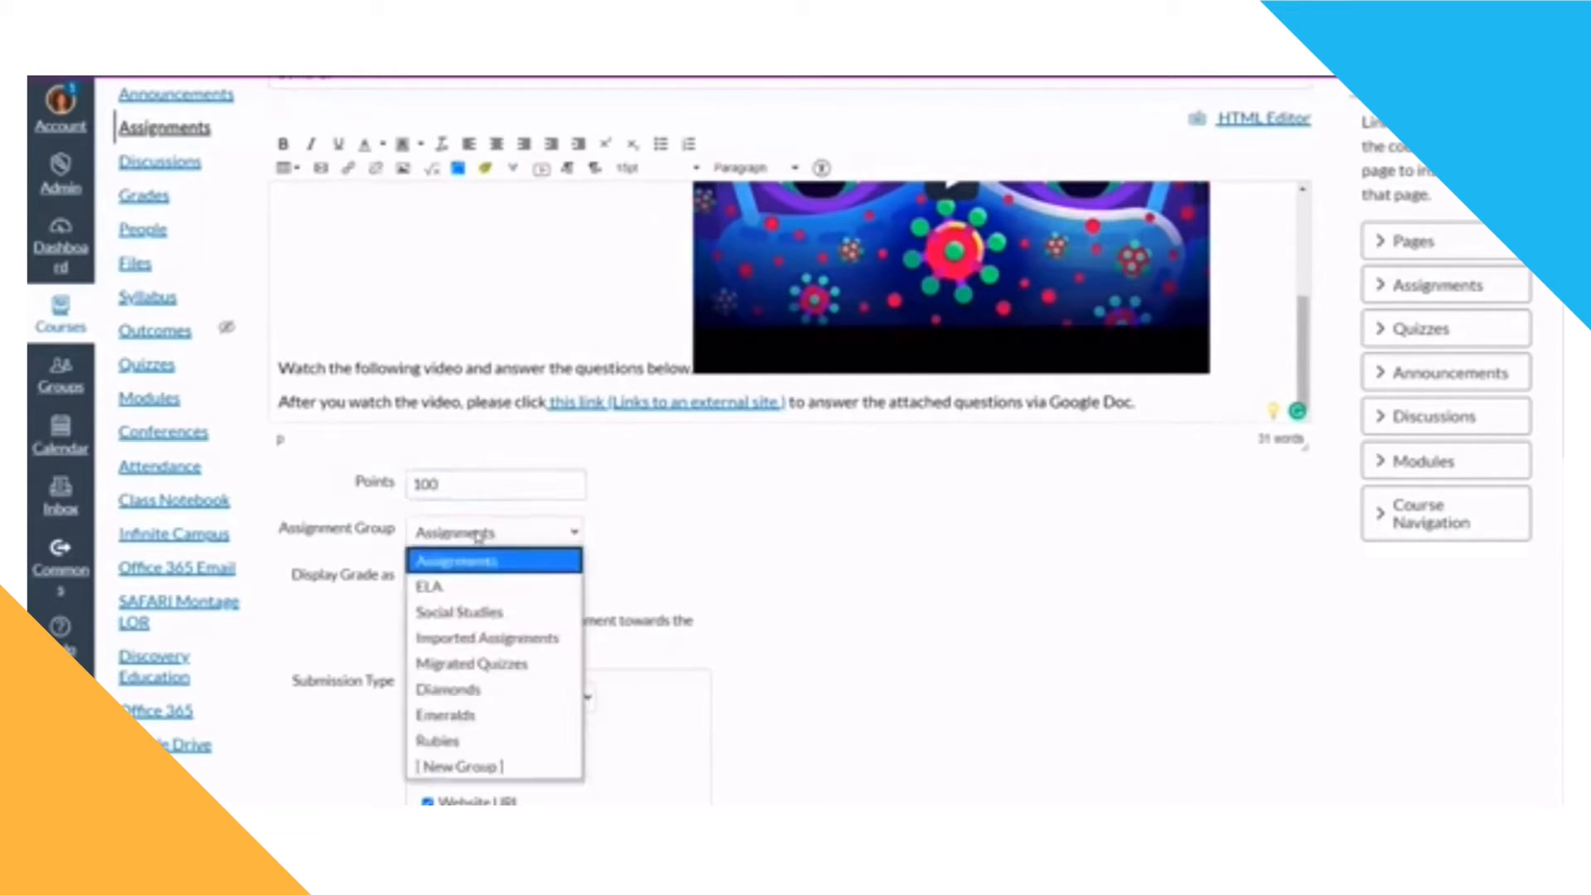
pyautogui.click(455, 743)
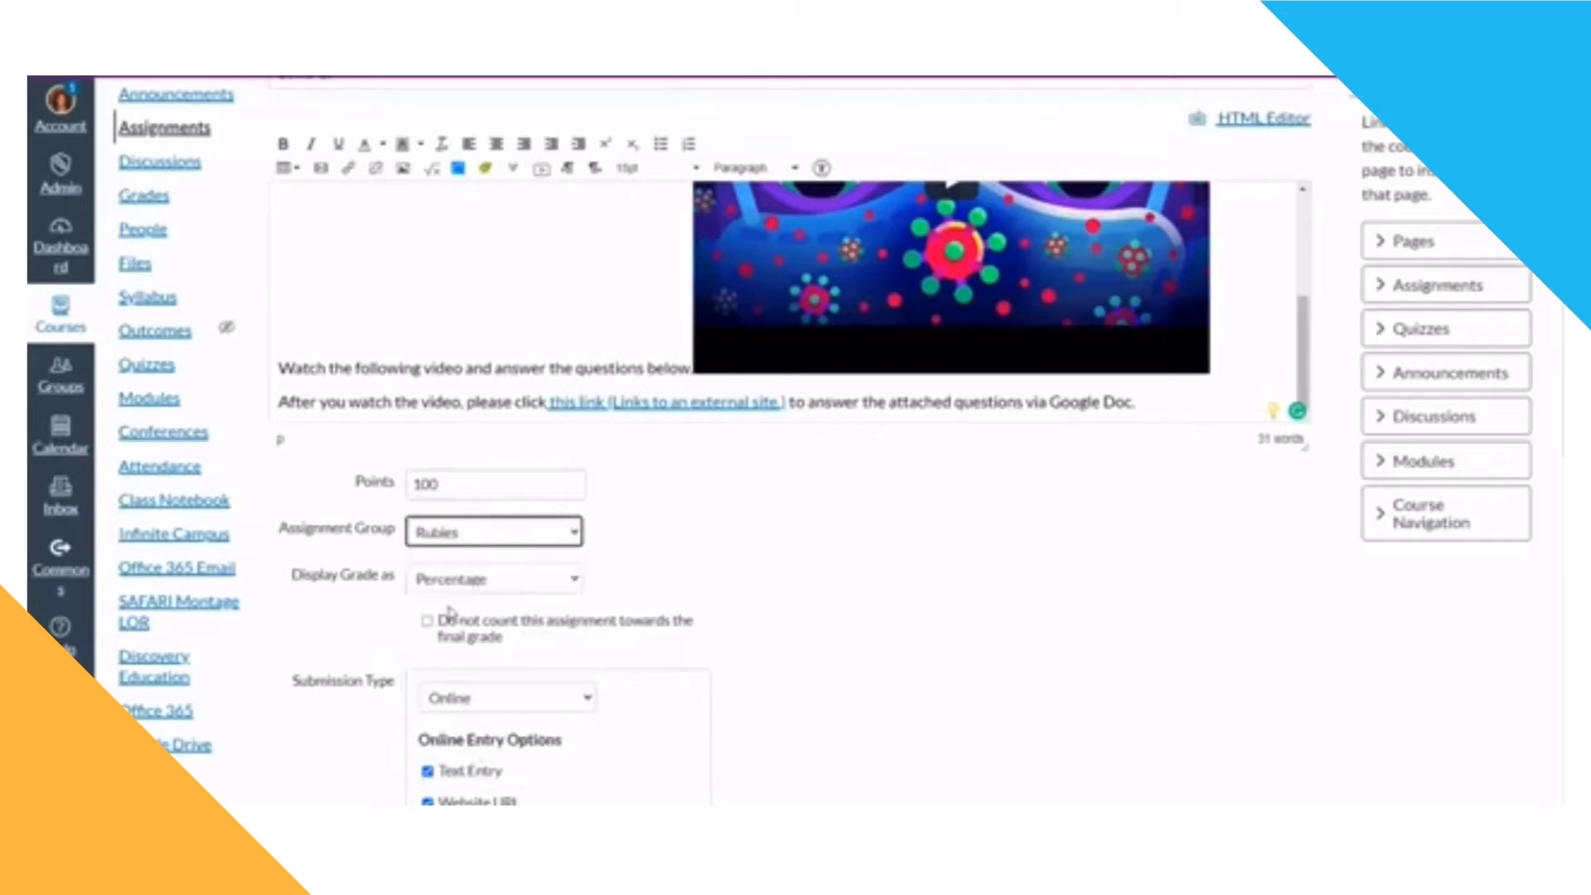
pyautogui.click(470, 545)
pyautogui.click(474, 714)
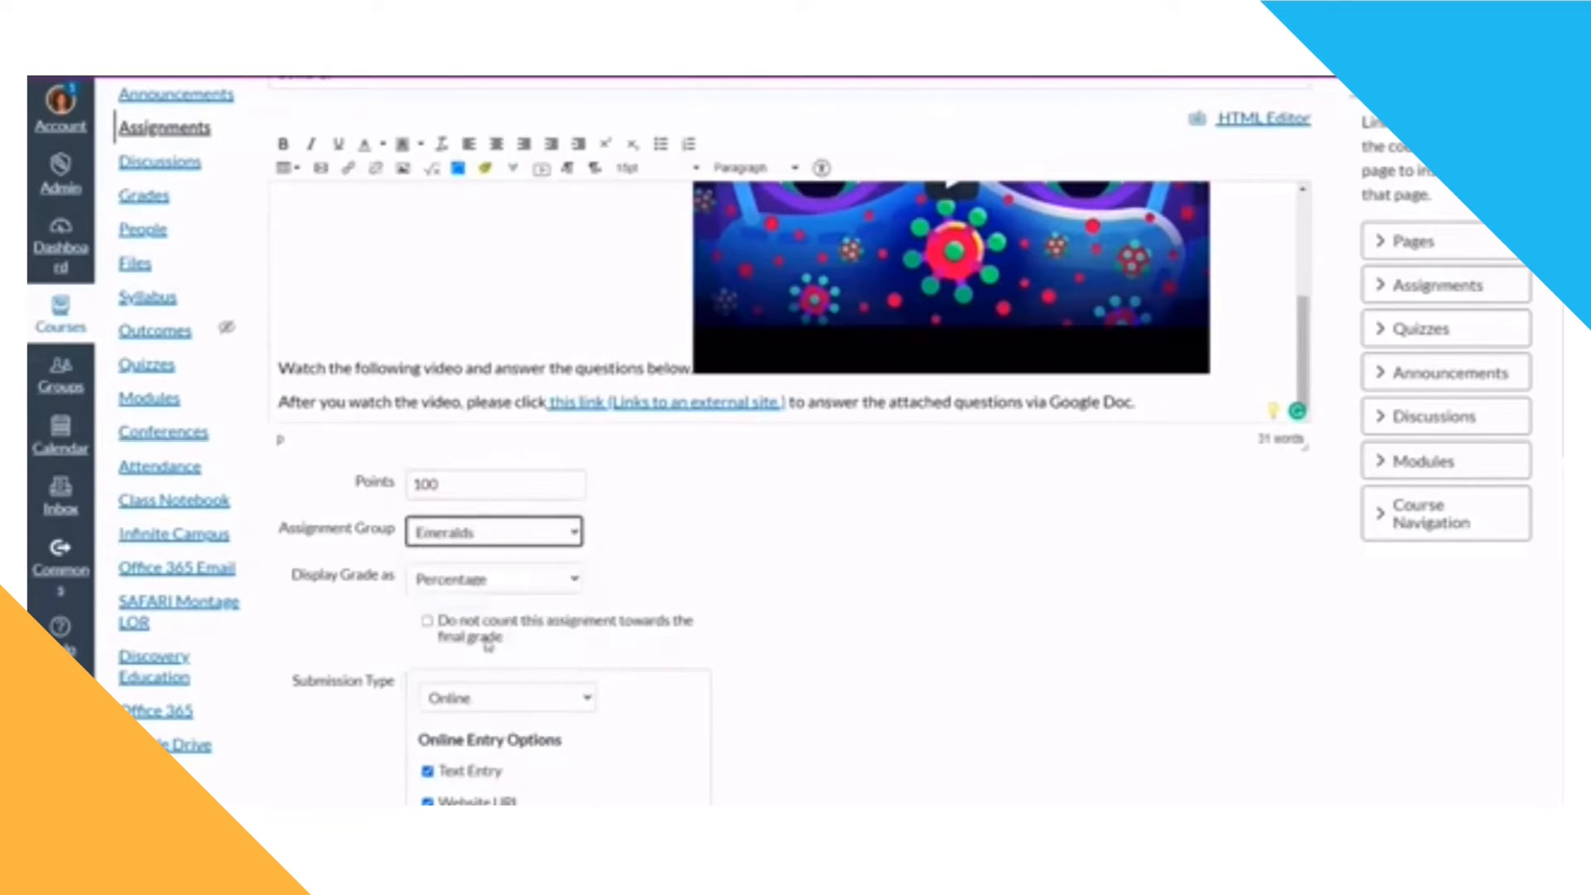
pyautogui.click(500, 557)
pyautogui.click(480, 696)
# Step: Exclude the assignment from counting towards the final grade
pyautogui.scroll(-3, 733, 622)
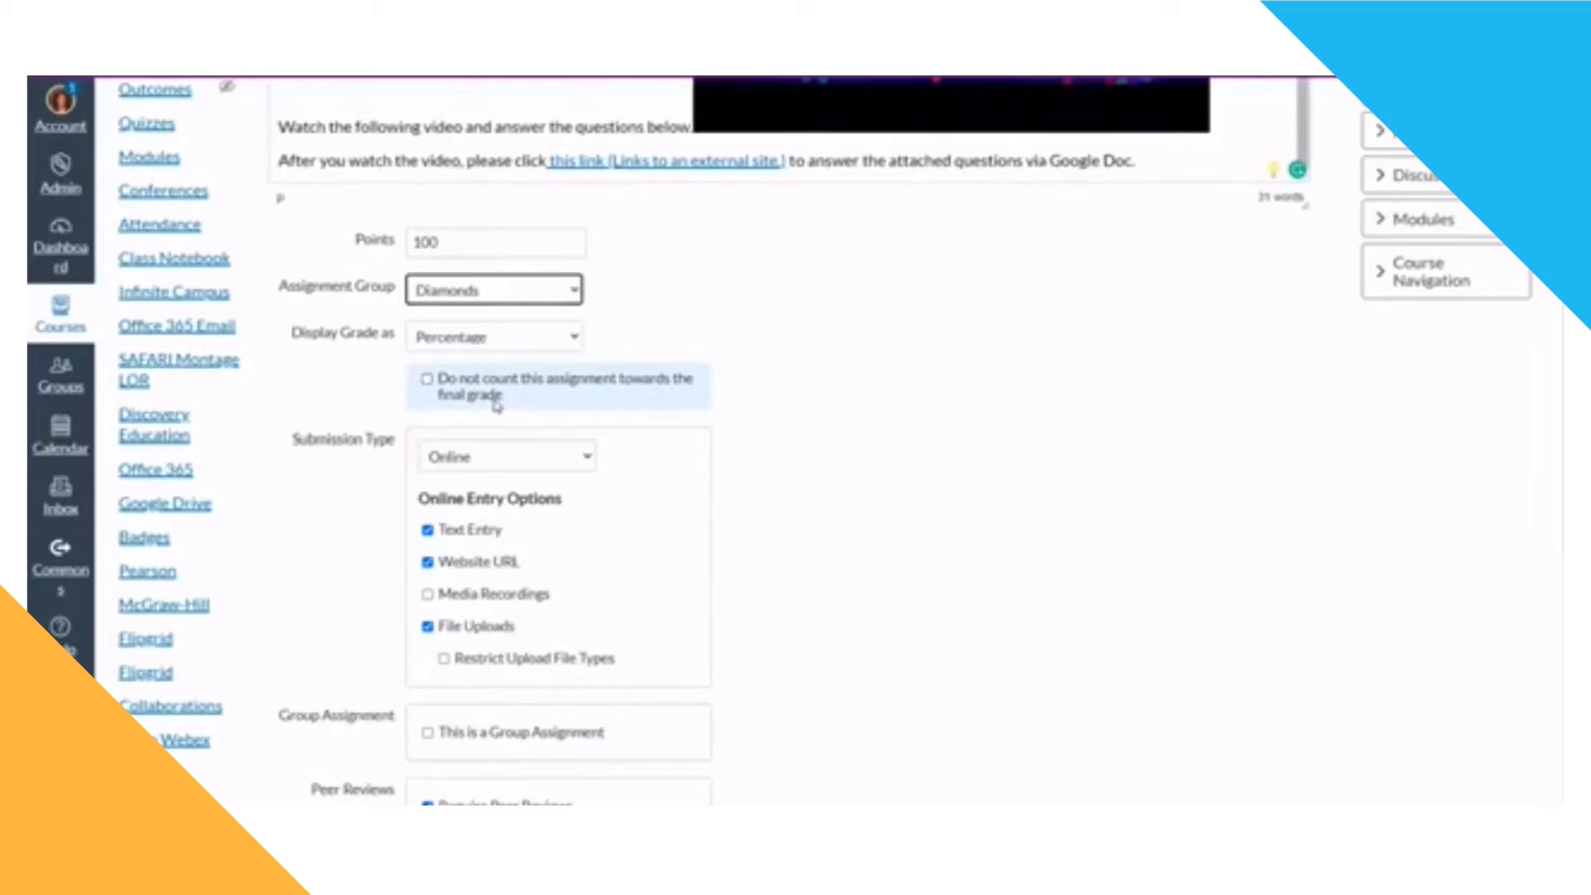
pyautogui.click(427, 378)
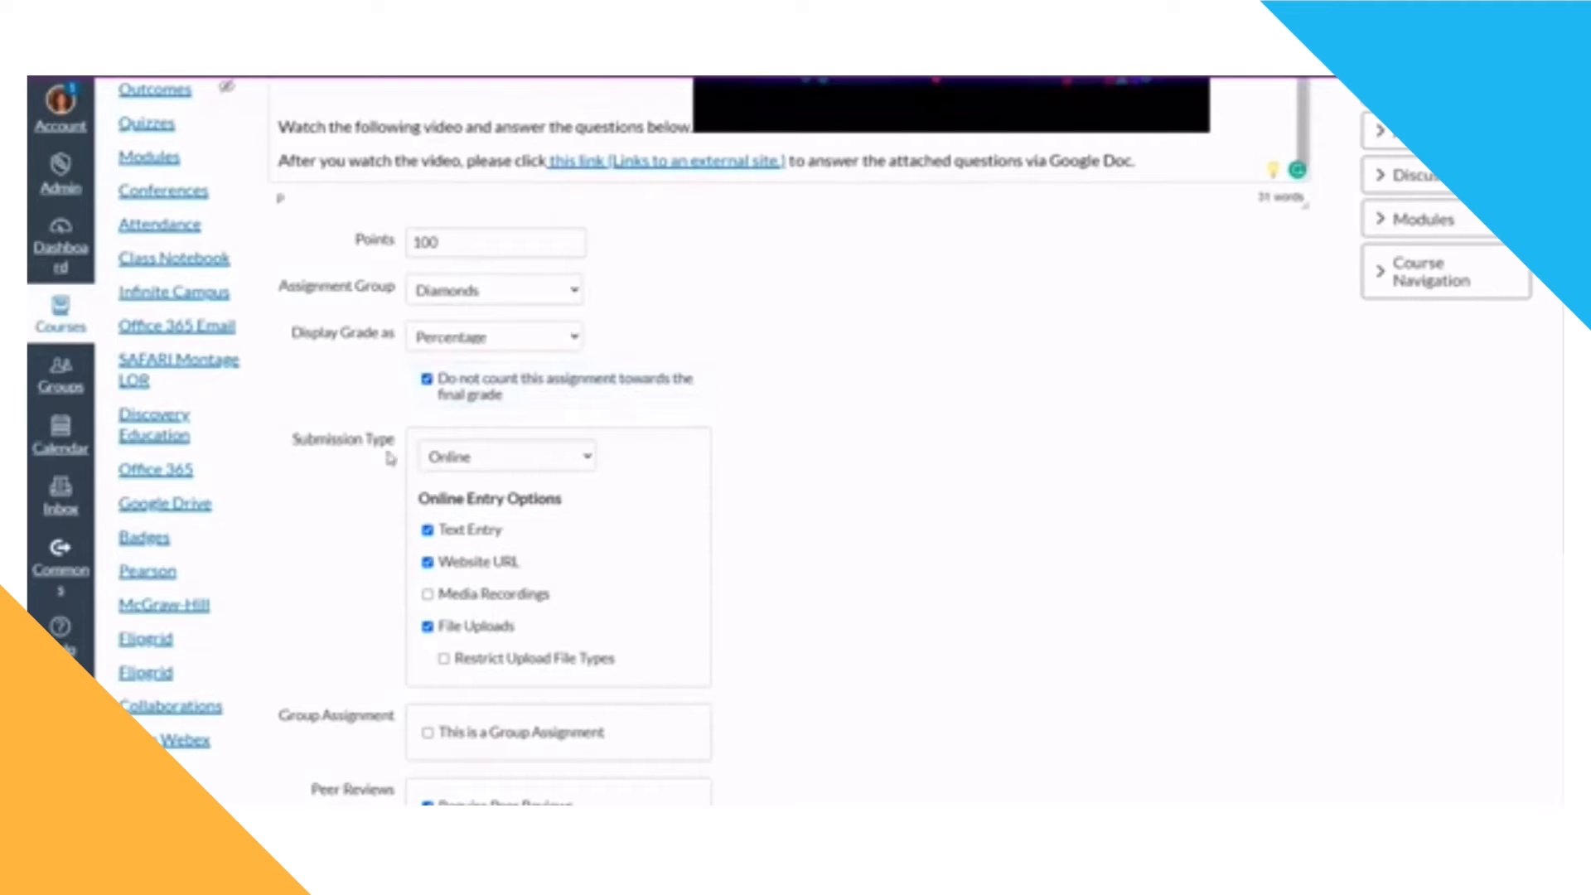
pyautogui.click(537, 466)
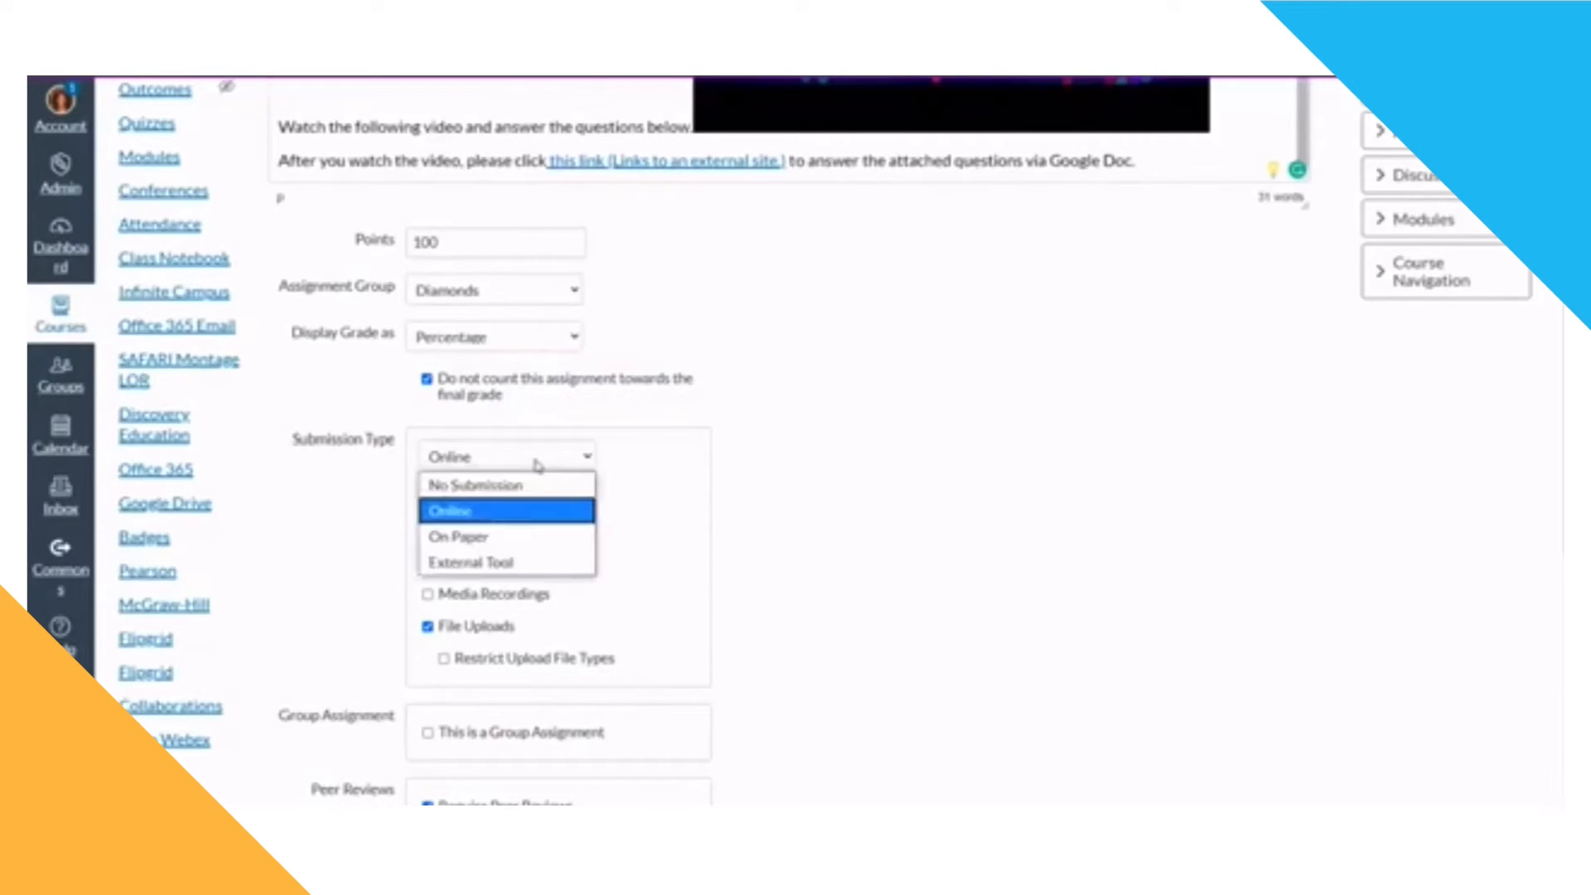
pyautogui.click(524, 544)
pyautogui.click(547, 470)
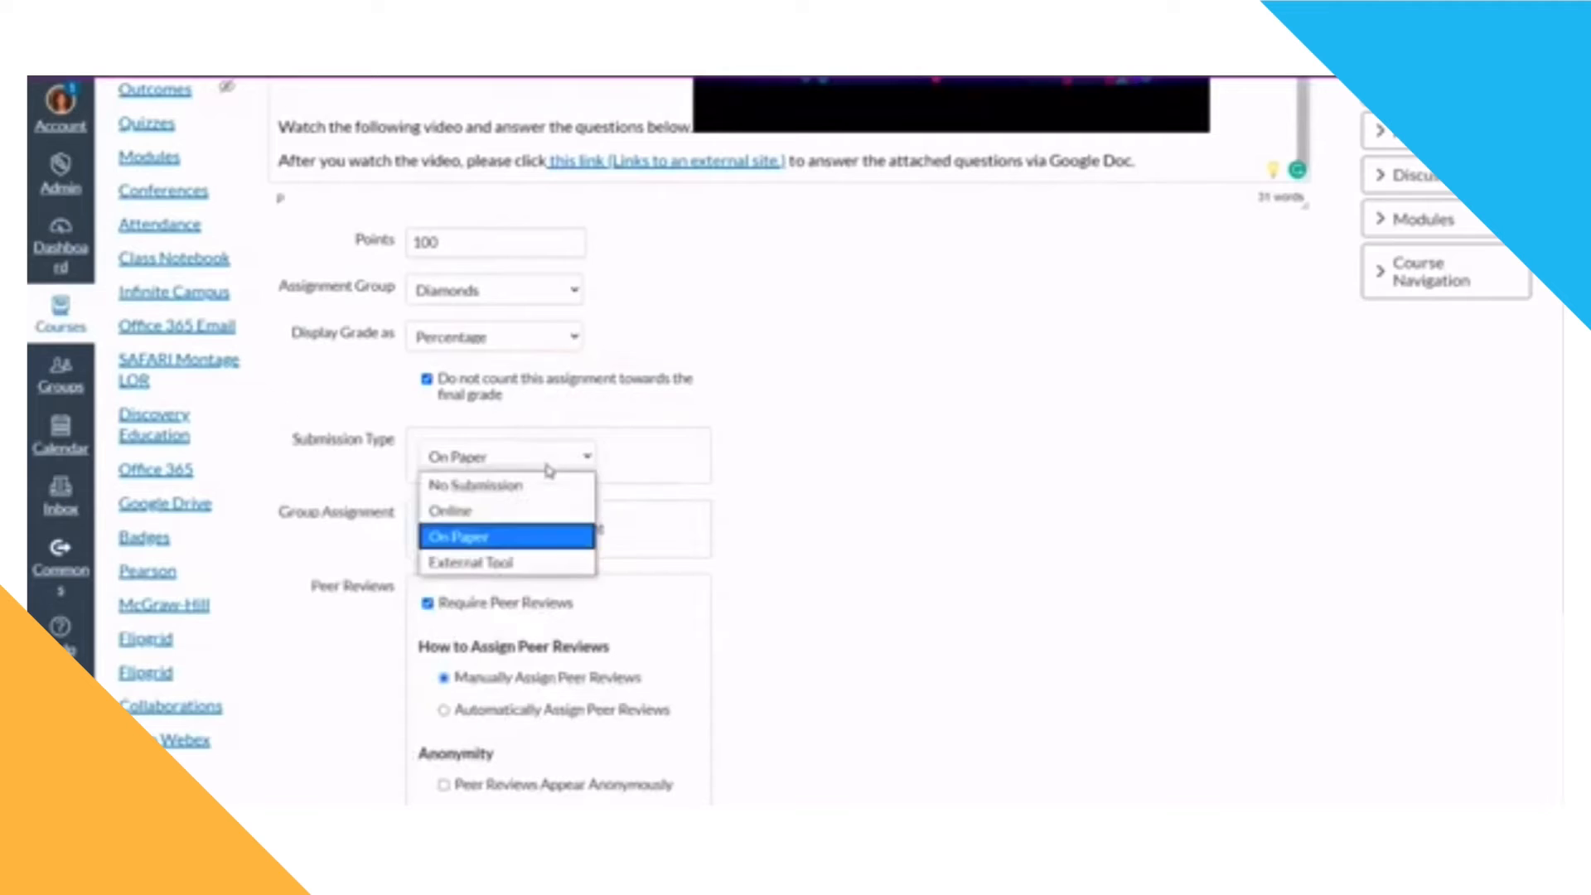
pyautogui.click(502, 511)
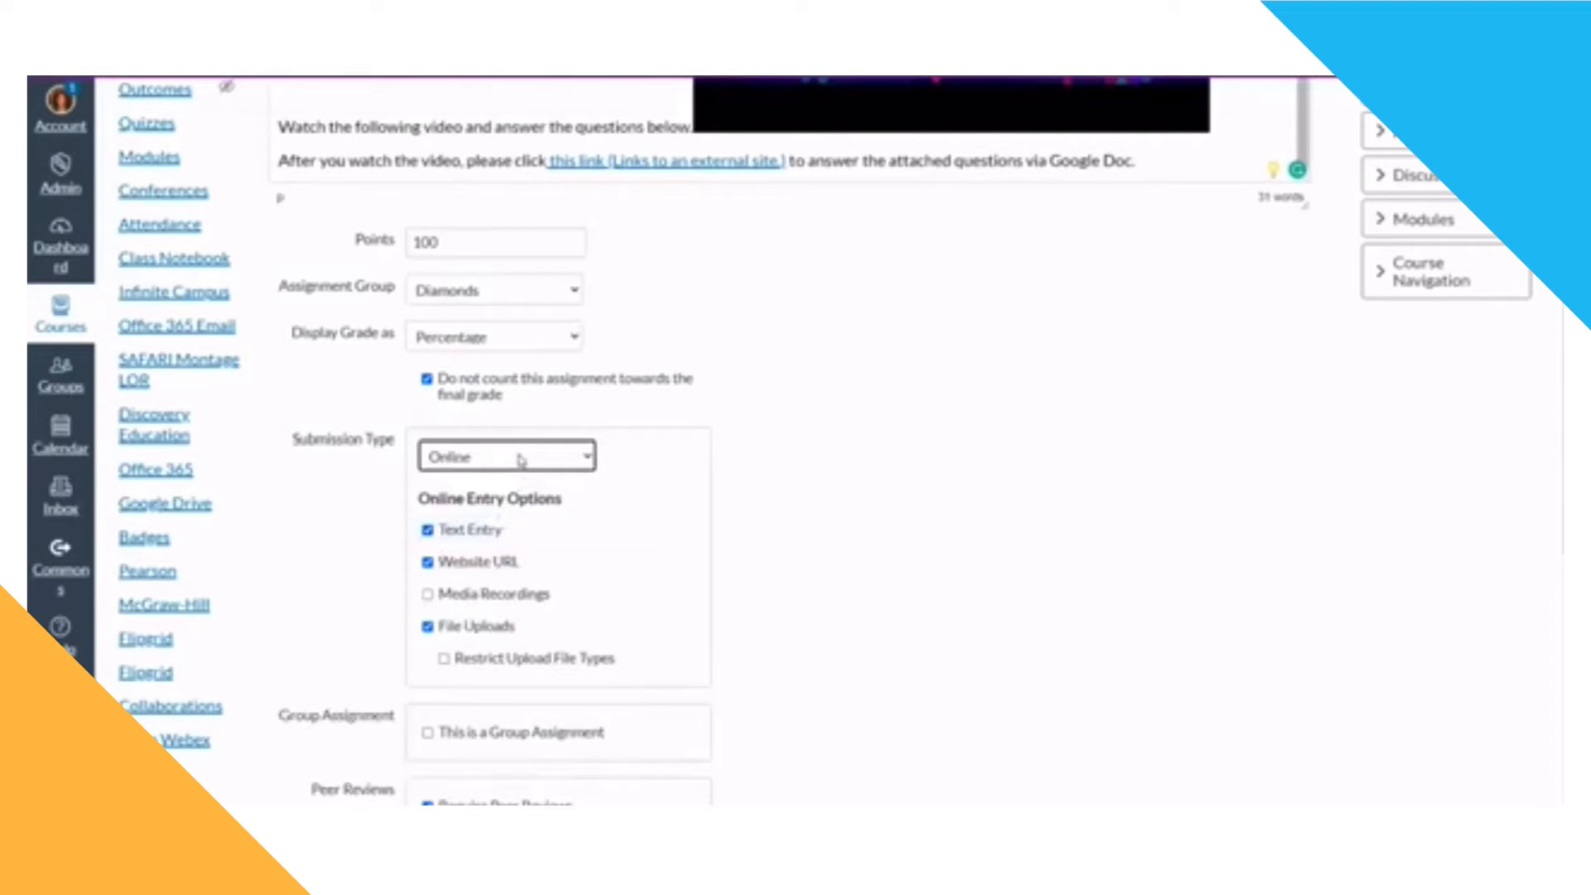
# Step: Turn off Text Entry and Website URL so only File Uploads remains as the online entry option
pyautogui.click(428, 531)
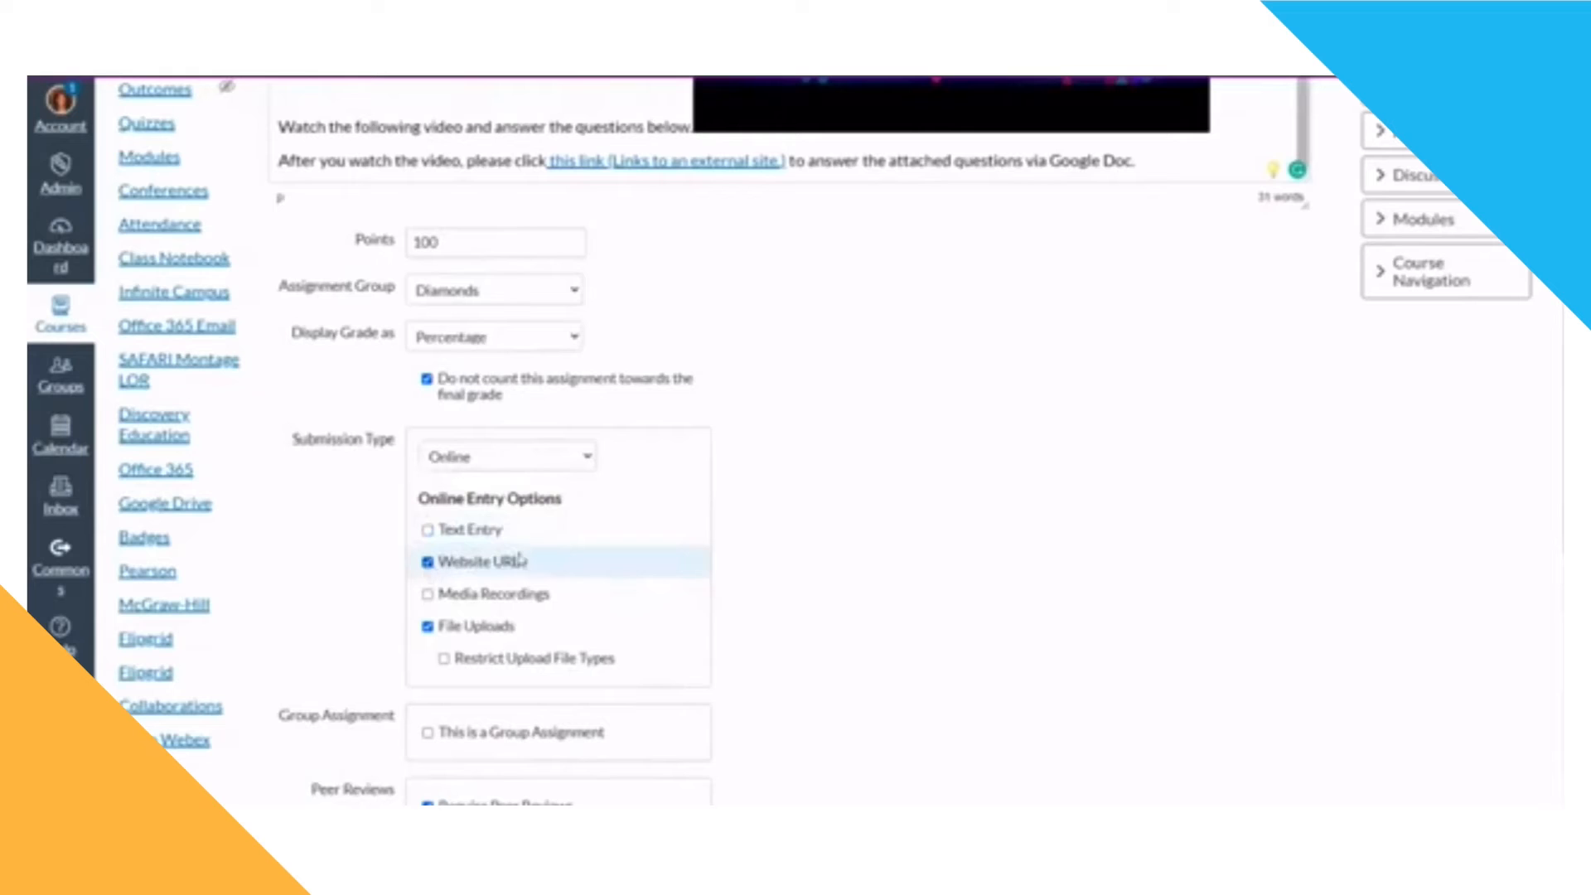
pyautogui.click(427, 563)
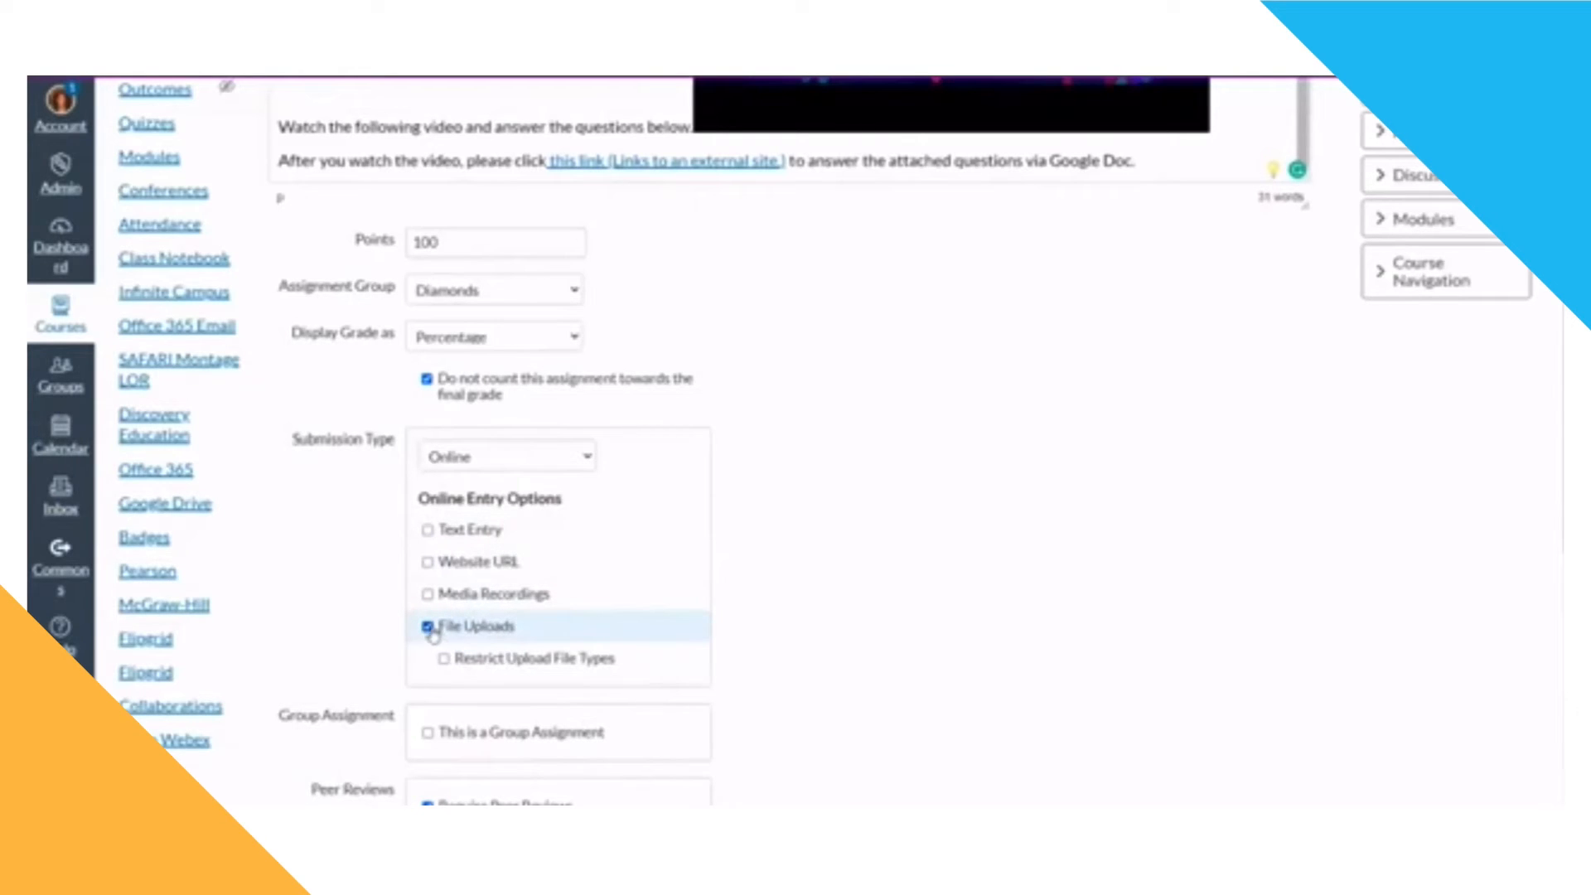
pyautogui.scroll(2, 610, 561)
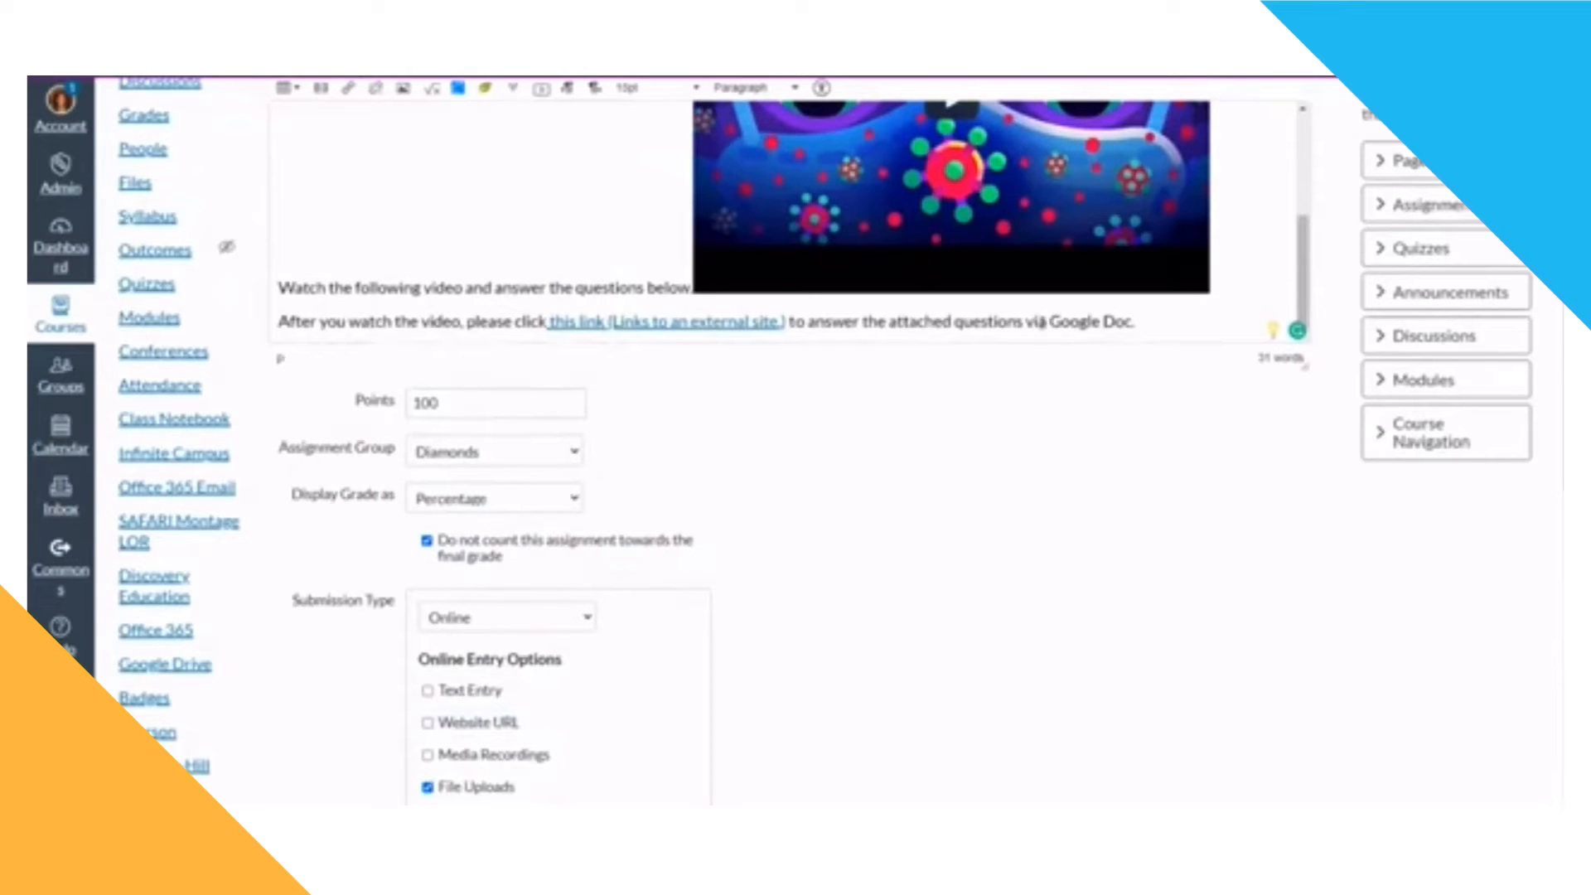
pyautogui.scroll(-2, 638, 679)
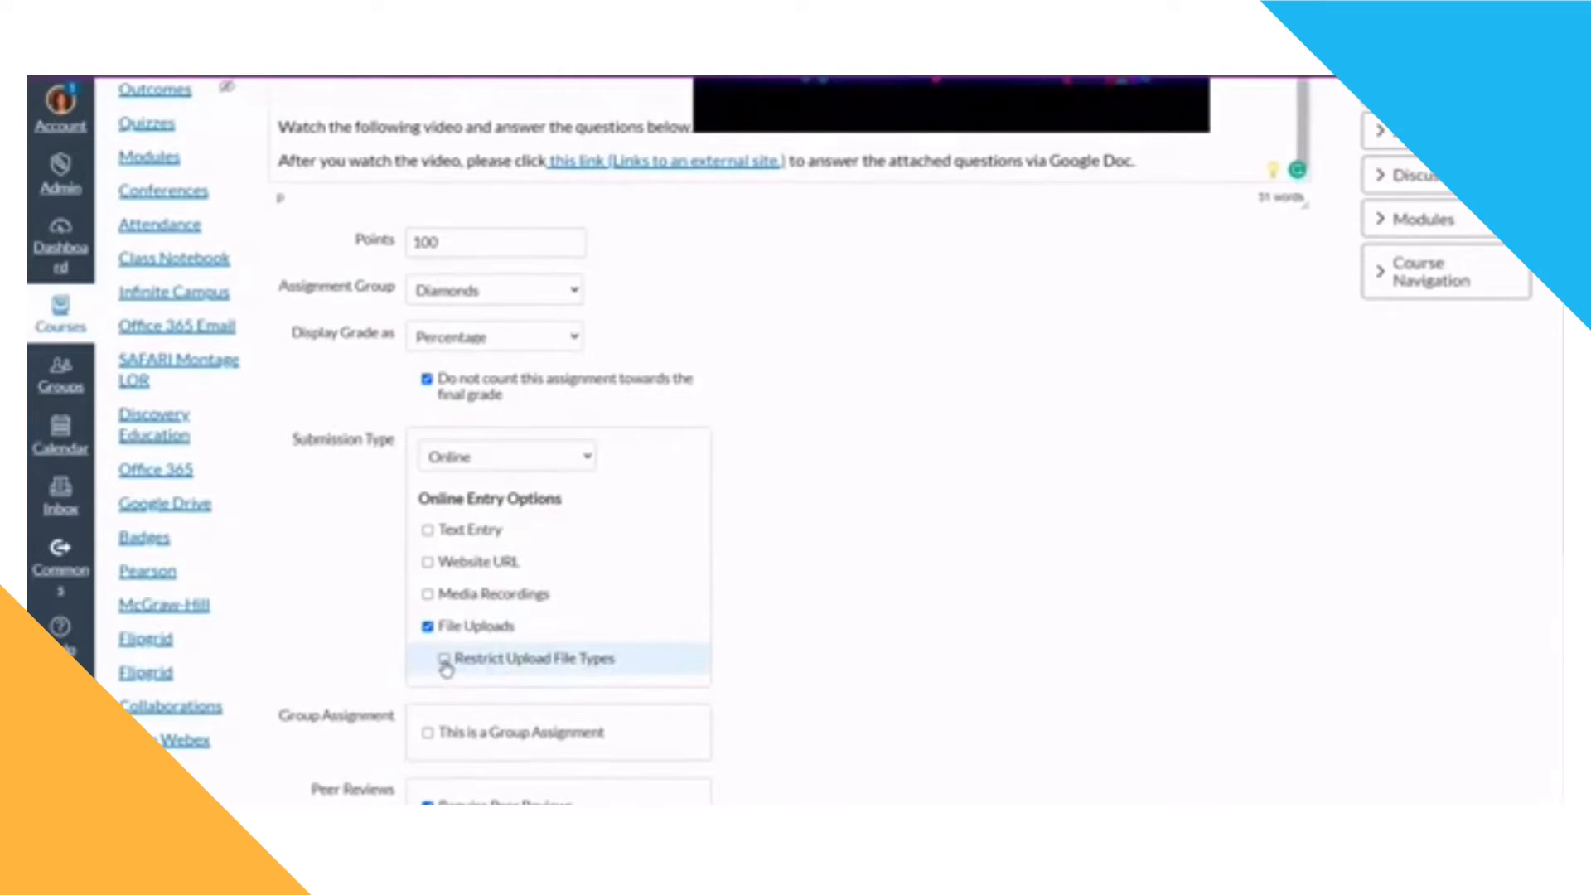
pyautogui.click(444, 660)
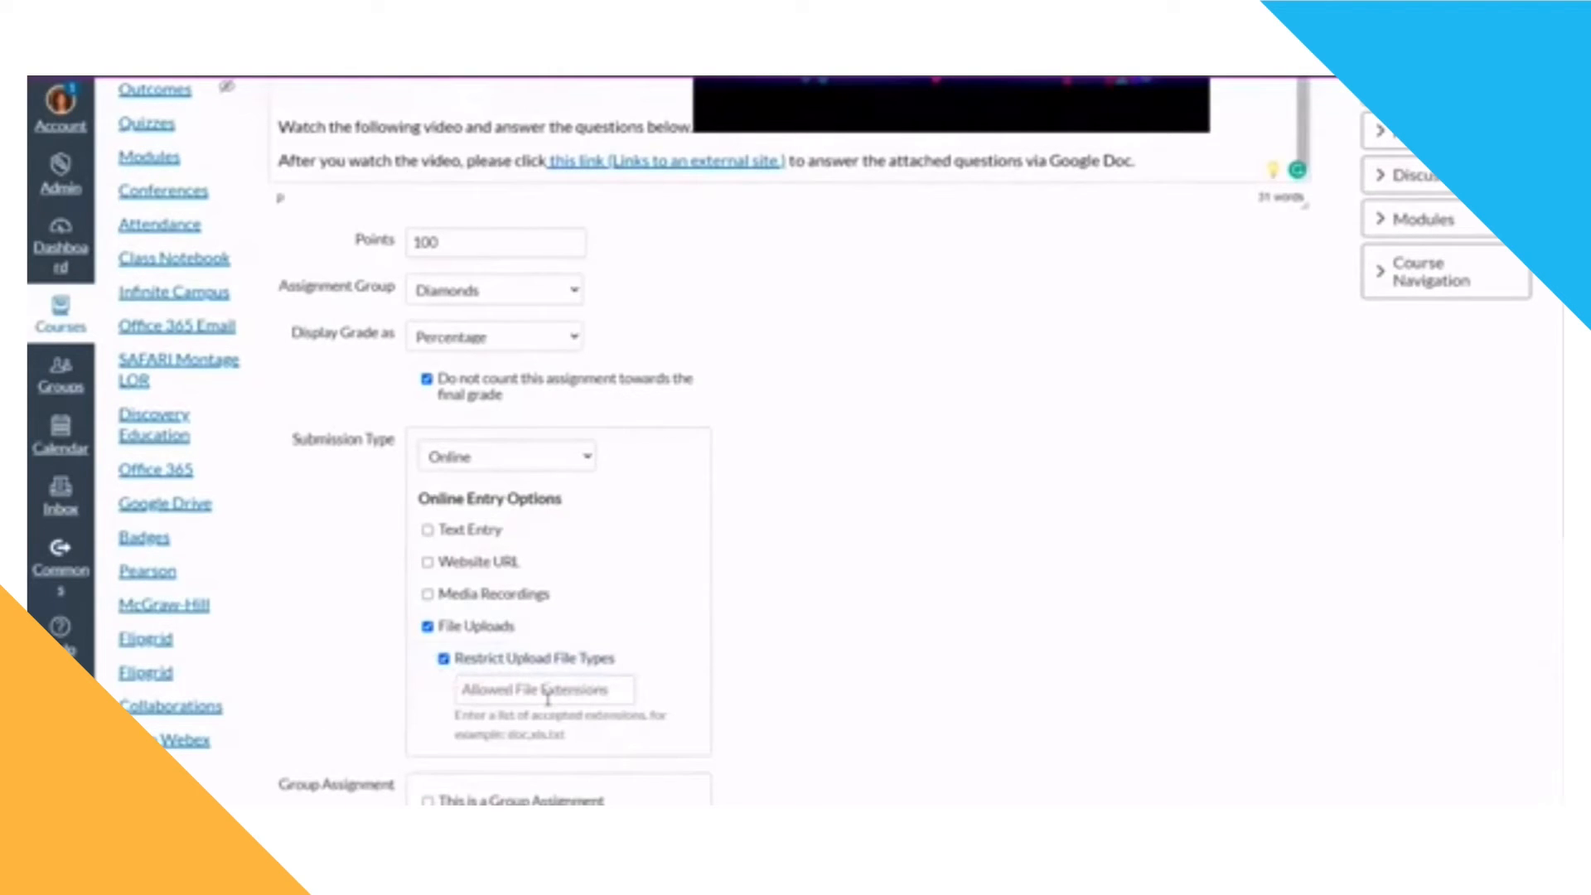
pyautogui.click(444, 660)
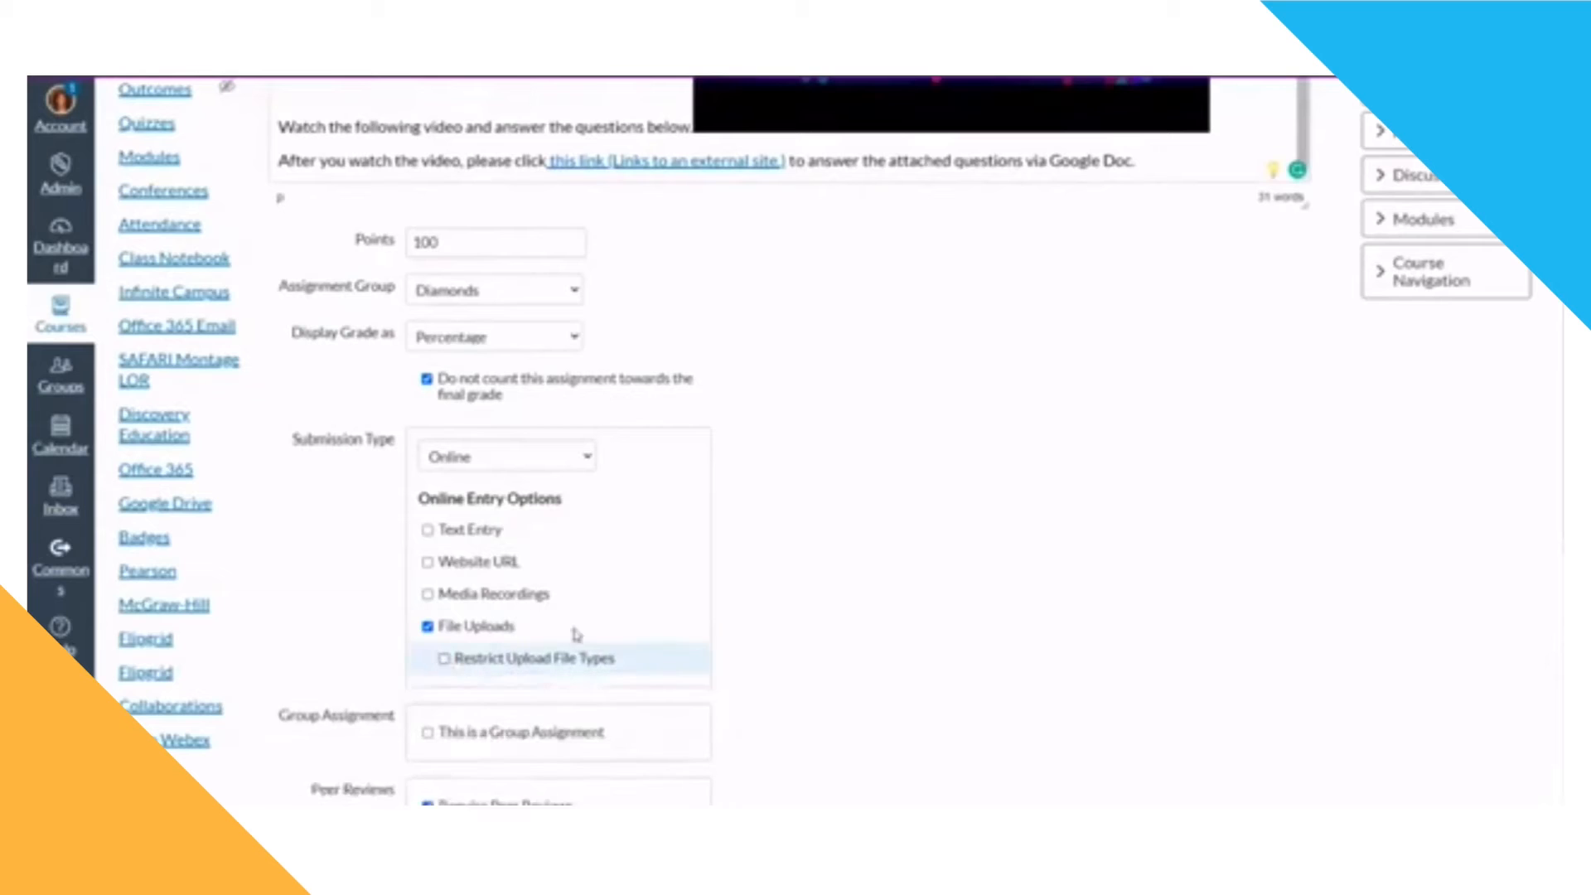
pyautogui.scroll(-1, 596, 630)
pyautogui.scroll(-2, 613, 619)
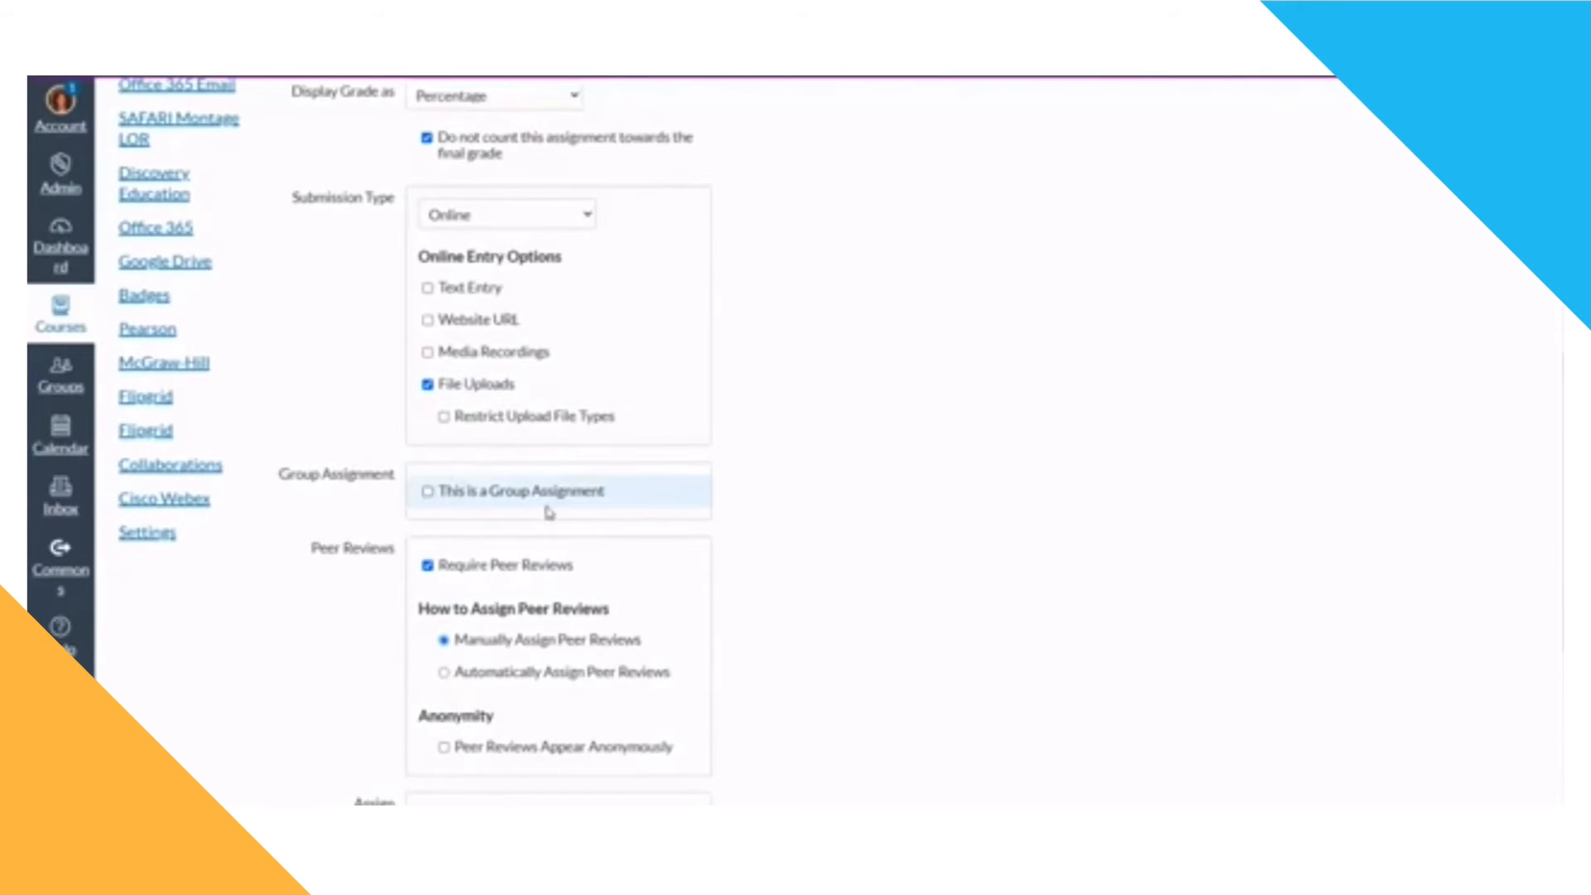
pyautogui.click(427, 492)
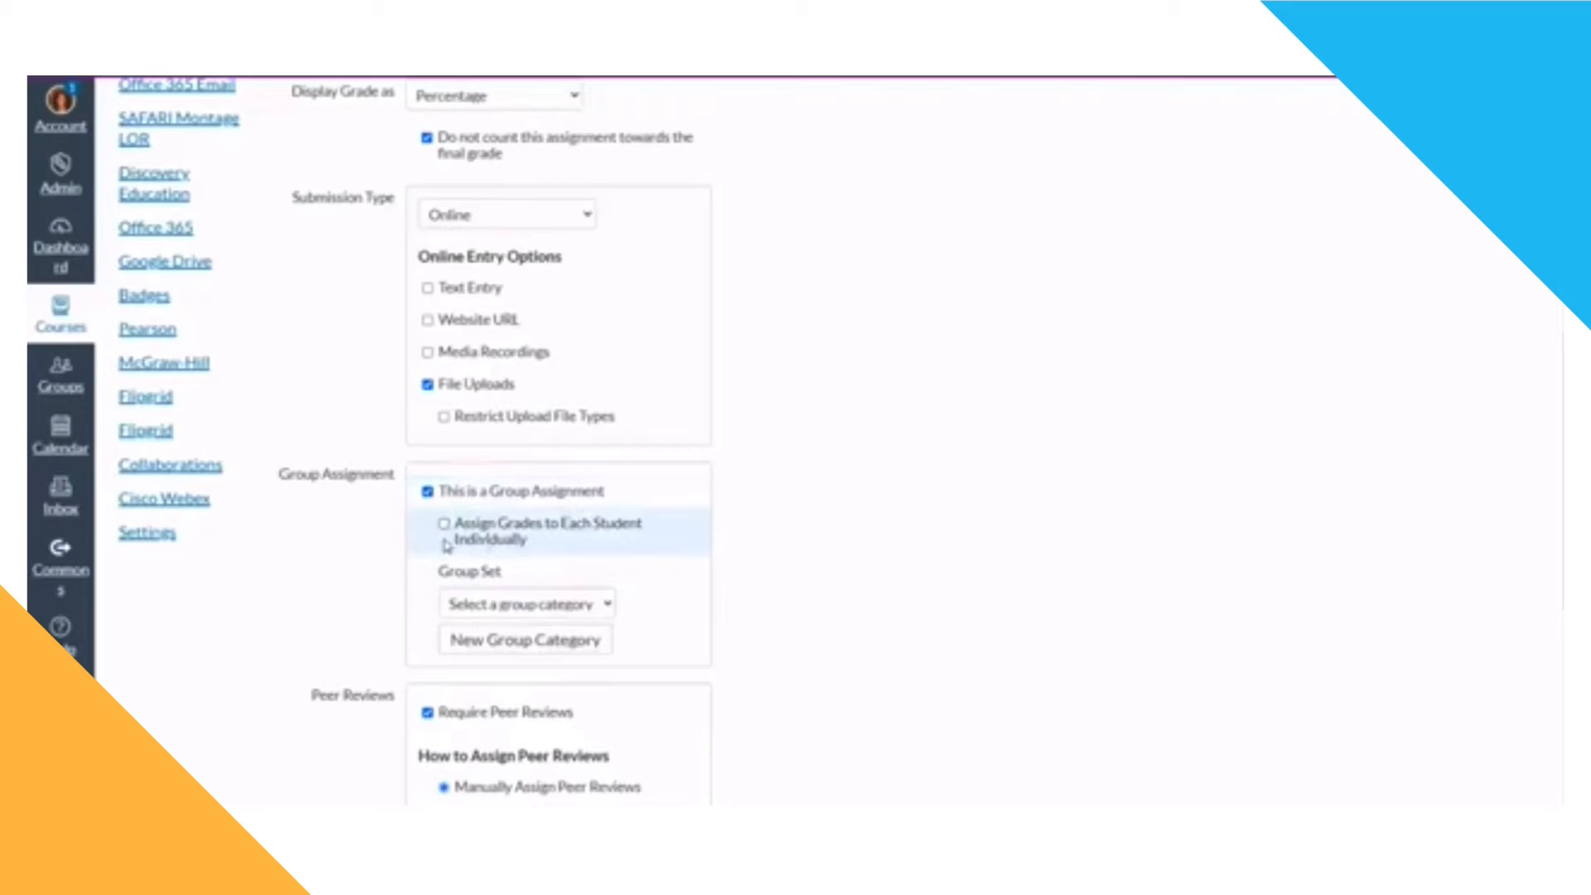
pyautogui.click(428, 491)
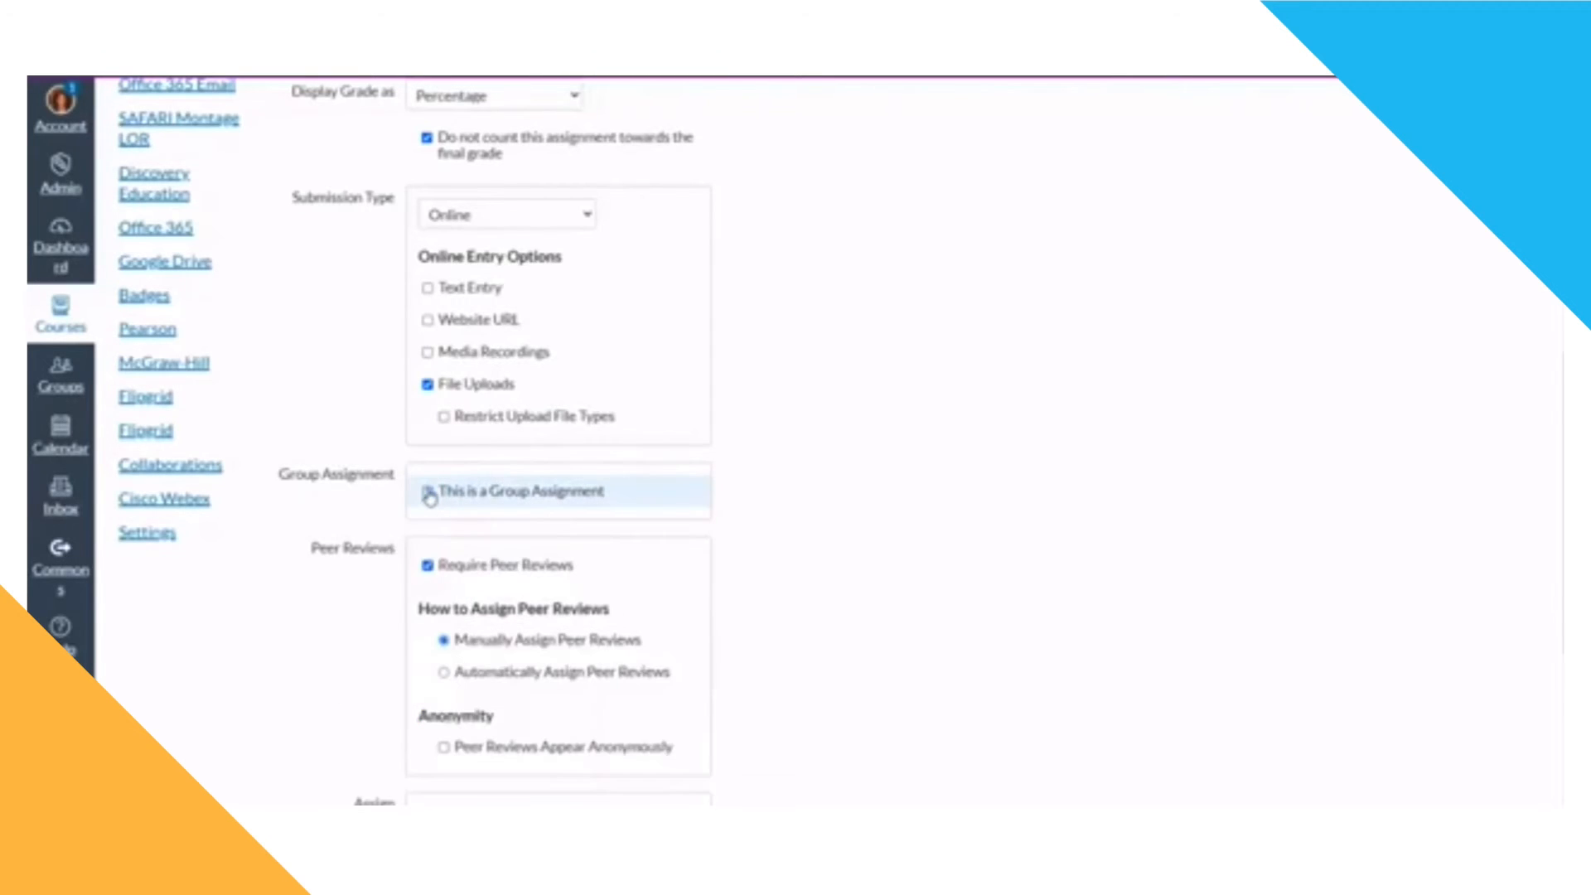
pyautogui.scroll(-2, 580, 621)
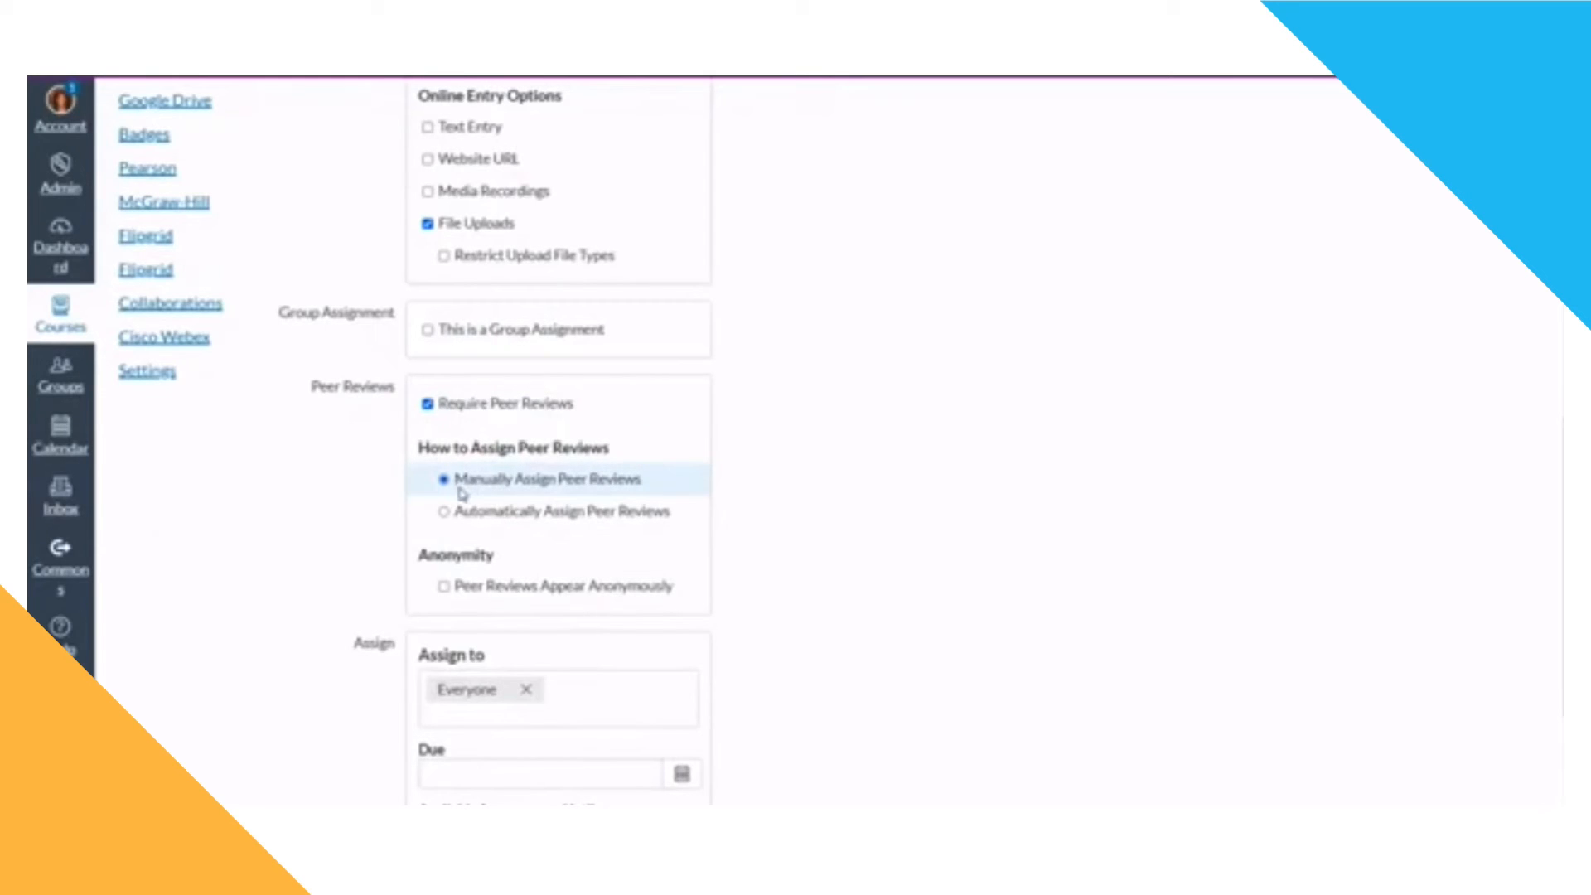
# Step: Switch peer reviews to automatic assignment and try to set reviews per user to 3
pyautogui.click(443, 512)
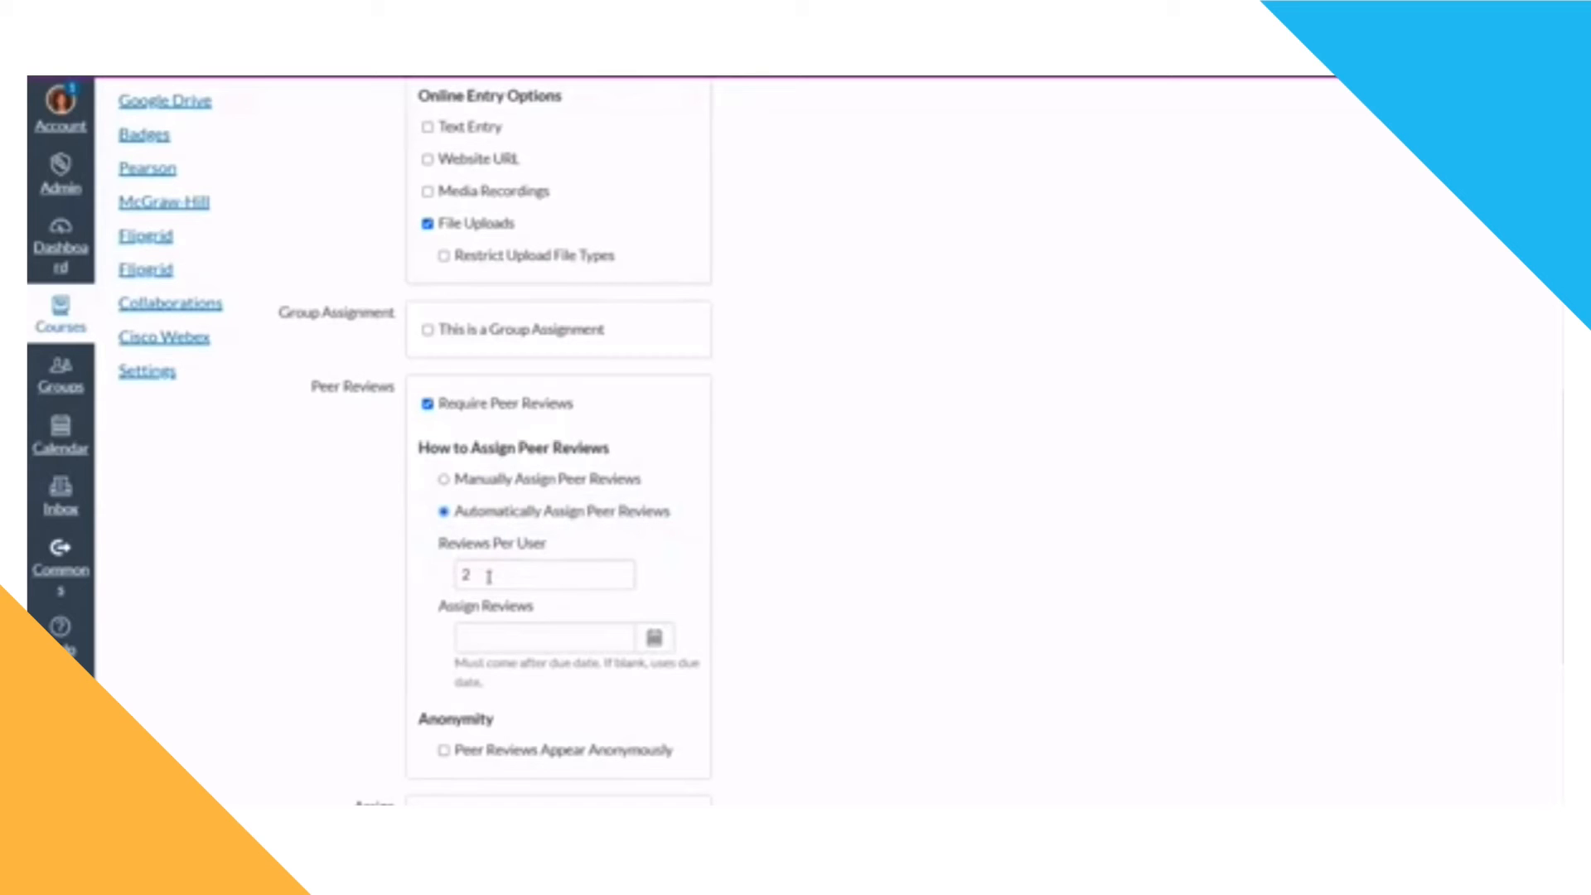
pyautogui.moveTo(489, 578); pyautogui.dragTo(448, 583)
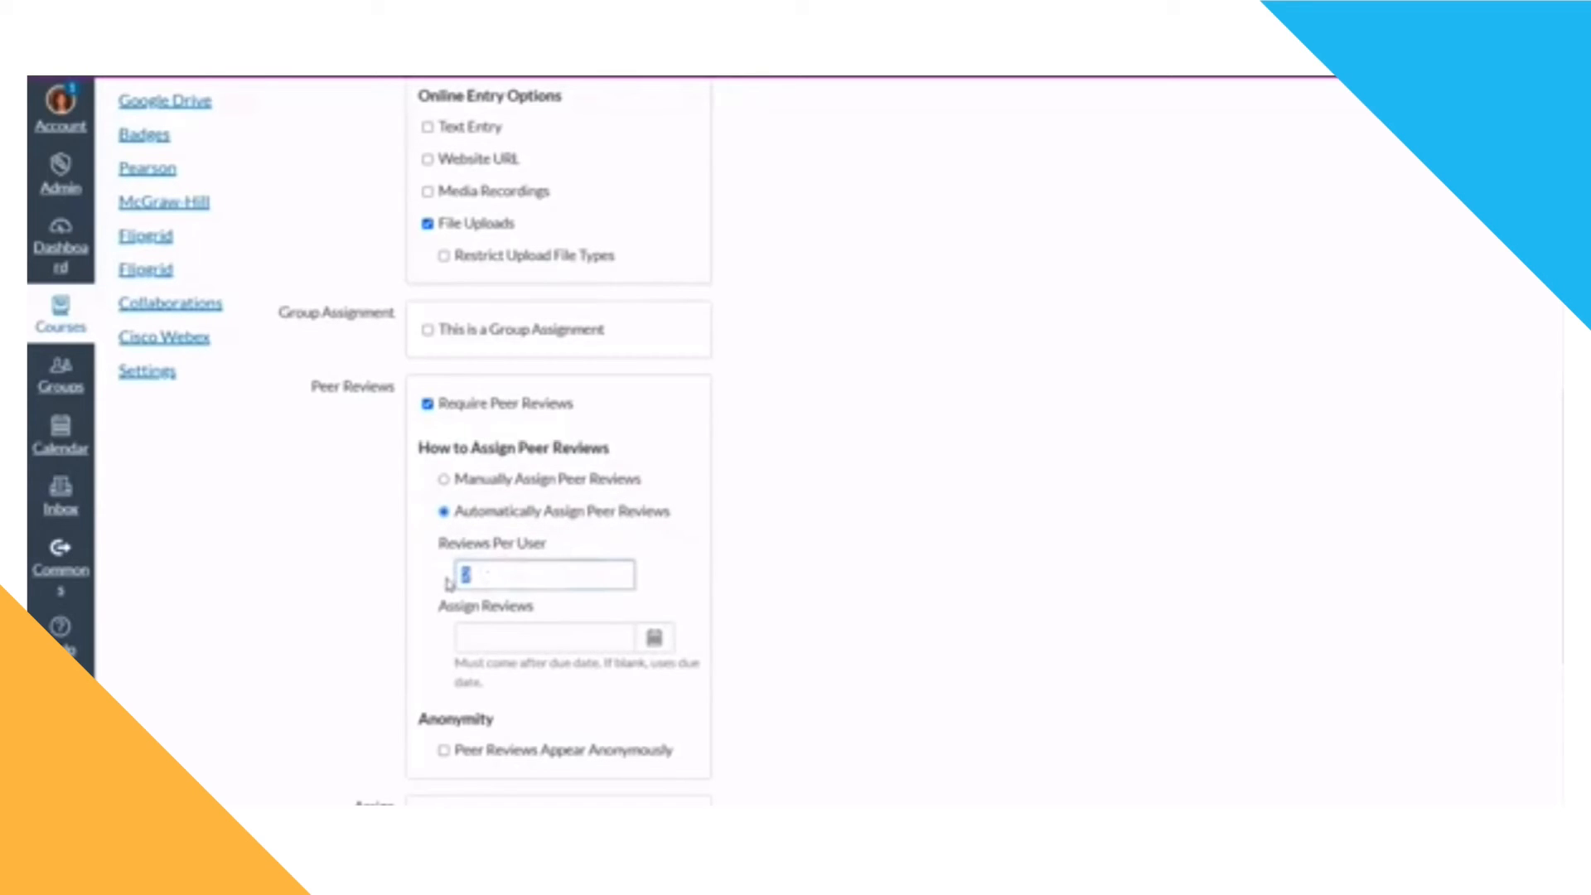
pyautogui.write('3')
pyautogui.moveTo(465, 575); pyautogui.dragTo(415, 592)
pyautogui.click(595, 640)
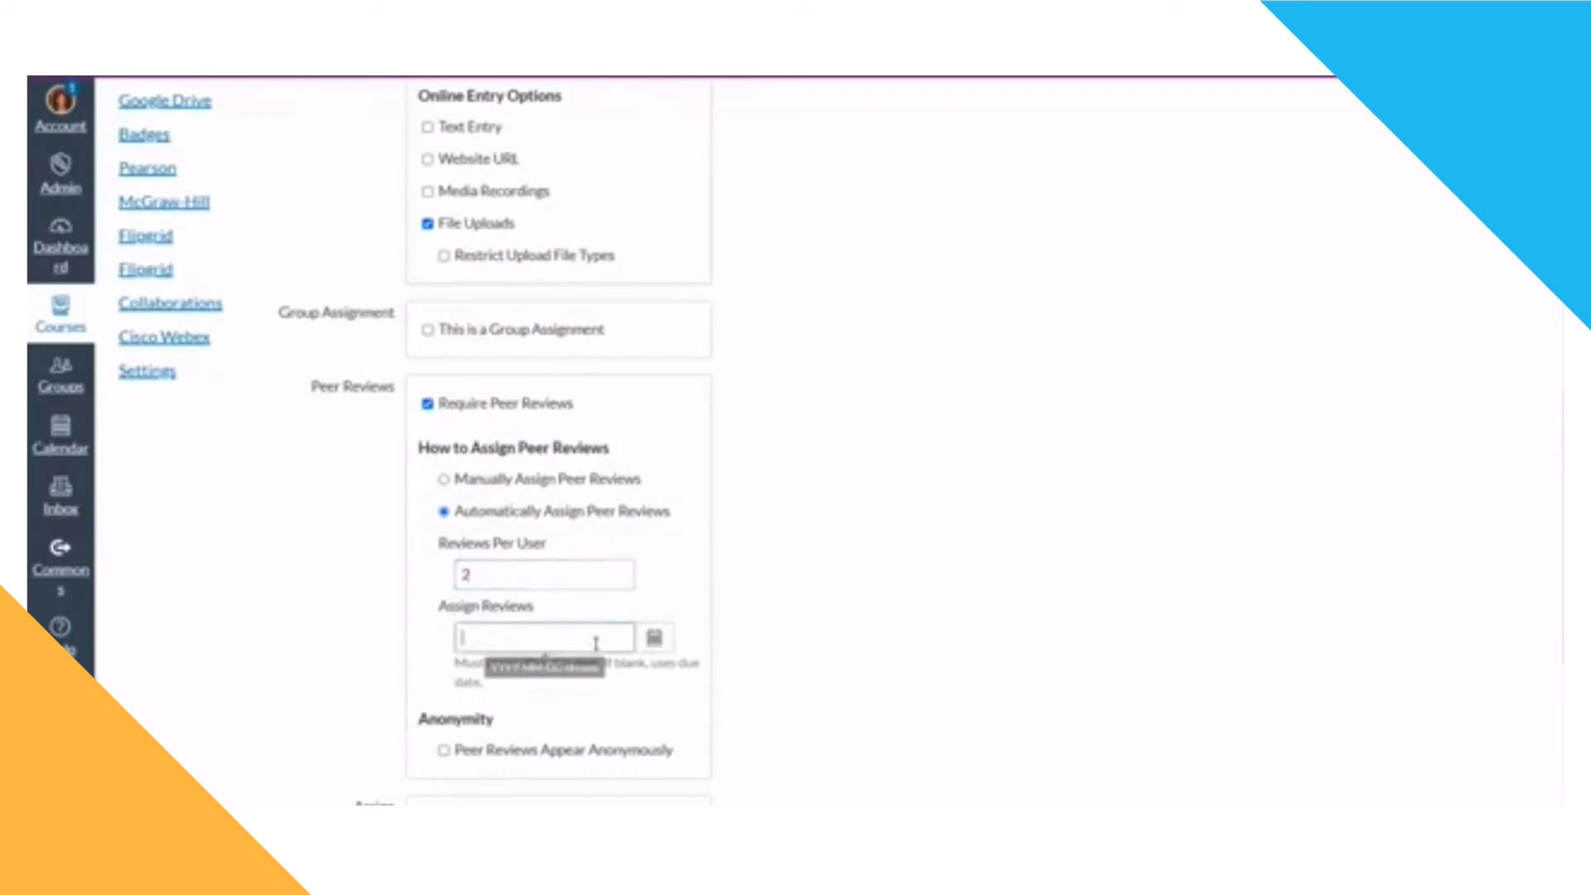
# Step: Set the peer review assignment date to Jun 30, 2020 and make peer reviews appear anonymously
pyautogui.click(654, 638)
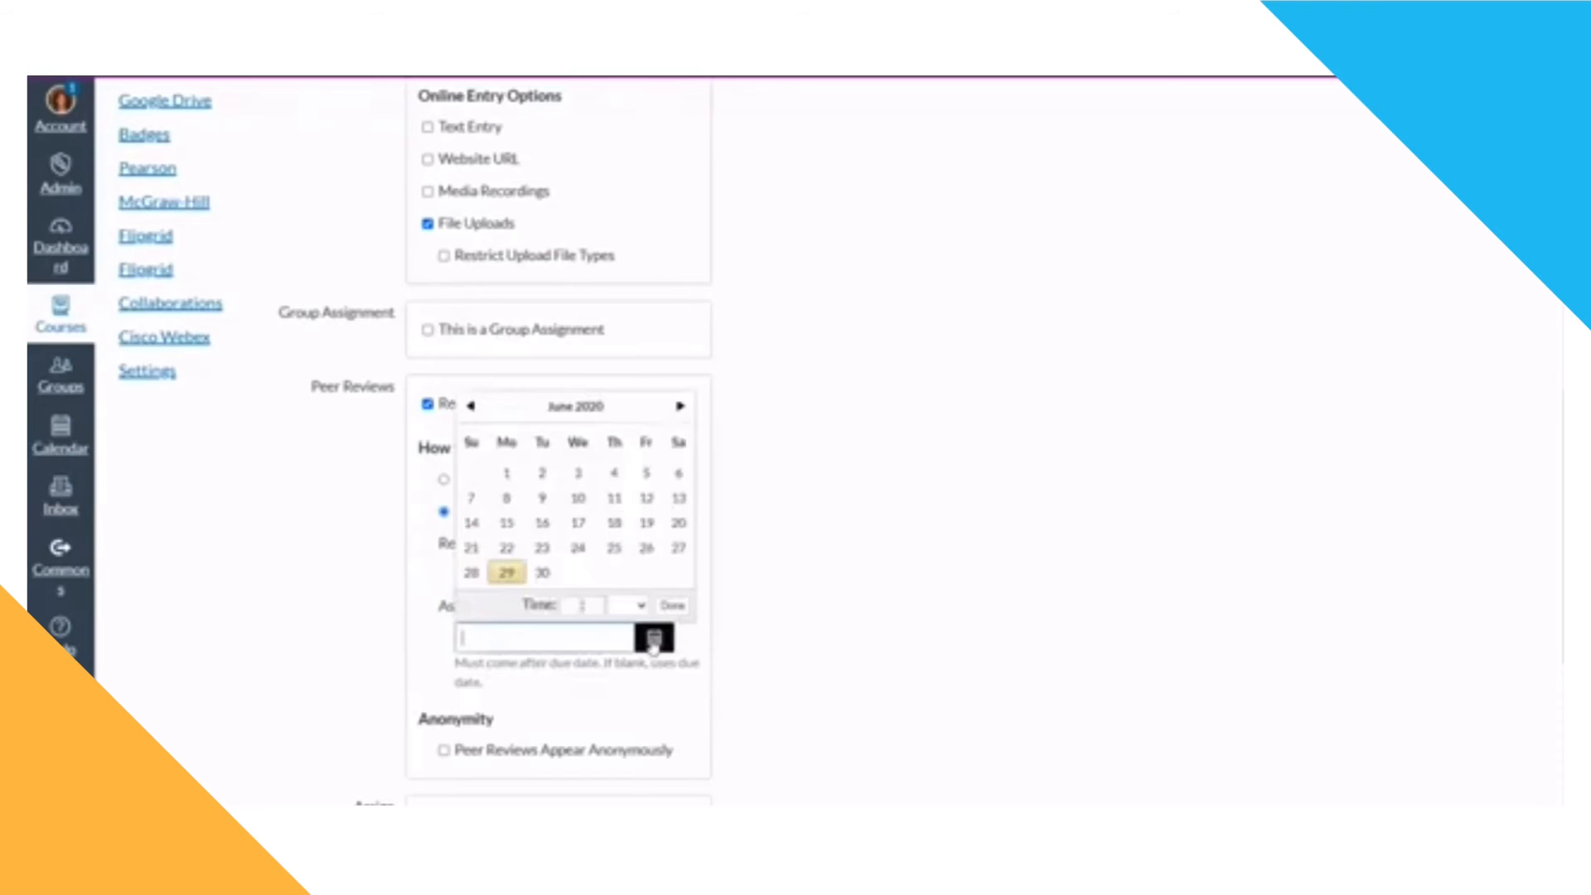
pyautogui.click(542, 573)
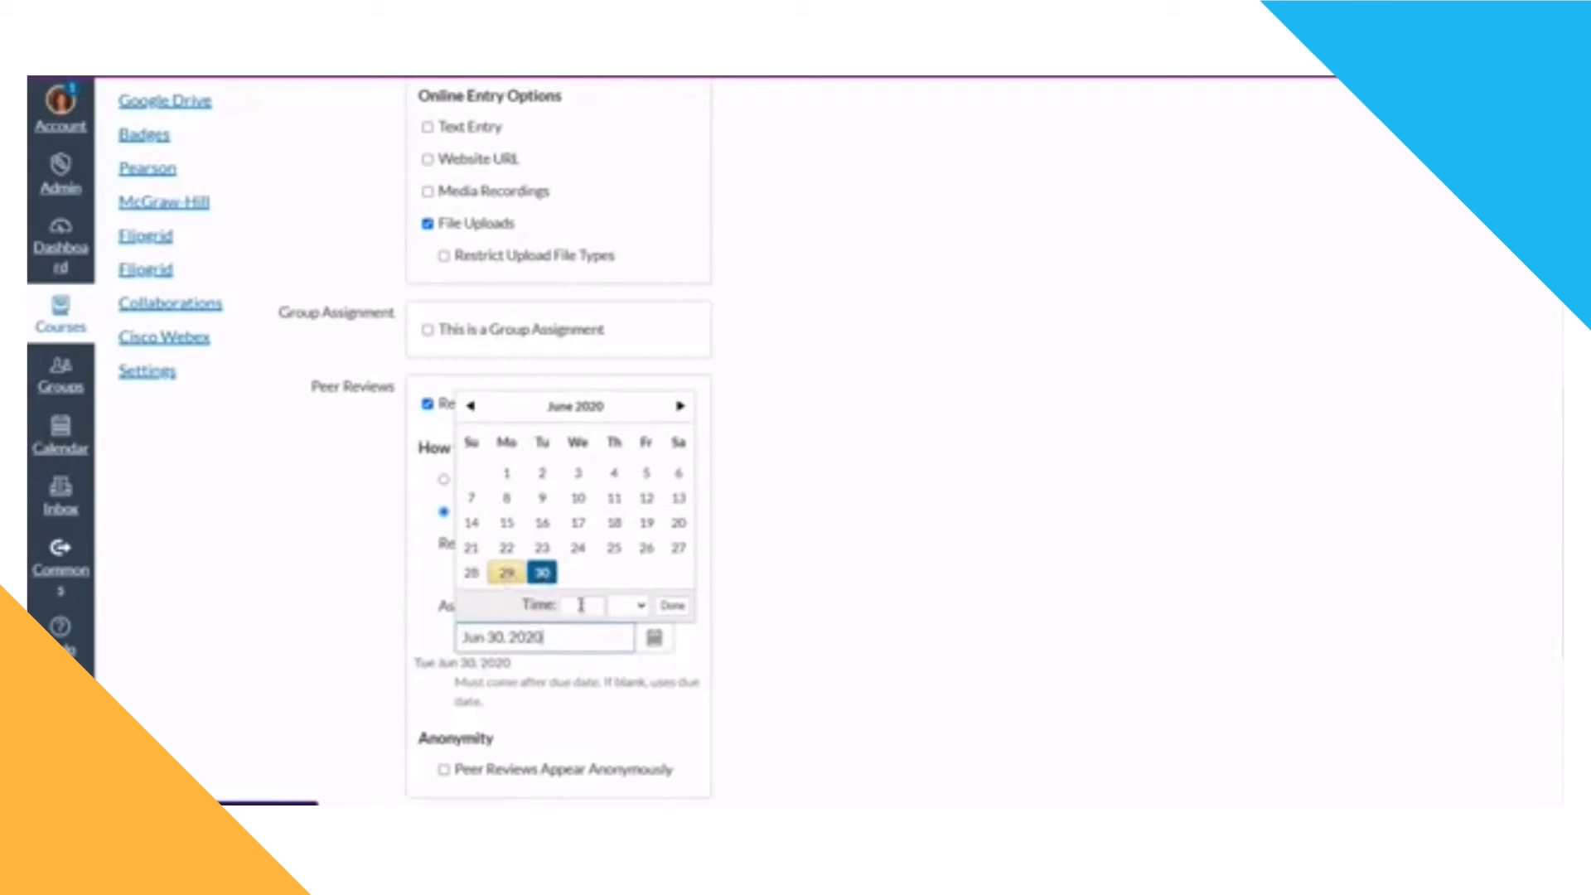
pyautogui.click(635, 716)
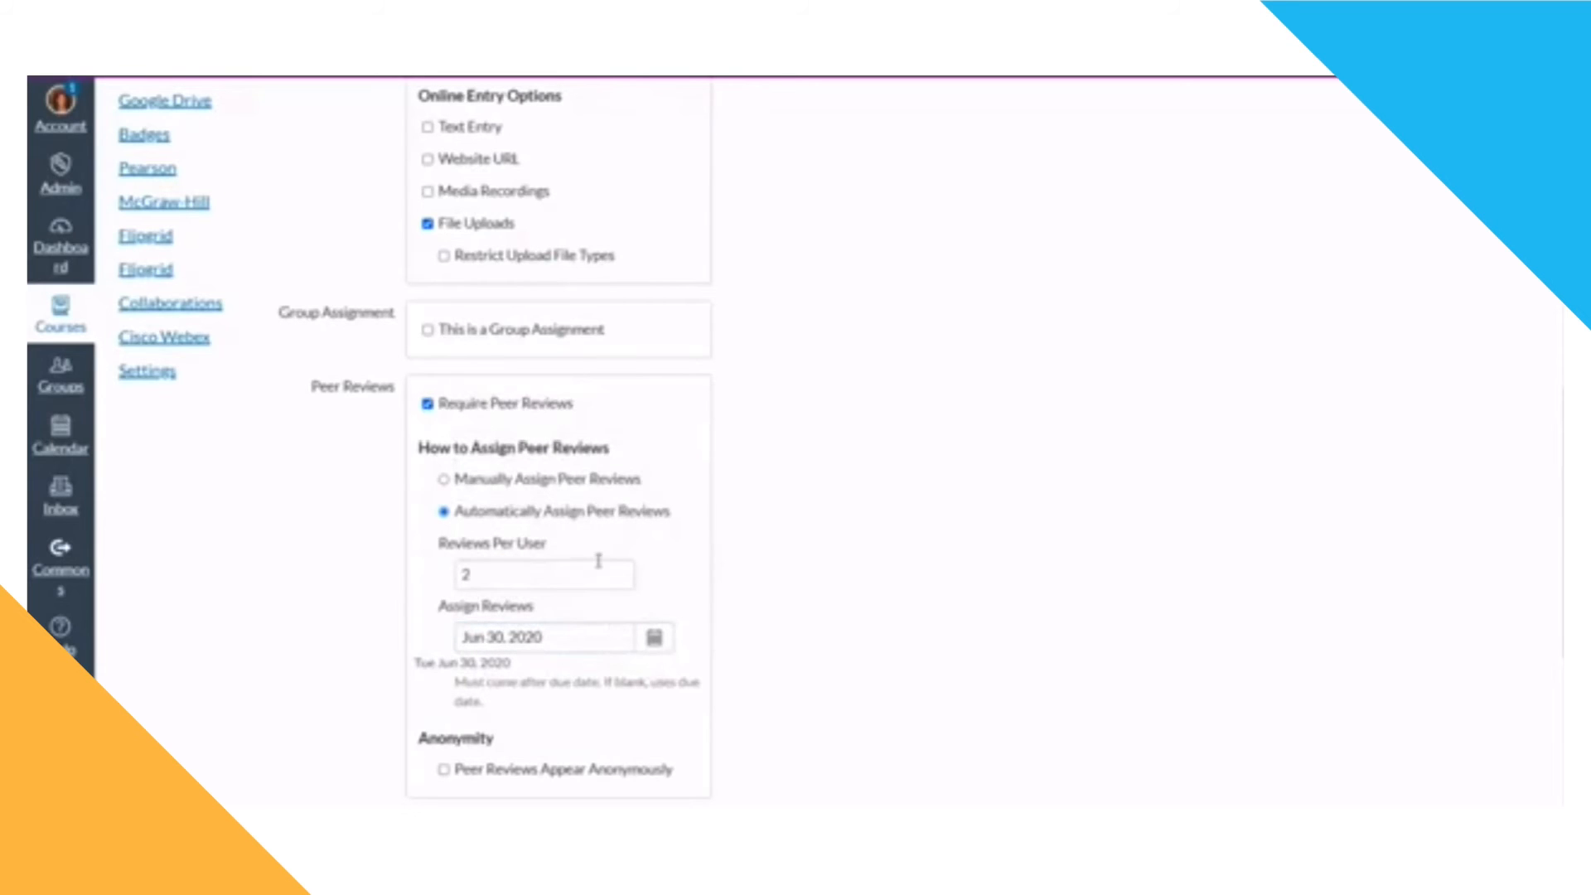
pyautogui.scroll(-3, 614, 611)
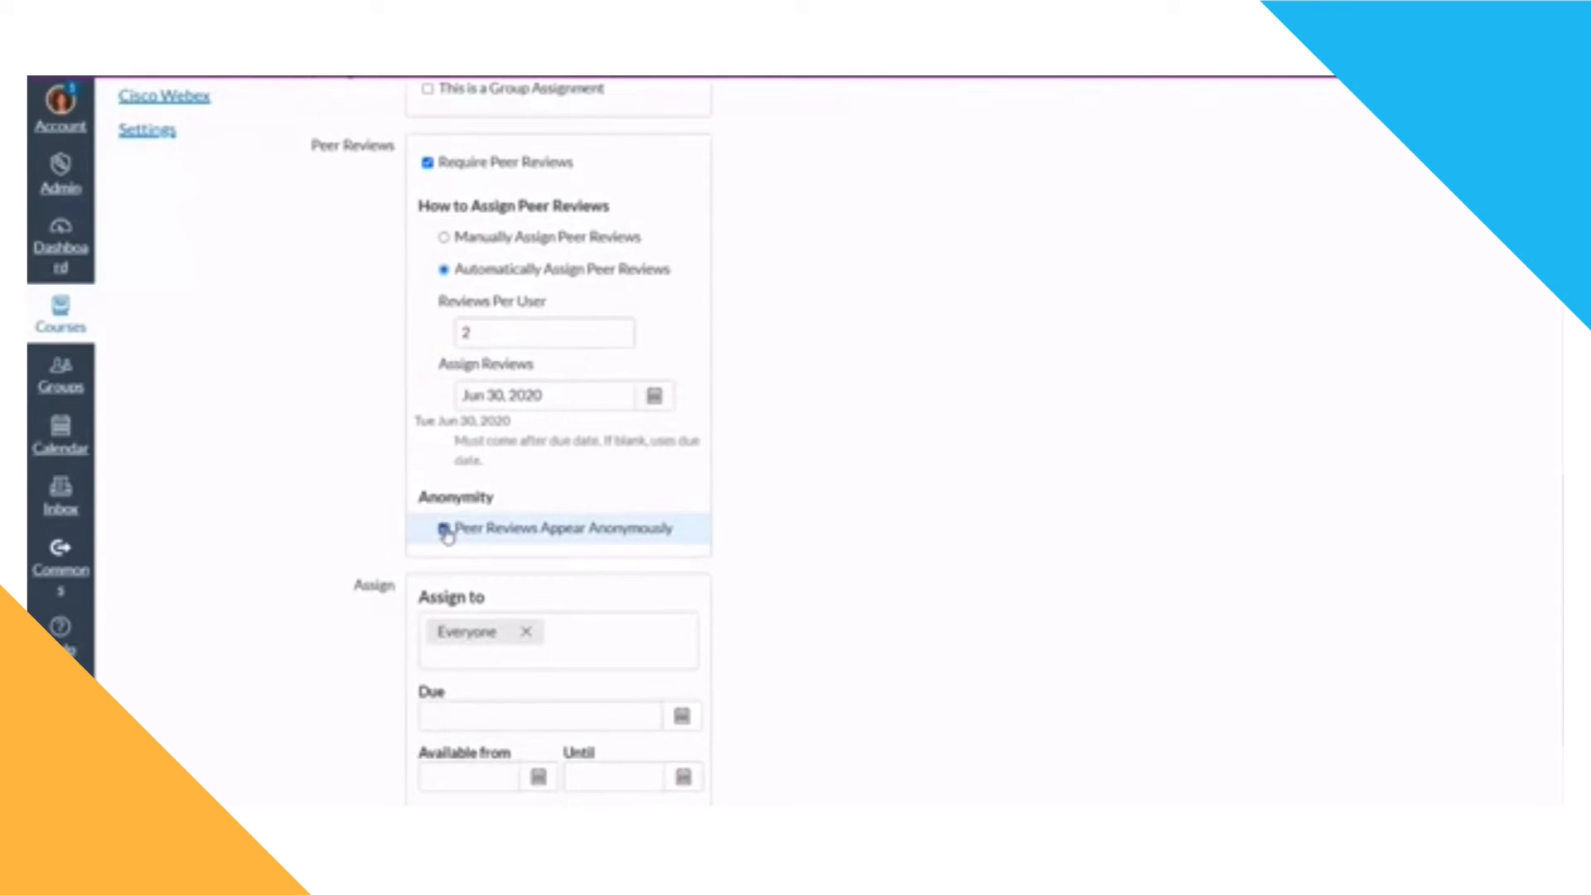
pyautogui.click(444, 530)
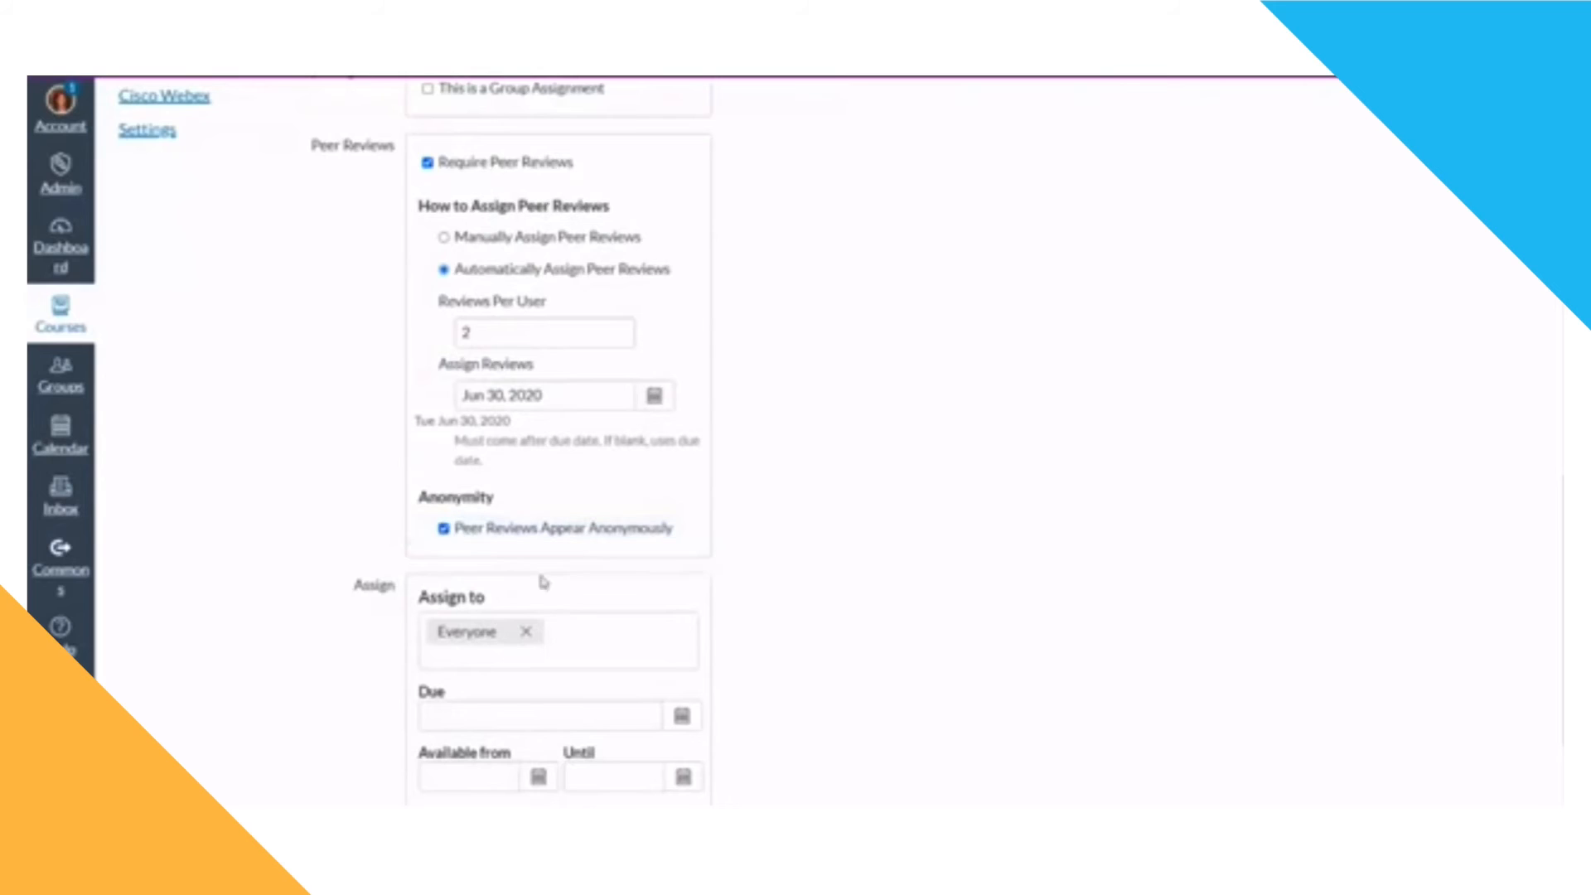
# Step: Assign the assignment to 4th Grade Super Class instead of Everyone
pyautogui.scroll(-2, 771, 623)
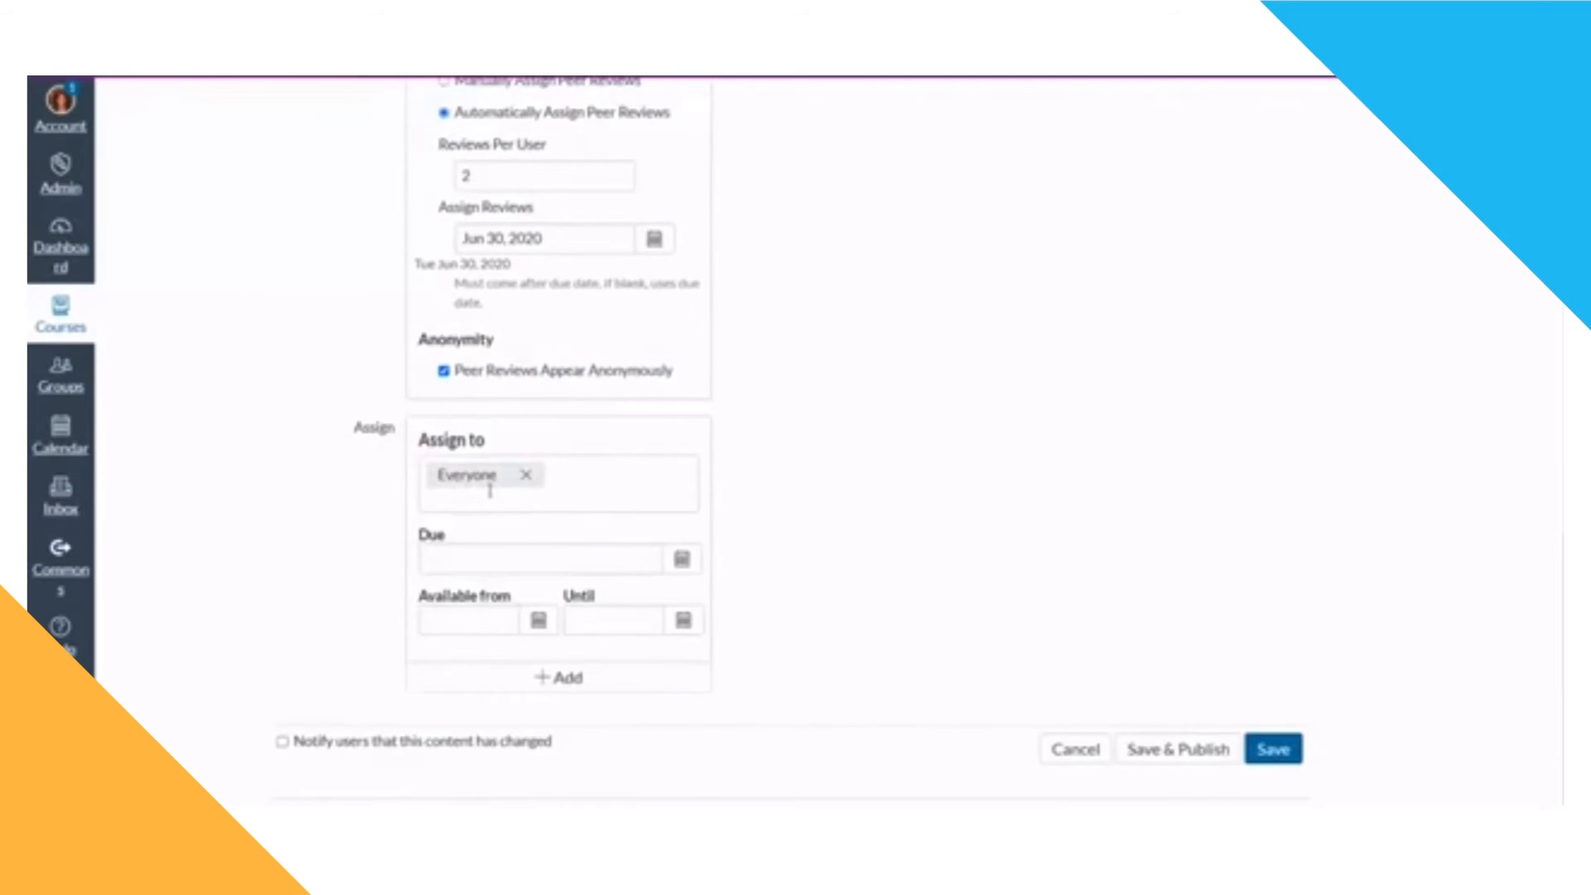
pyautogui.click(528, 477)
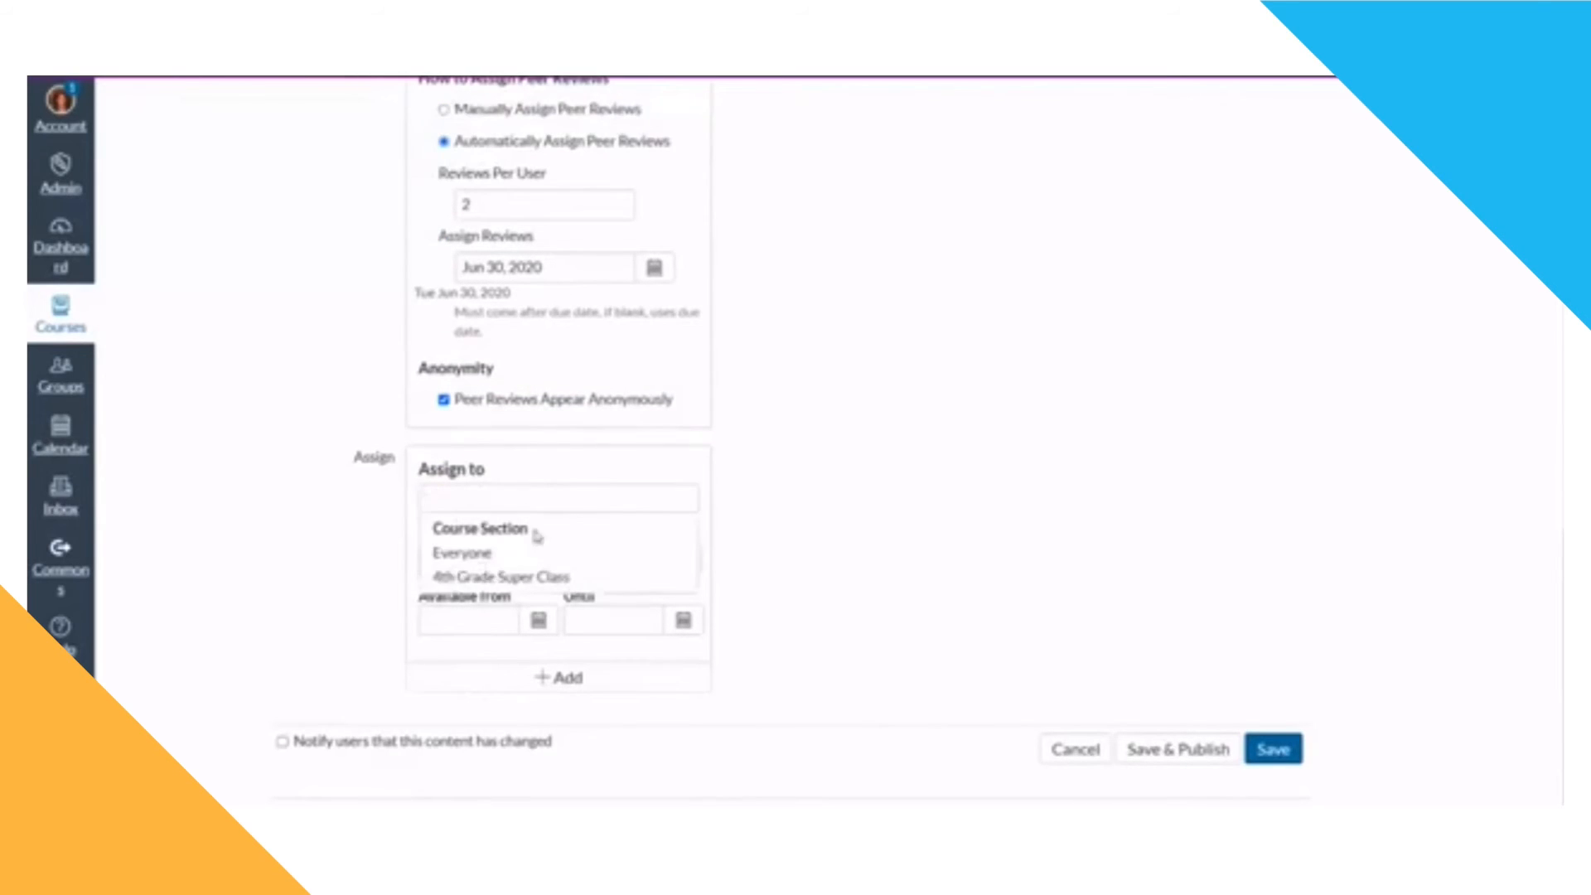
pyautogui.click(545, 580)
pyautogui.click(533, 489)
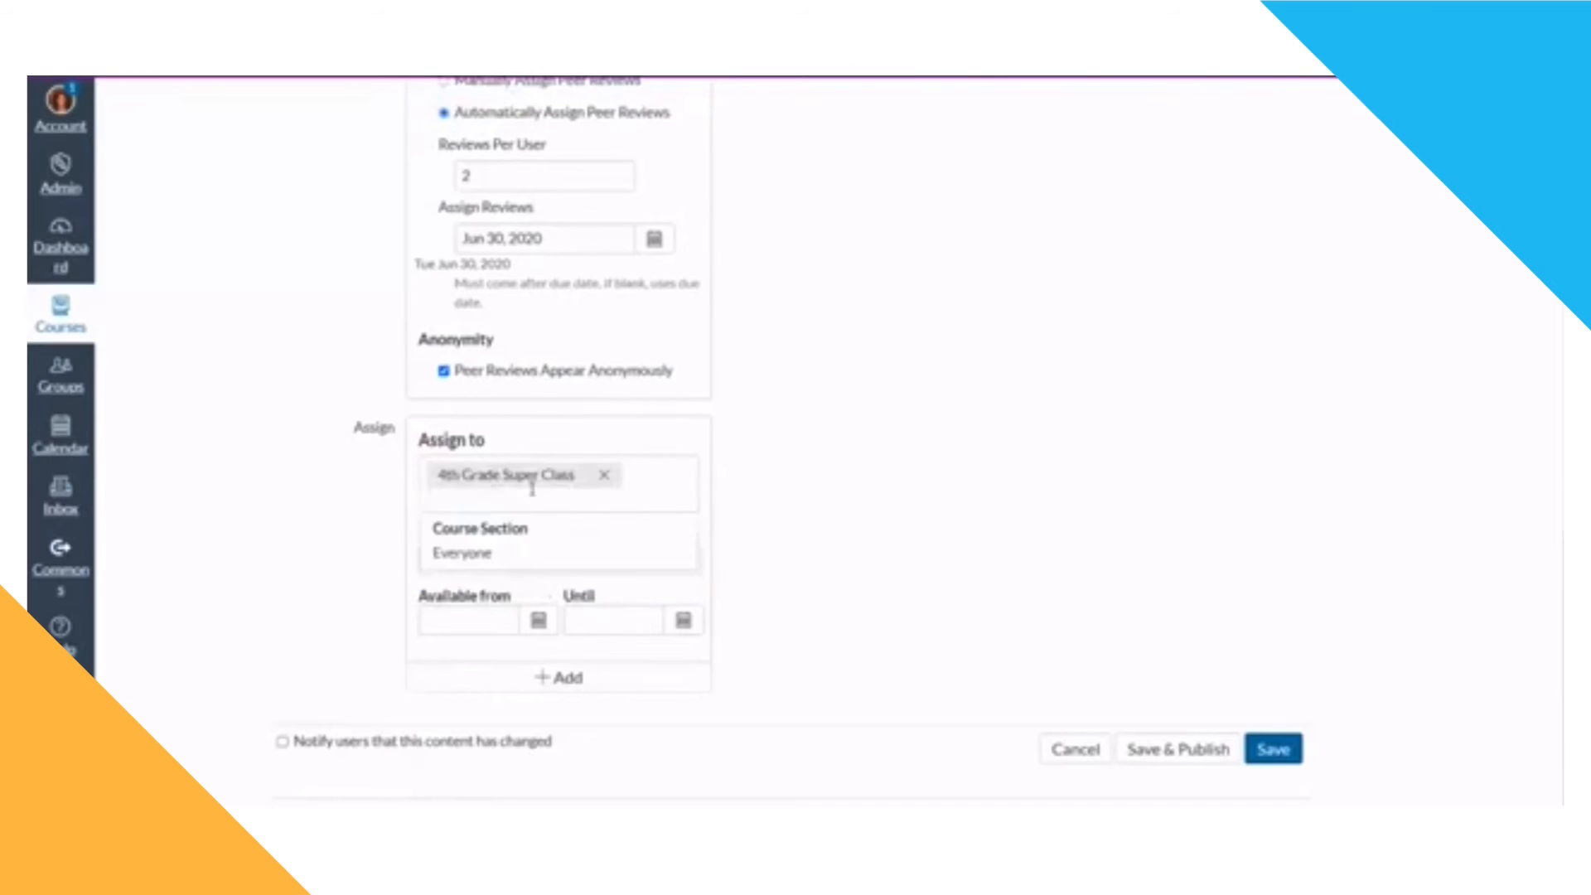
pyautogui.click(777, 466)
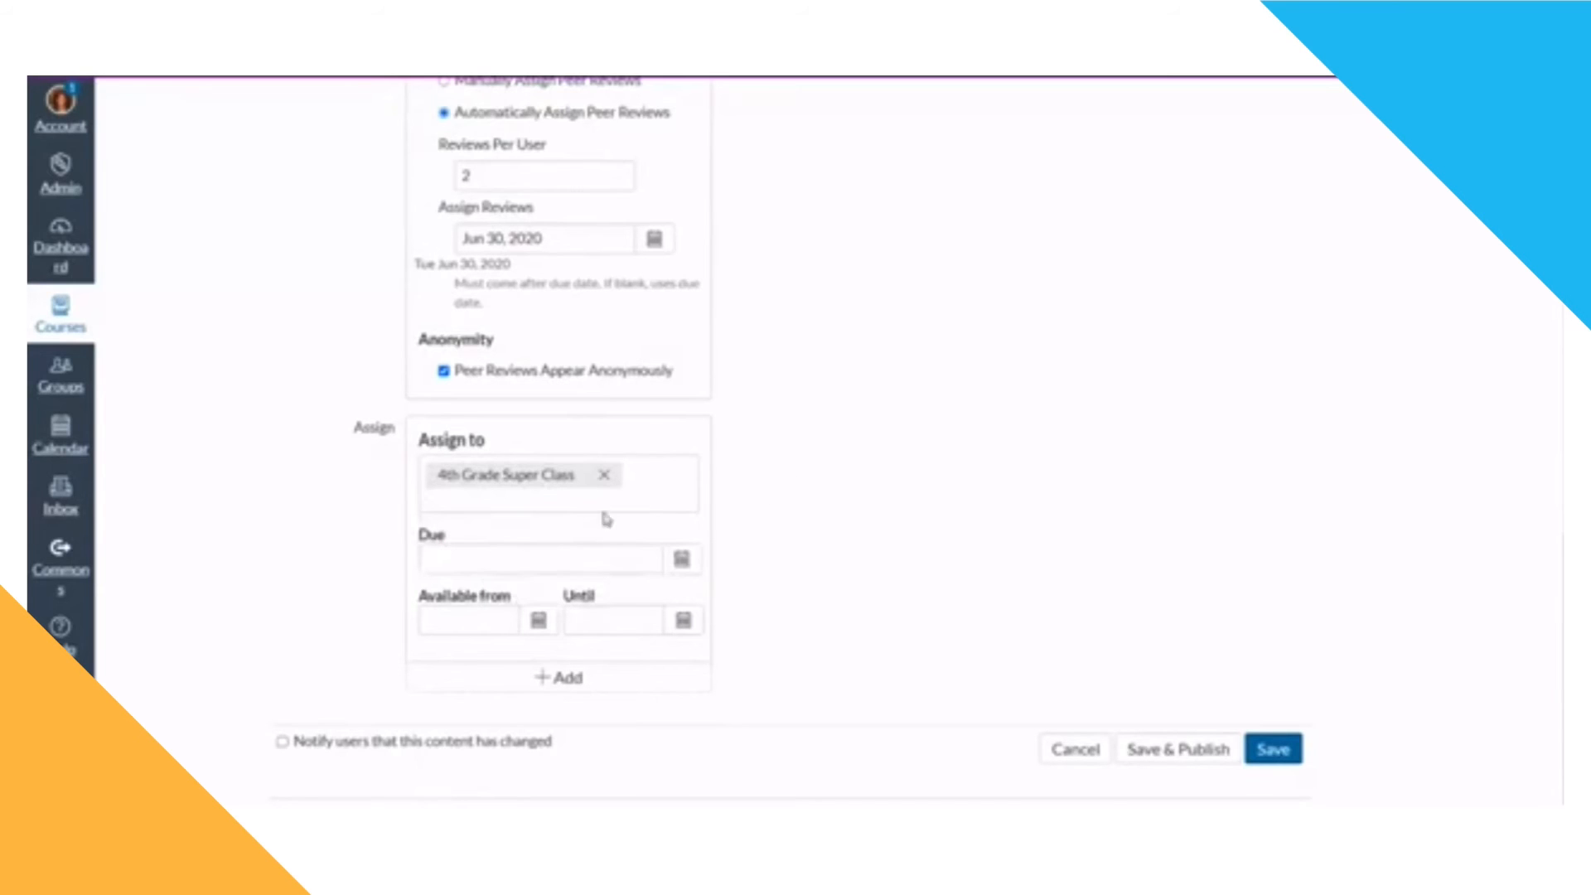
# Step: Set the due date to Jun 30, 2020 at 8:00 am
pyautogui.click(682, 559)
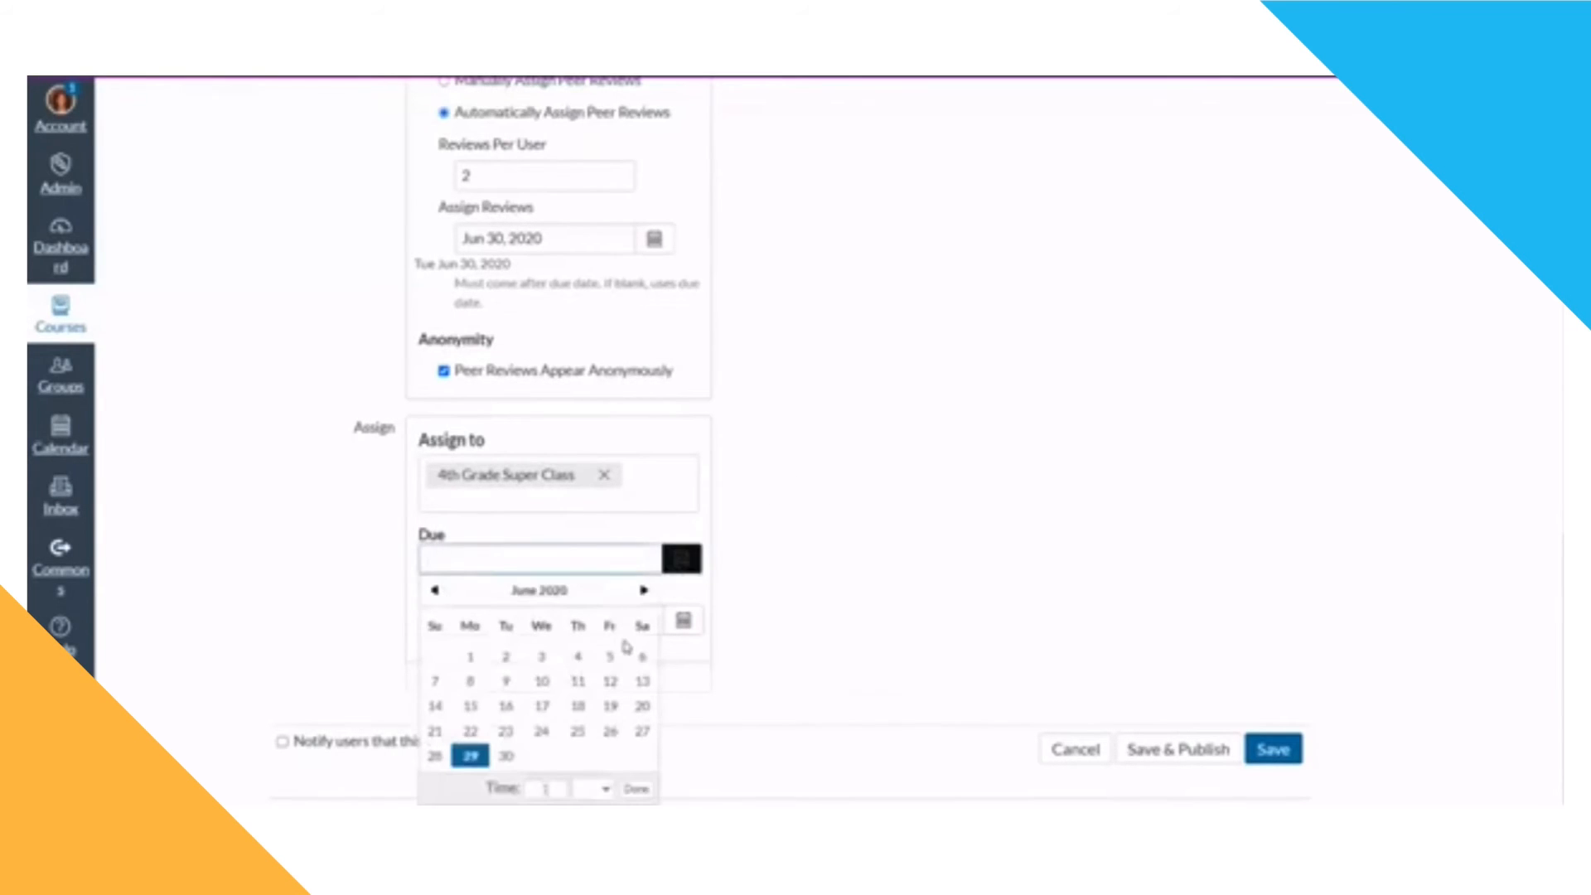
pyautogui.click(509, 758)
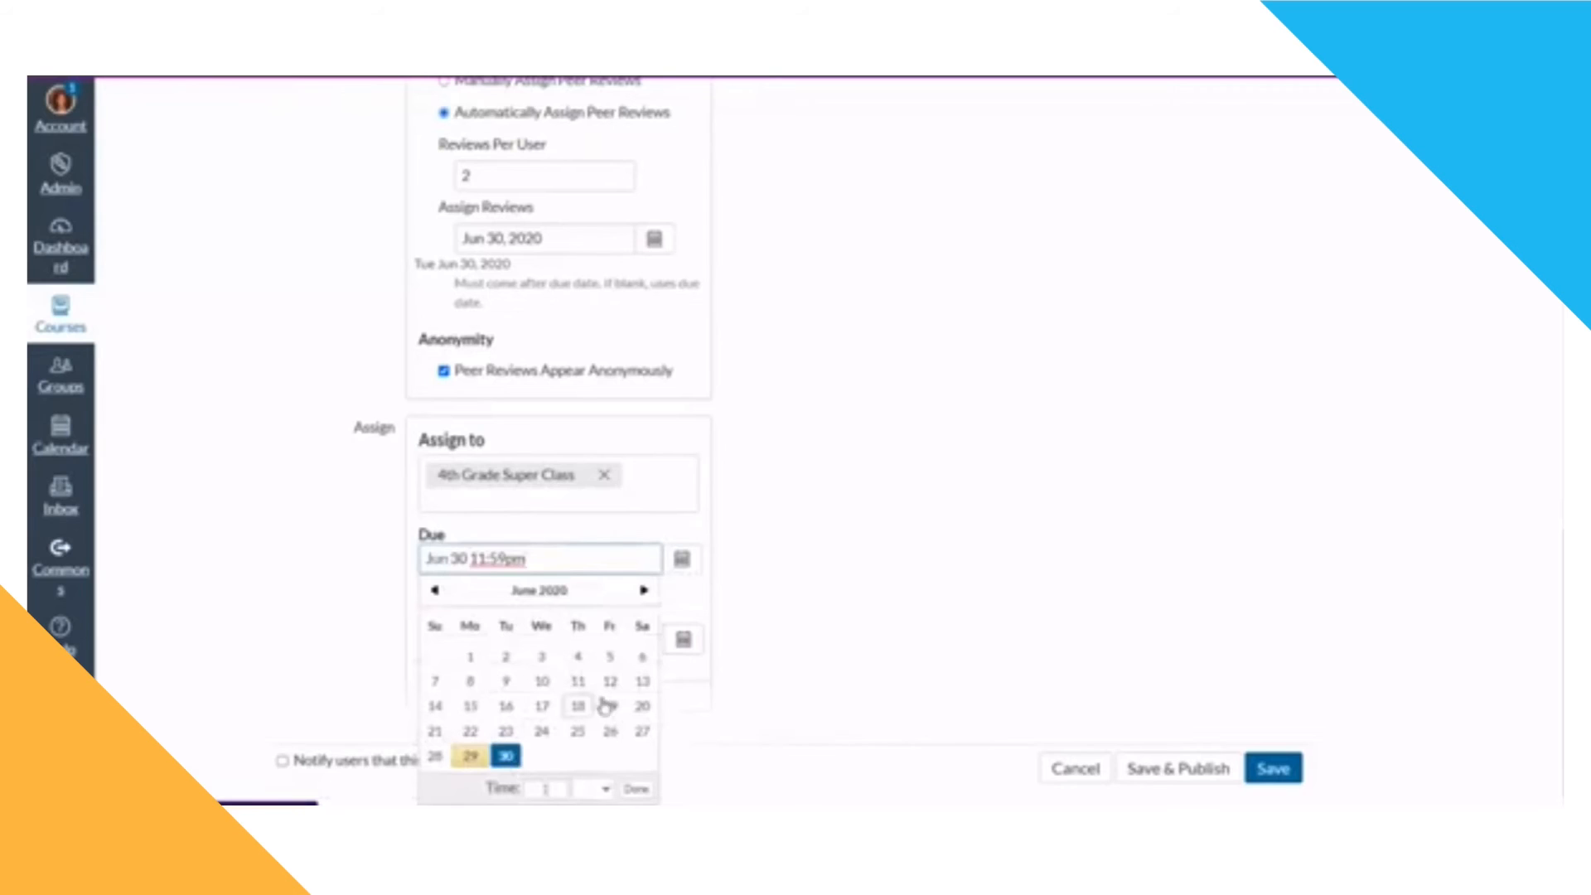
pyautogui.click(534, 790)
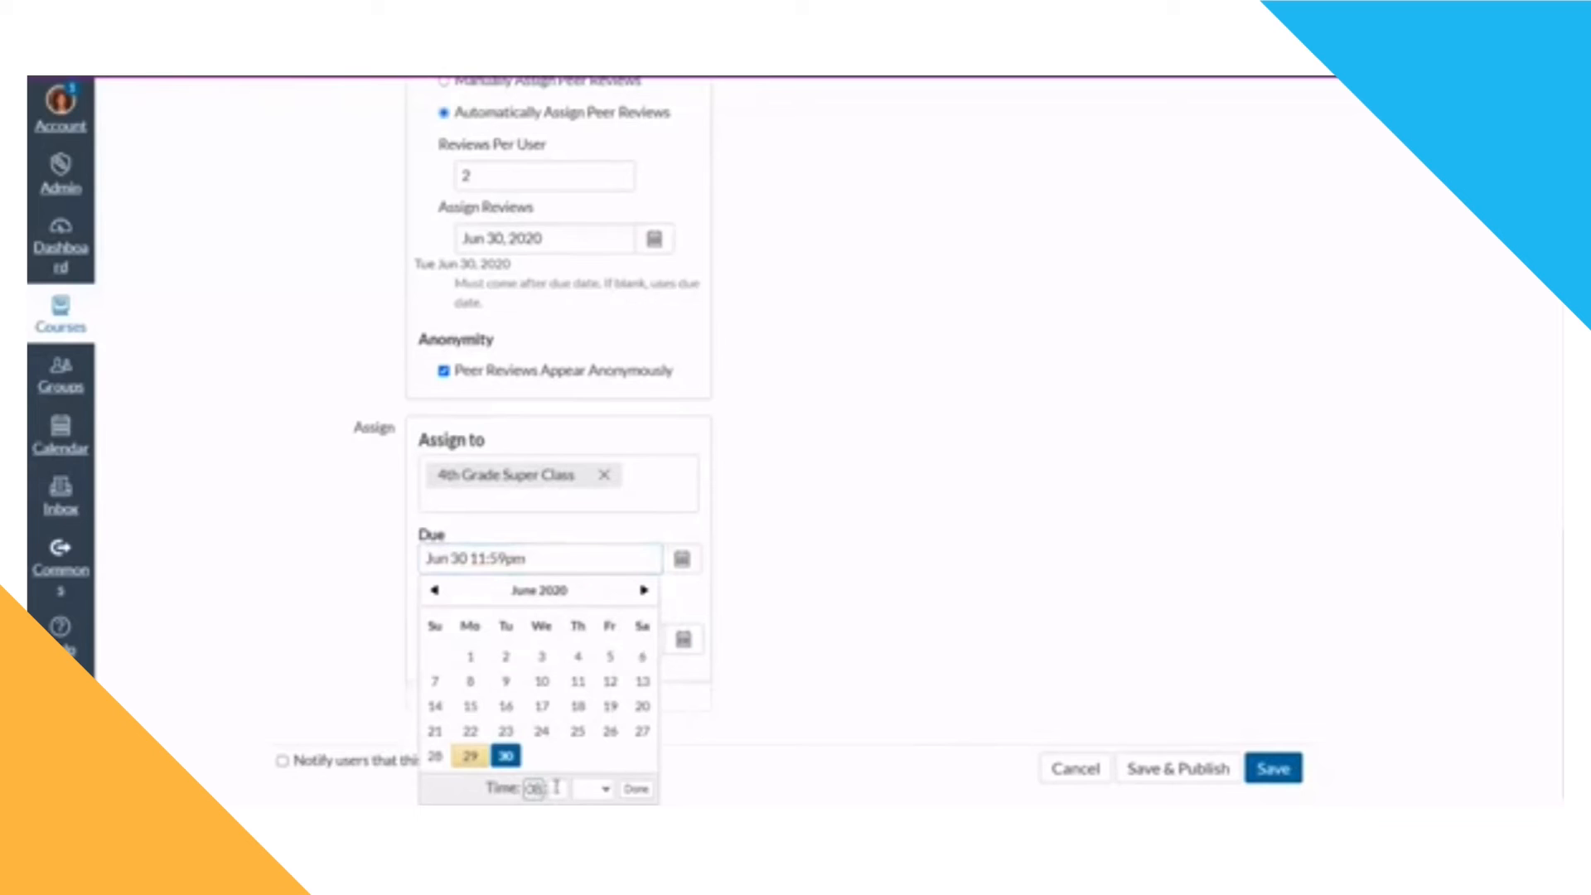
pyautogui.click(557, 789)
pyautogui.click(604, 789)
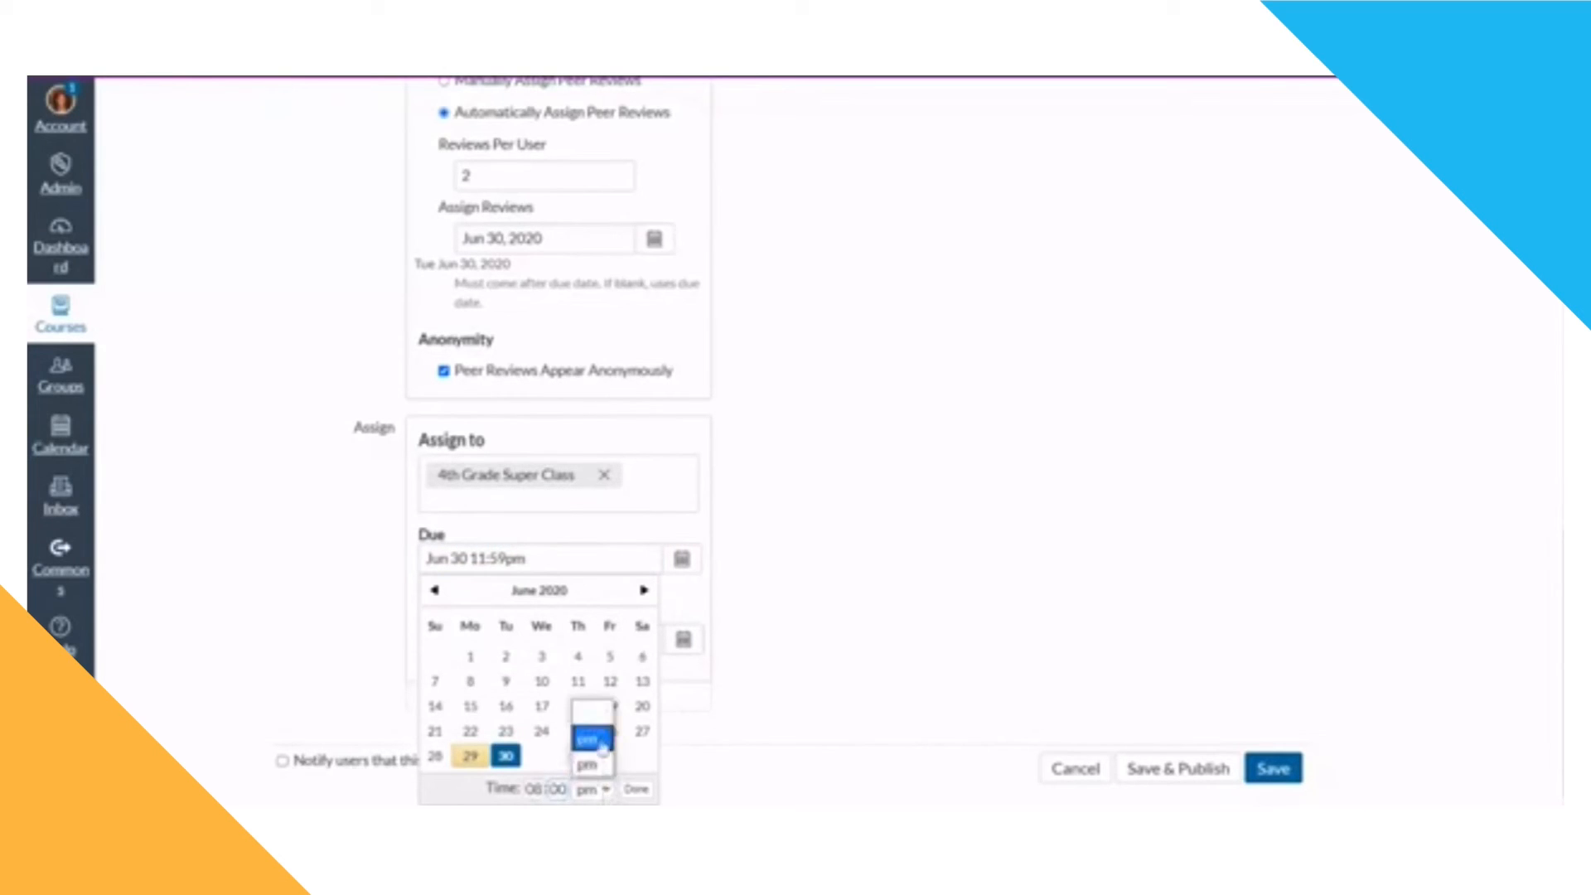
pyautogui.click(592, 738)
pyautogui.click(637, 788)
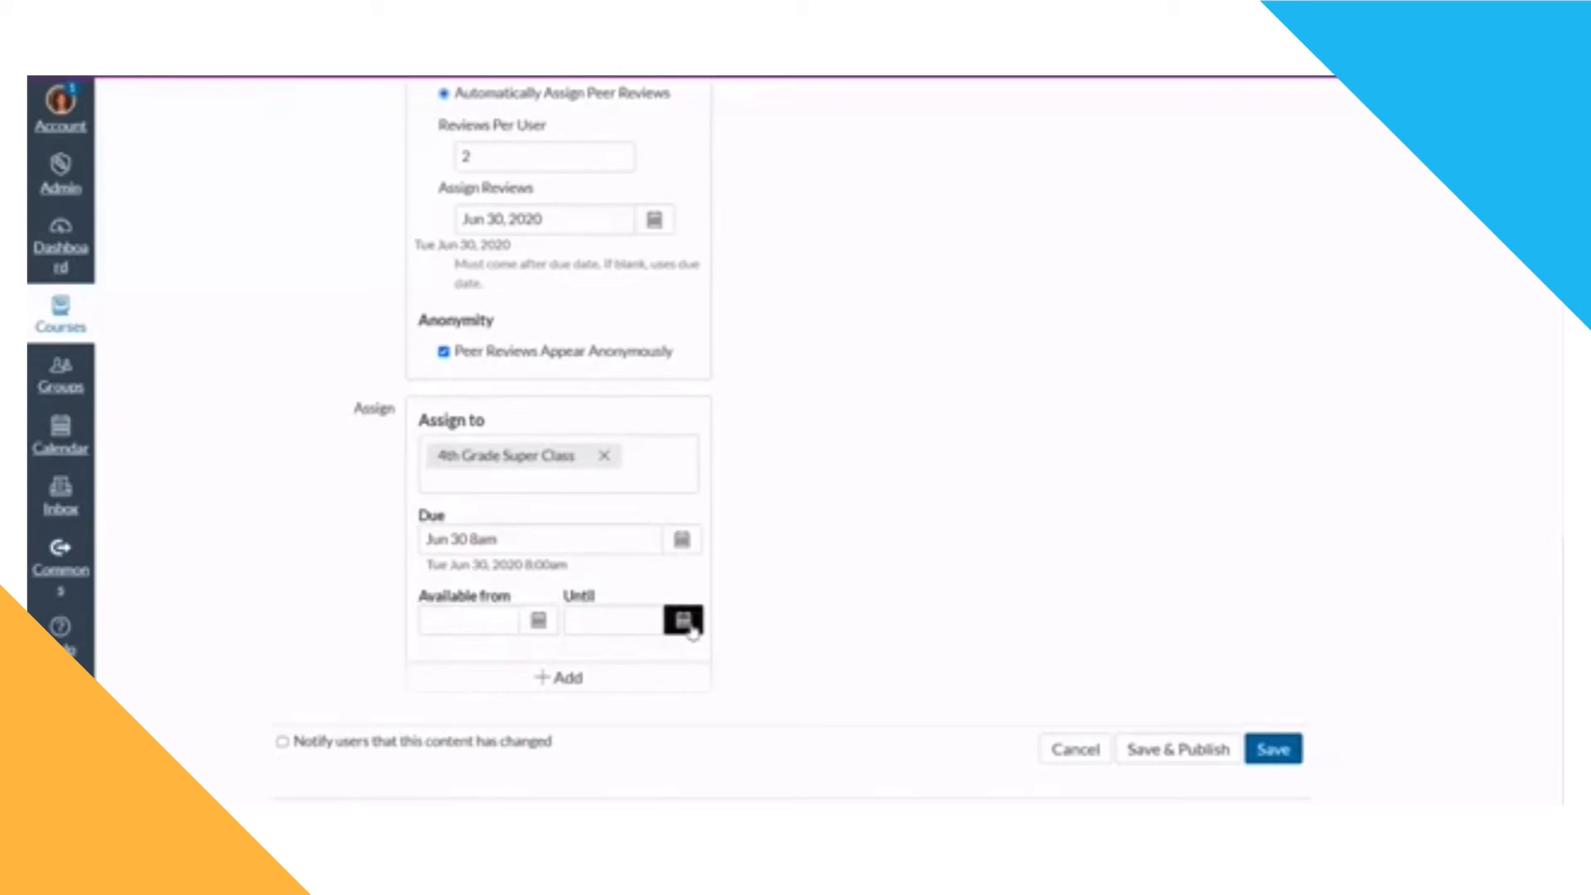
# Step: Make the assignment available from Jun 29, 2020 at 12am until Jun 30, 2020 at 8:00 am
pyautogui.click(537, 621)
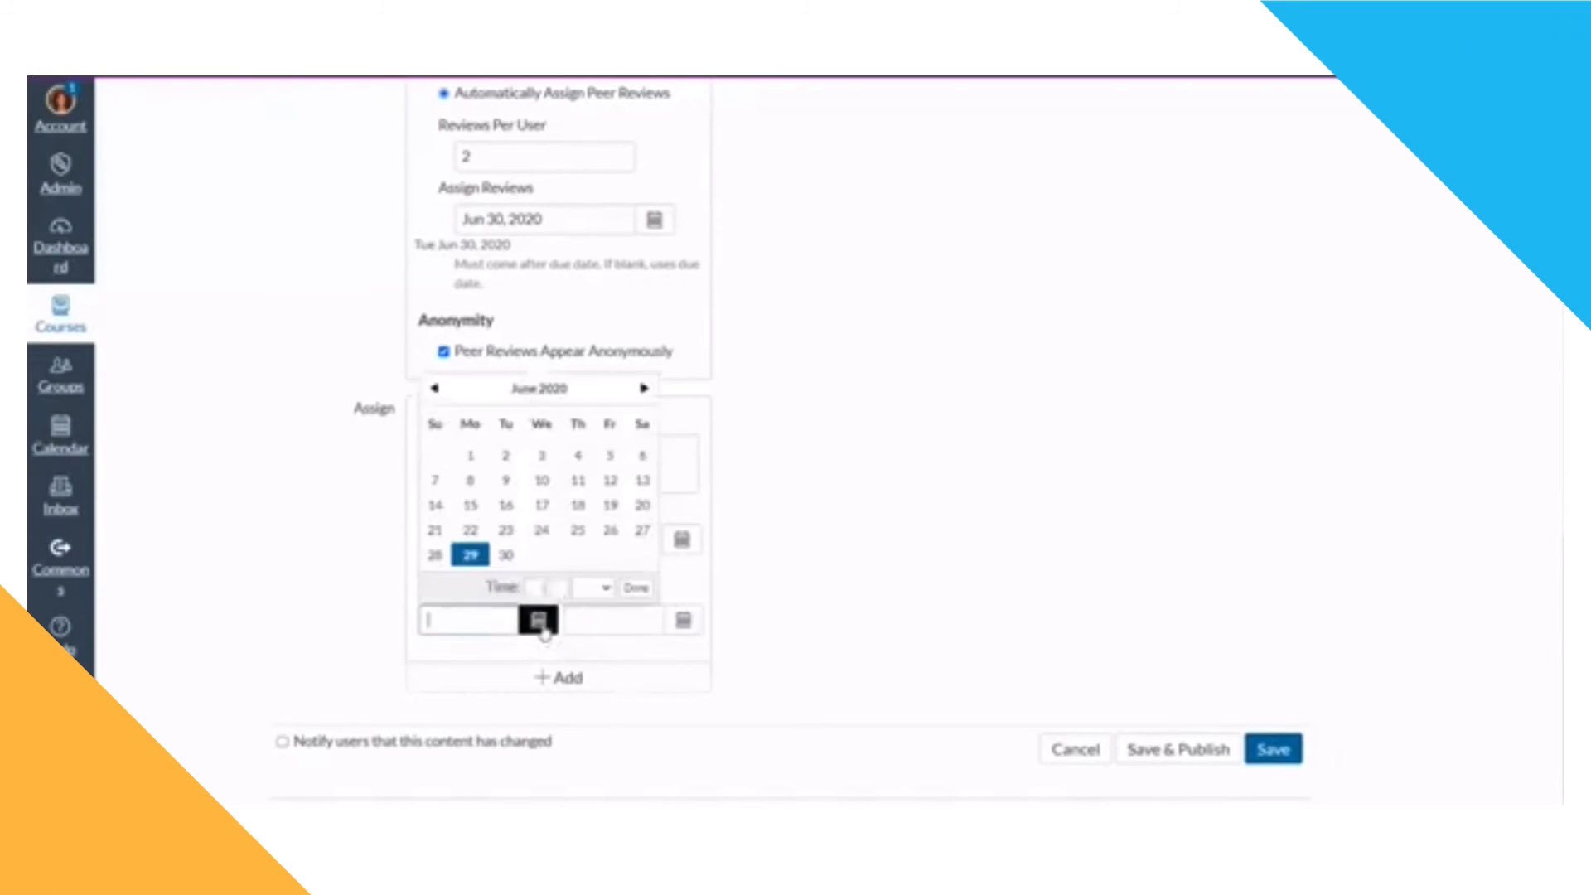
pyautogui.click(470, 555)
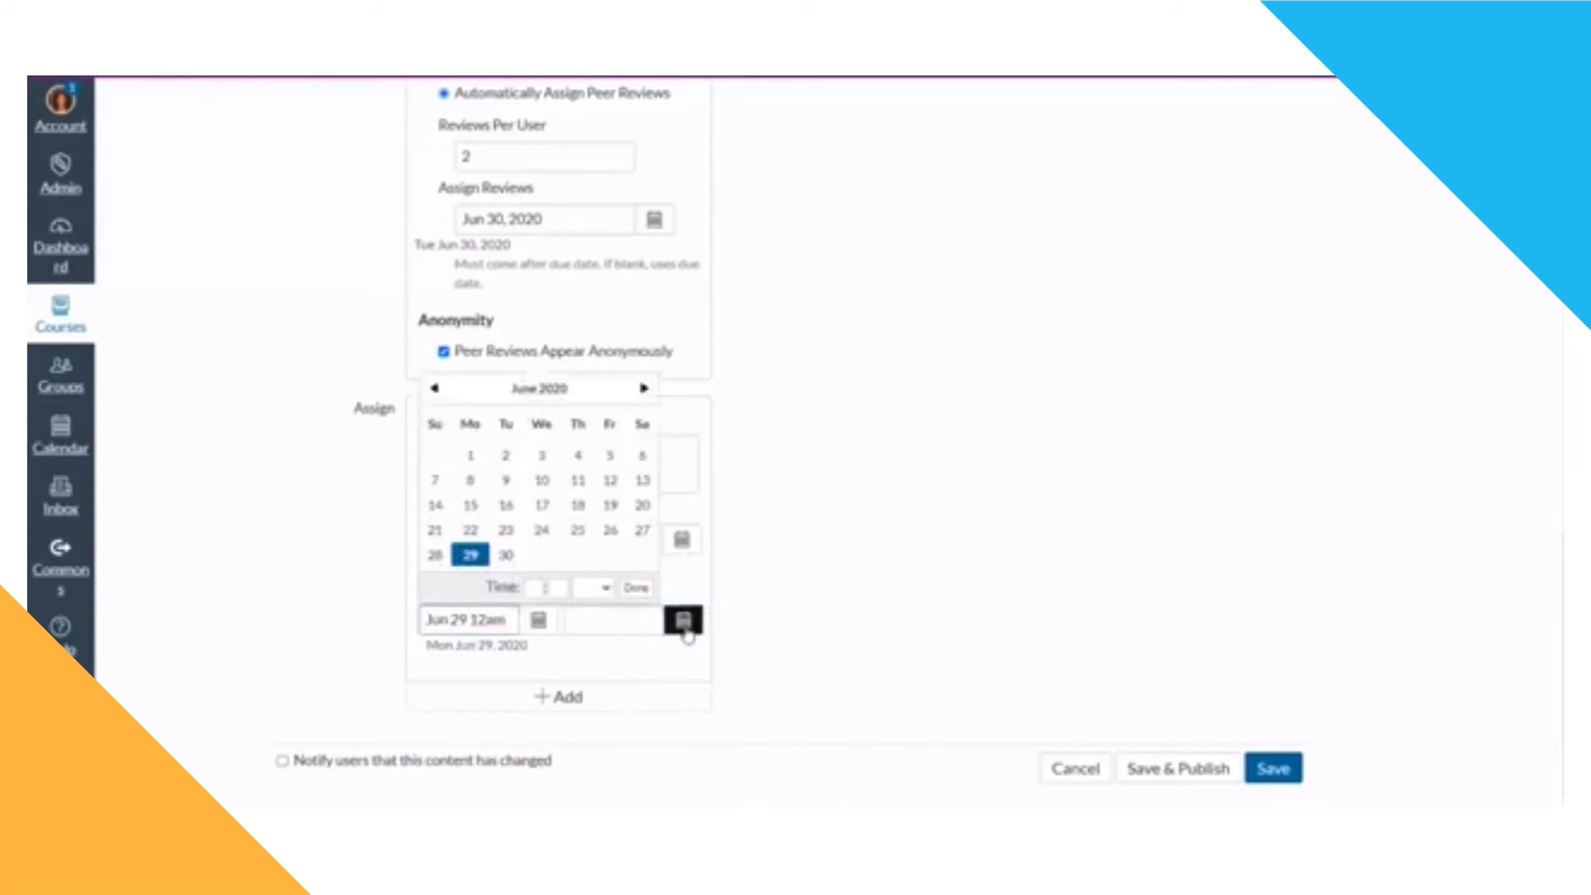
pyautogui.click(684, 623)
pyautogui.click(651, 555)
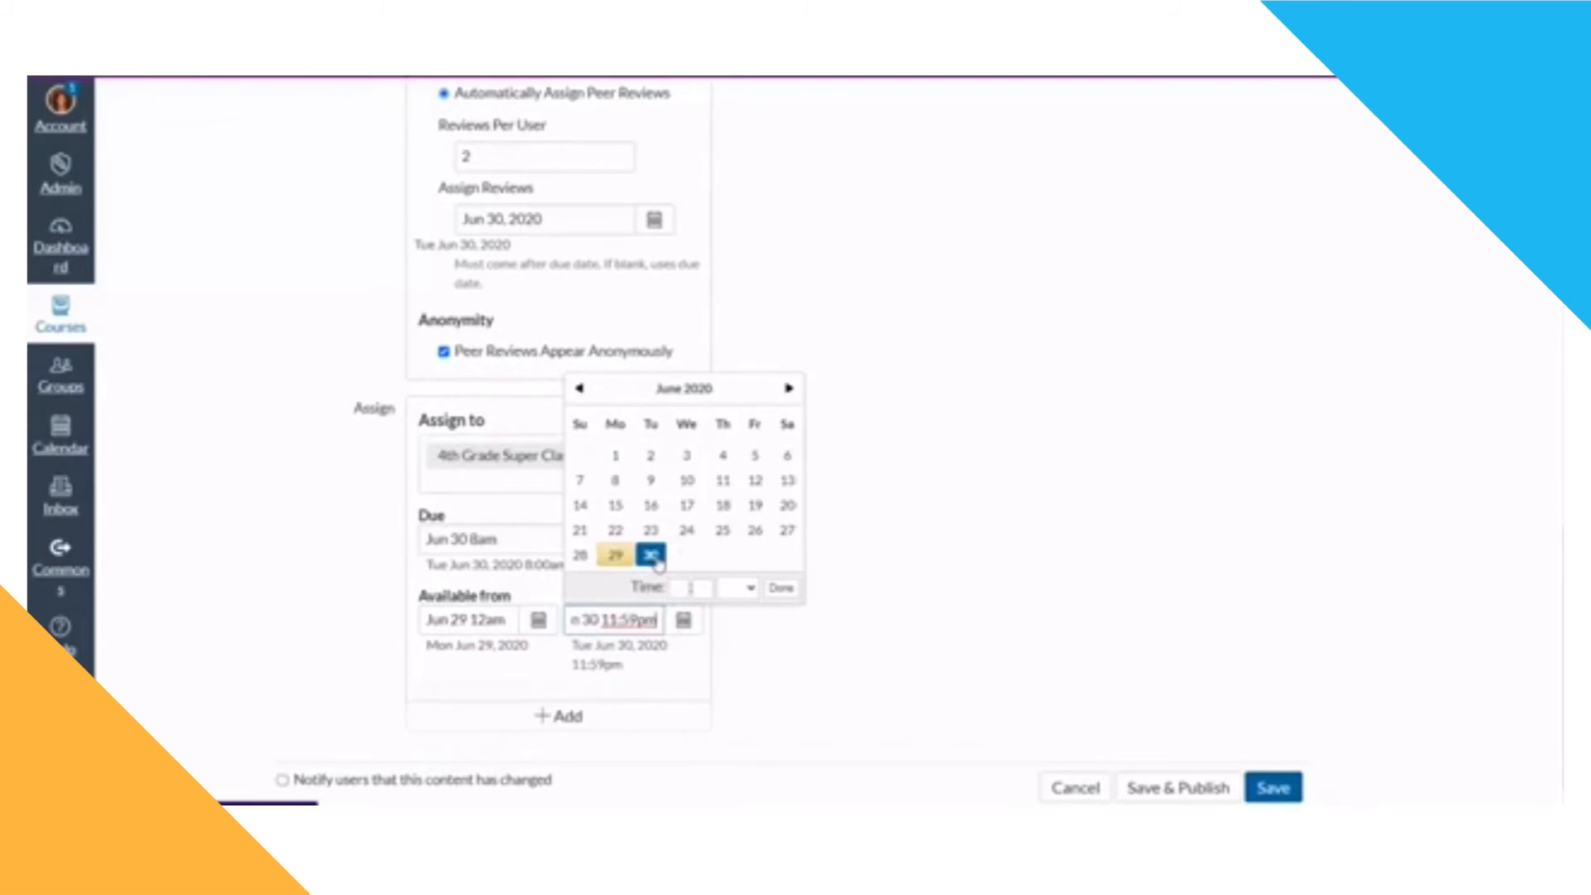
pyautogui.click(676, 586)
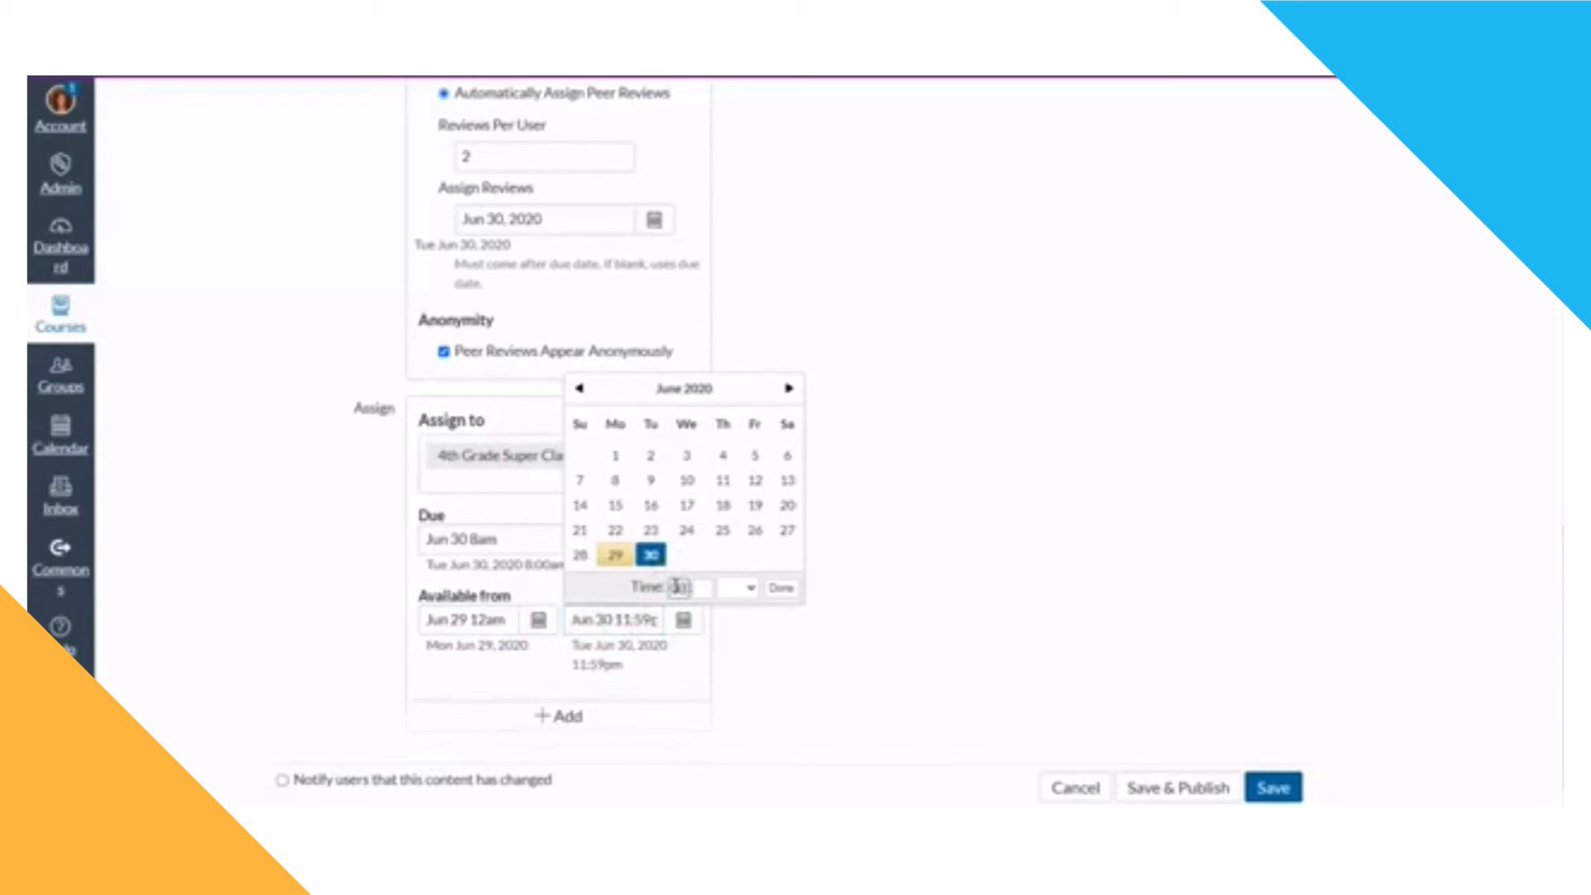
pyautogui.click(699, 586)
pyautogui.write('00')
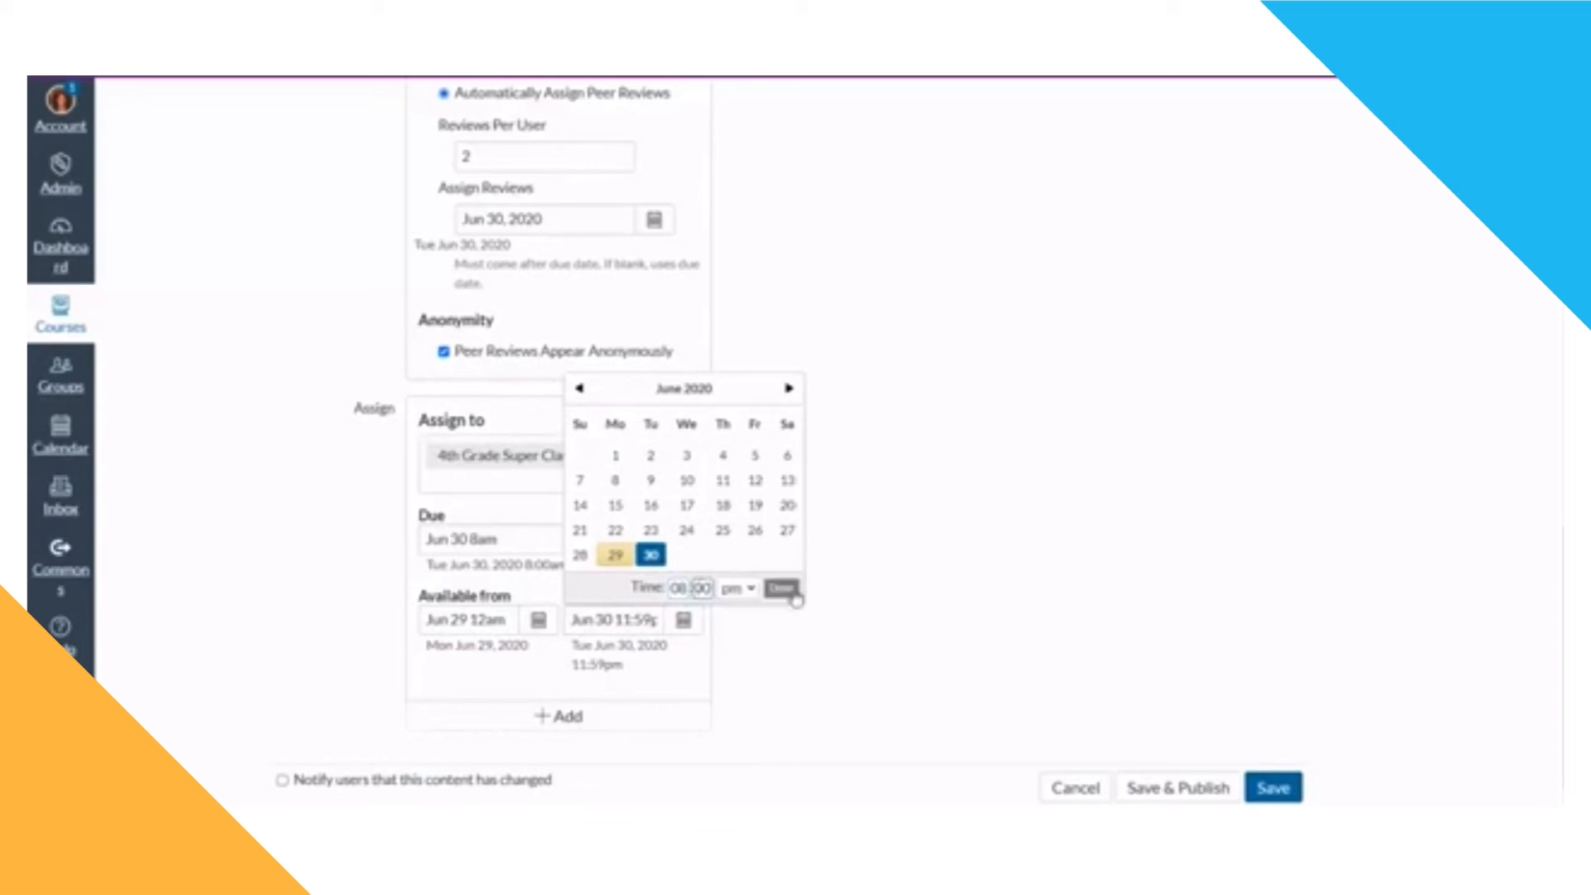
pyautogui.click(738, 587)
pyautogui.click(733, 640)
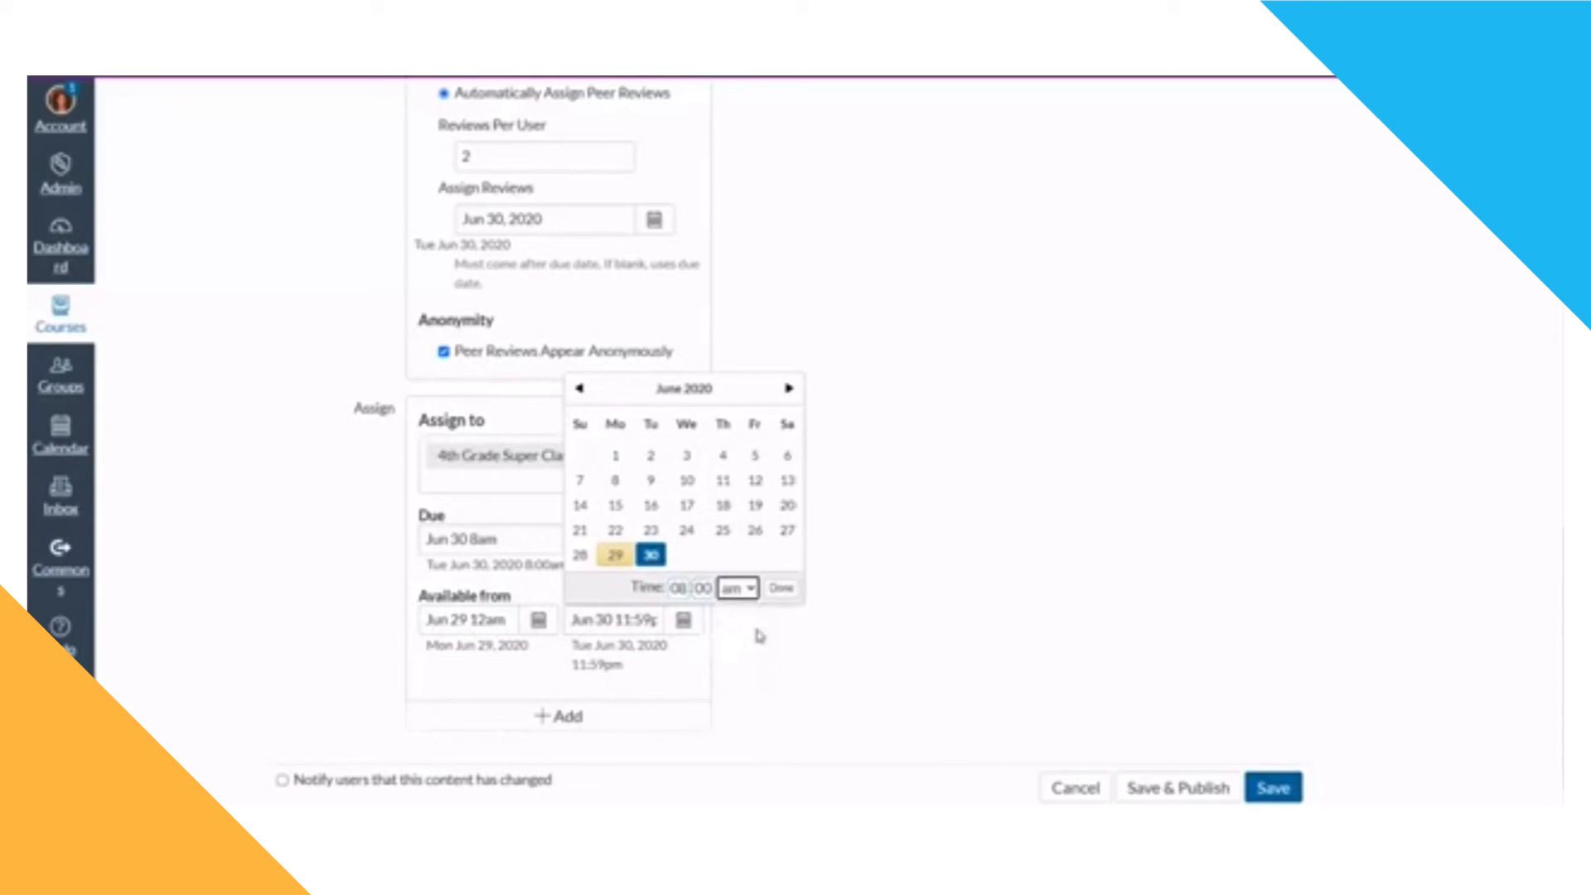
pyautogui.click(781, 587)
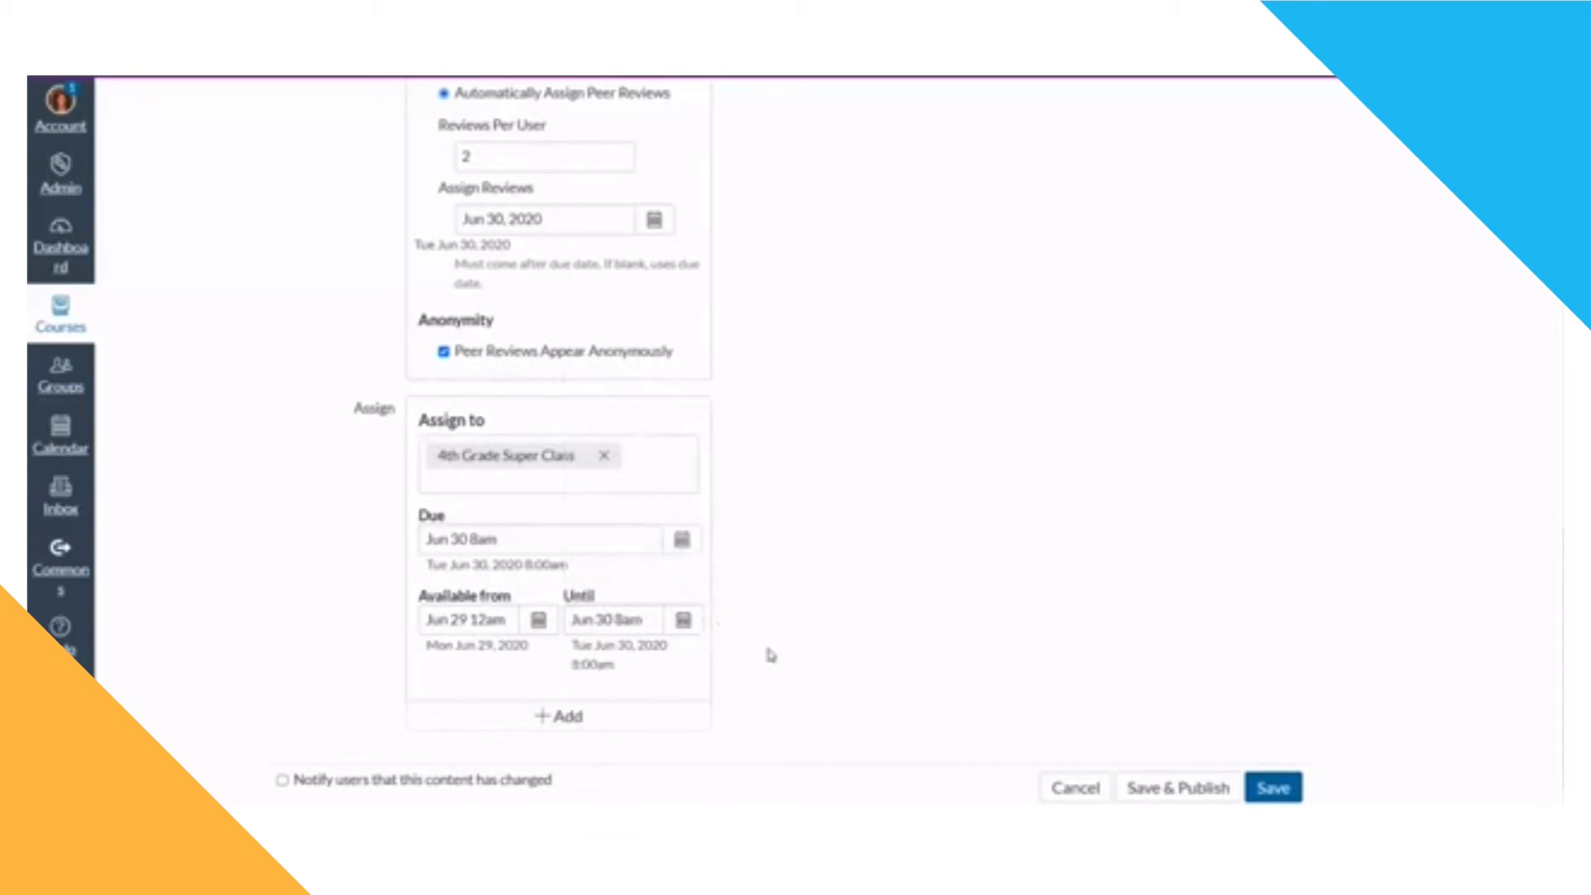
# Step: Notify users that the content has changed and save and publish the assignment
pyautogui.scroll(-1, 764, 655)
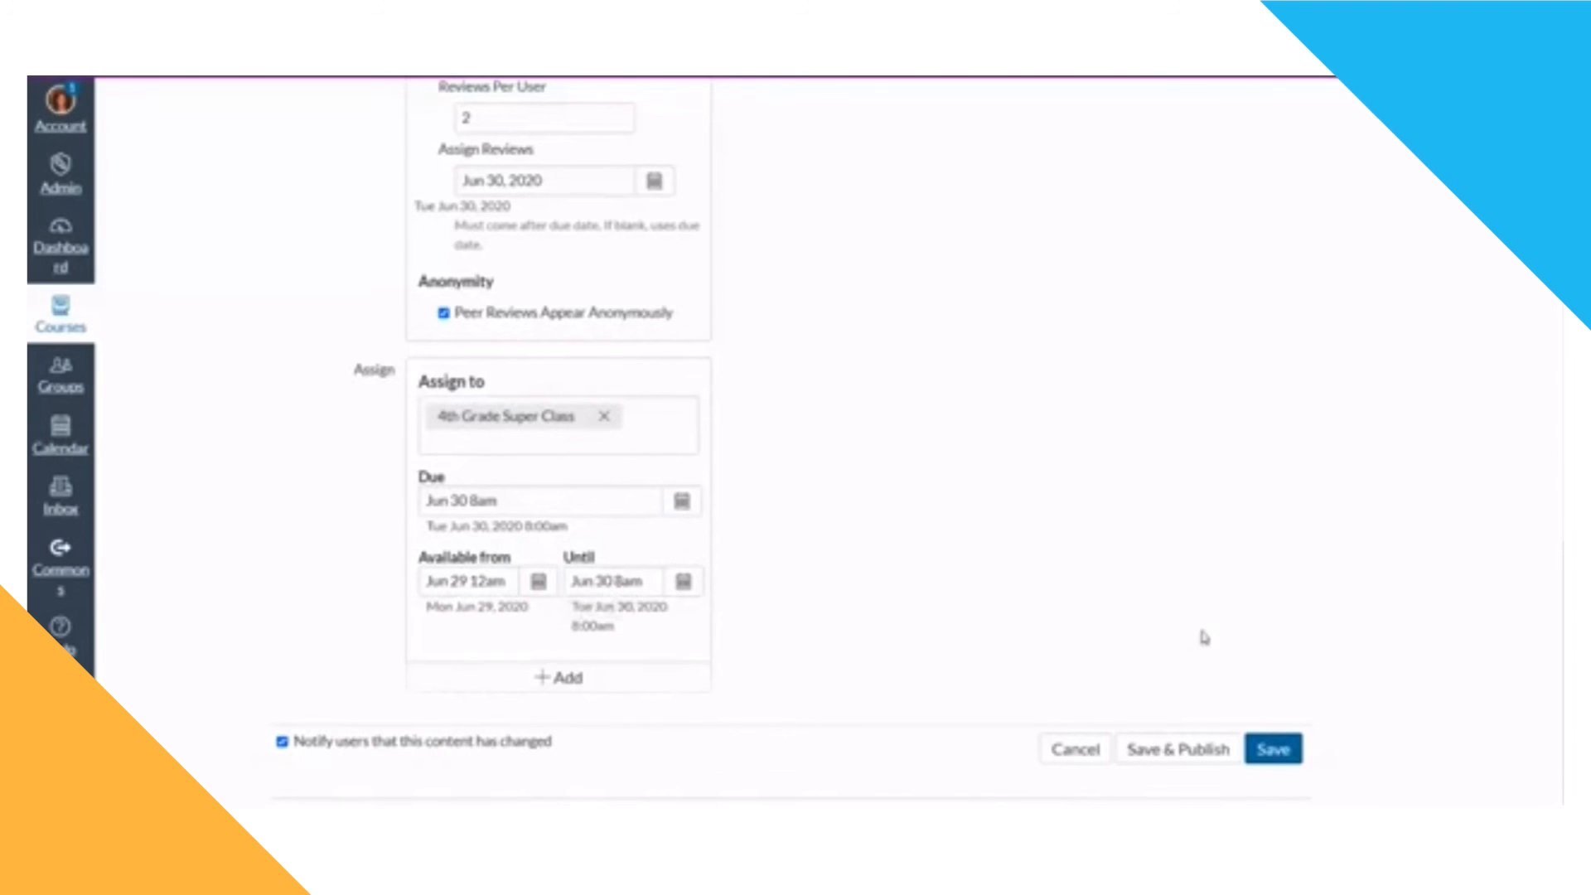
pyautogui.click(1289, 763)
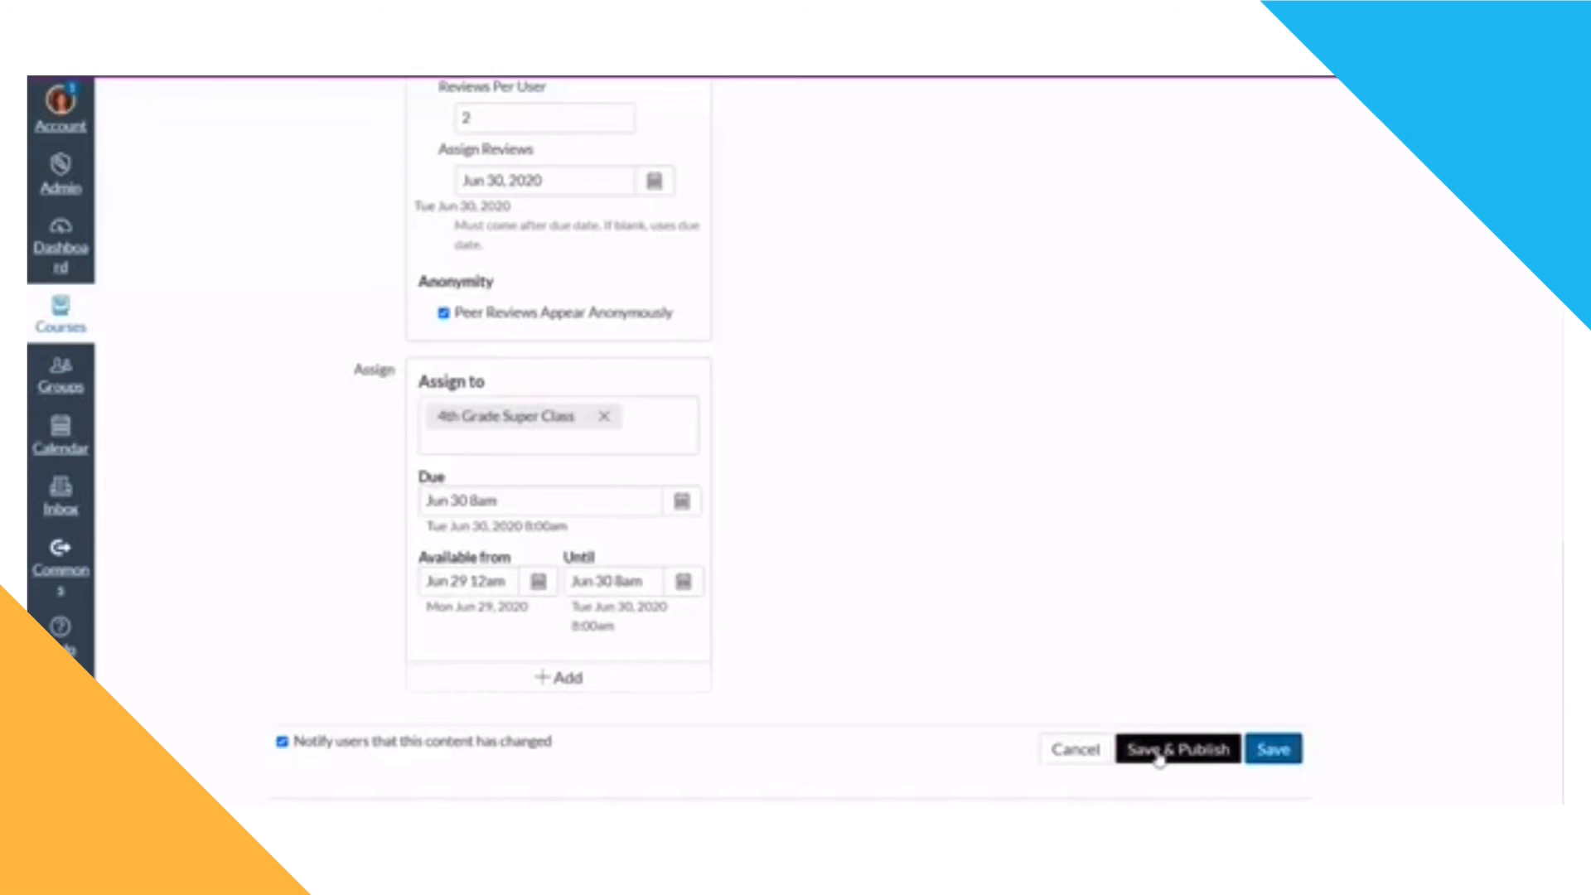
pyautogui.click(1157, 756)
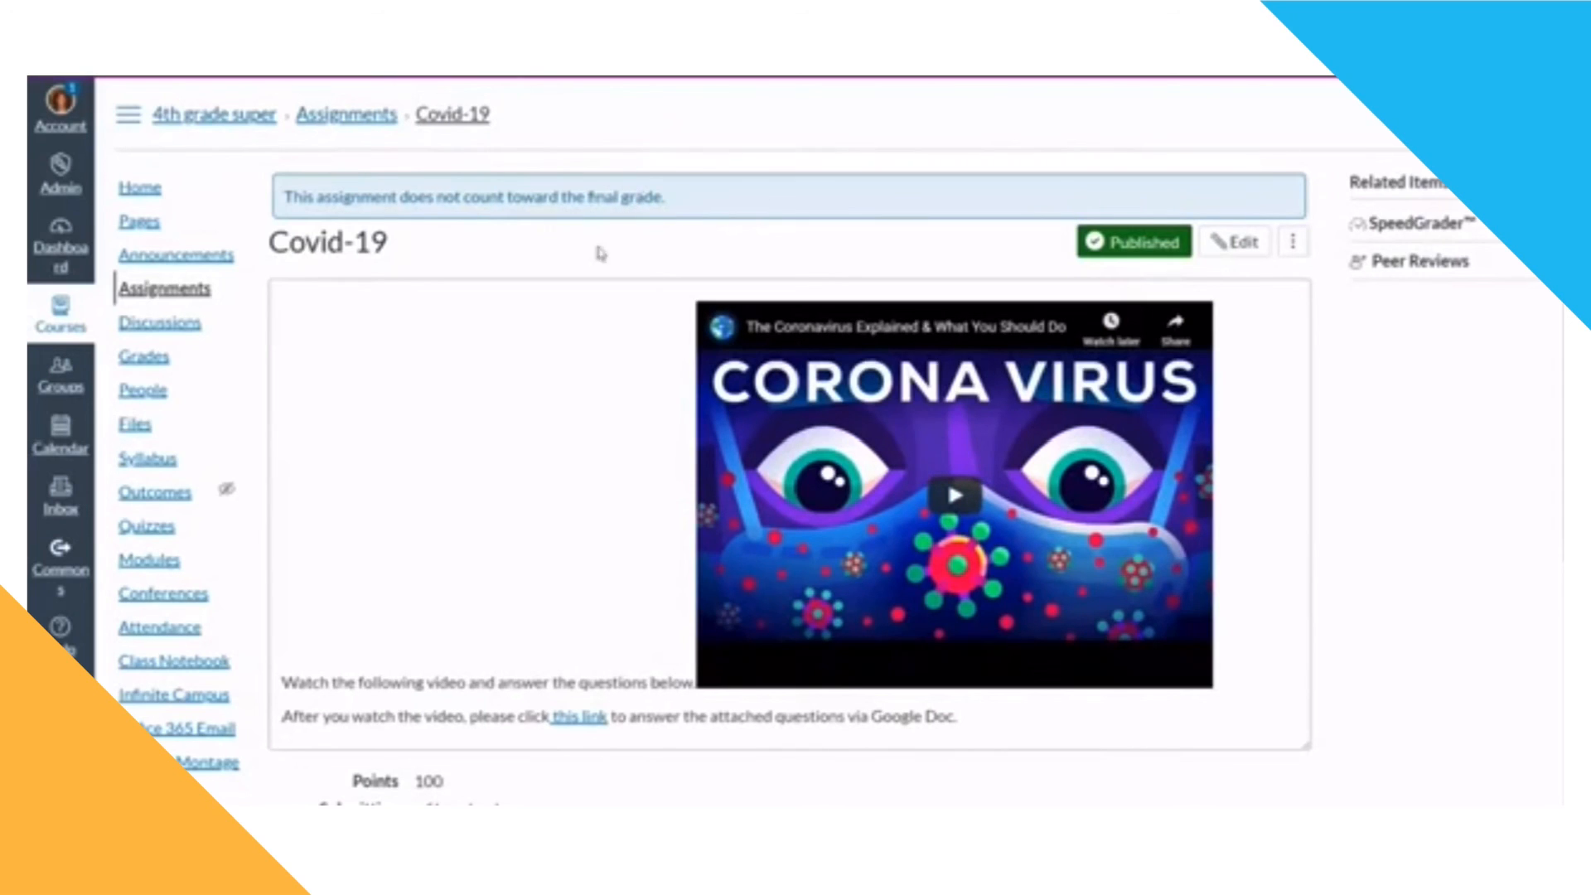
# Step: Preview the published assignment's video and open its link to the attached Google Doc questions
pyautogui.scroll(-4, 508, 696)
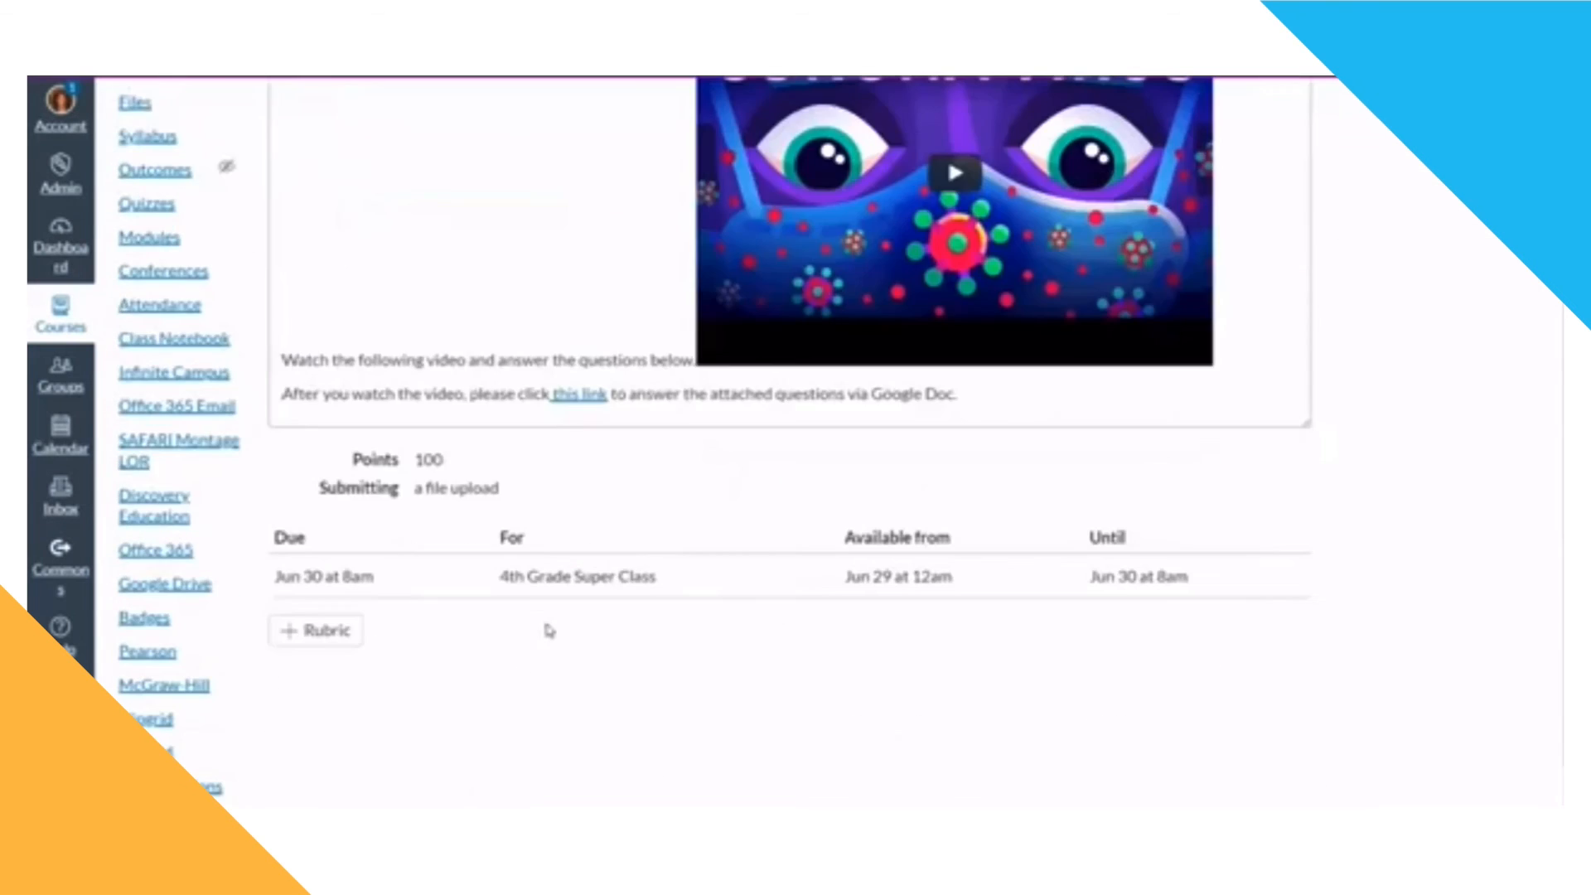
pyautogui.scroll(4, 544, 632)
pyautogui.click(954, 497)
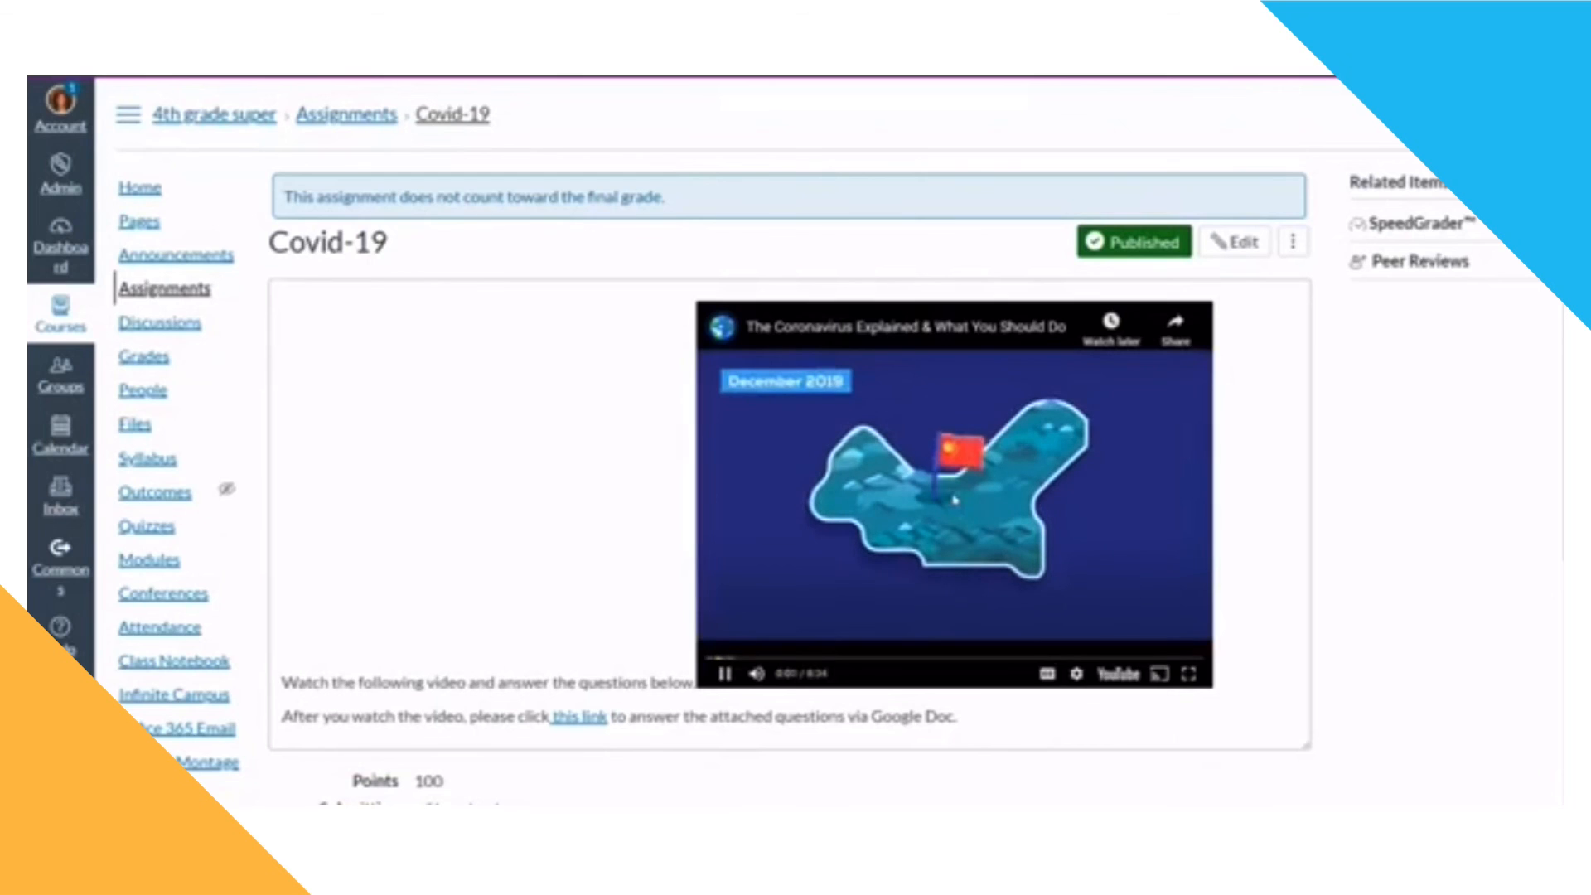
pyautogui.click(724, 674)
pyautogui.scroll(-4, 724, 678)
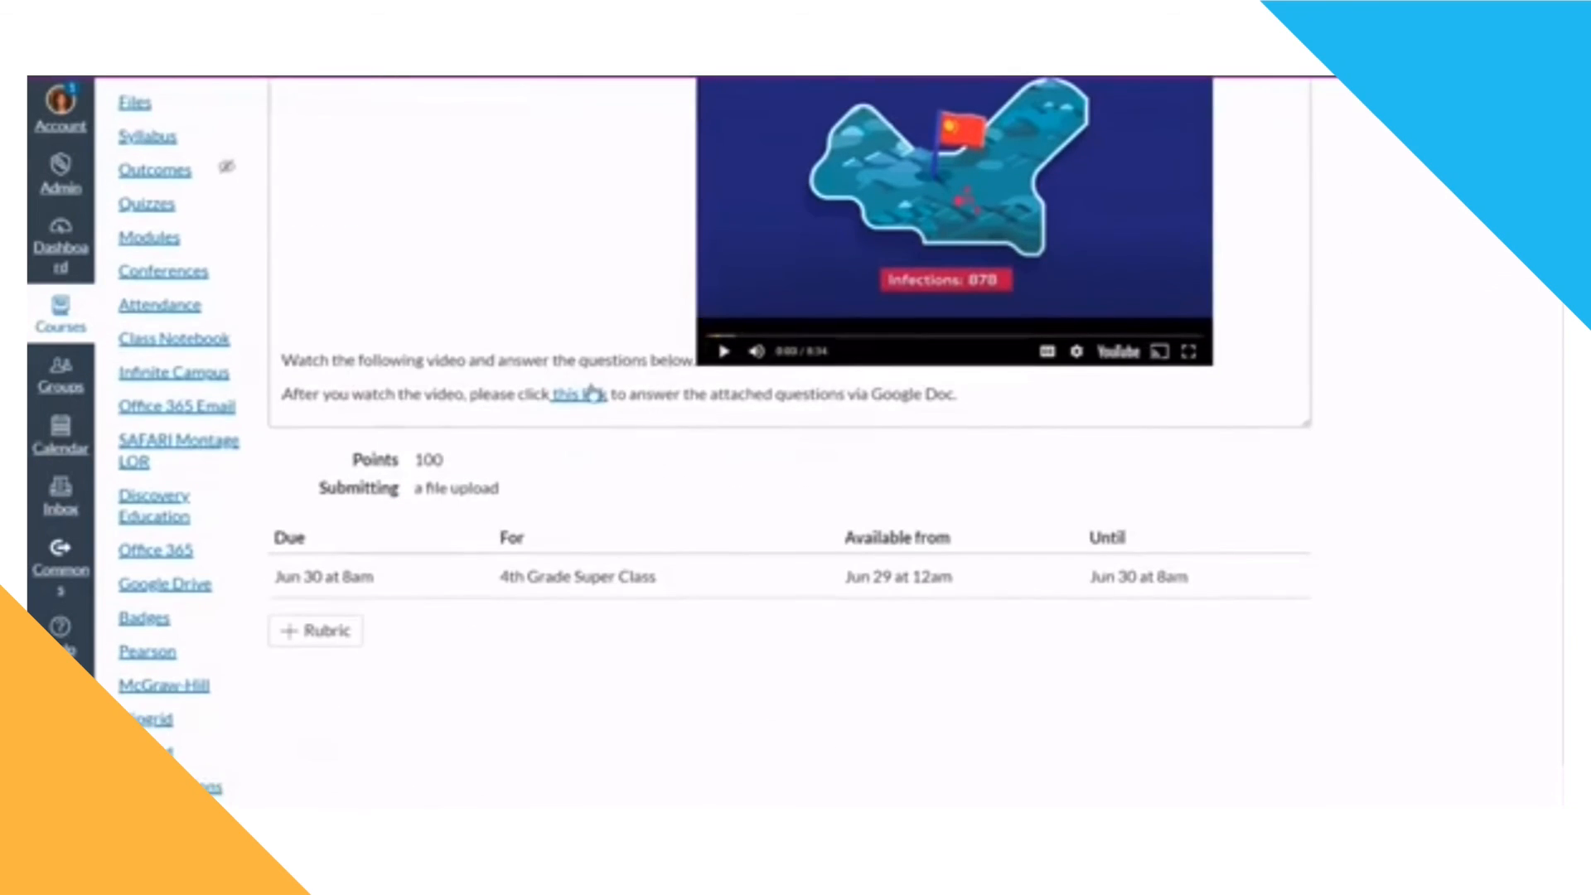
pyautogui.scroll(1, 585, 406)
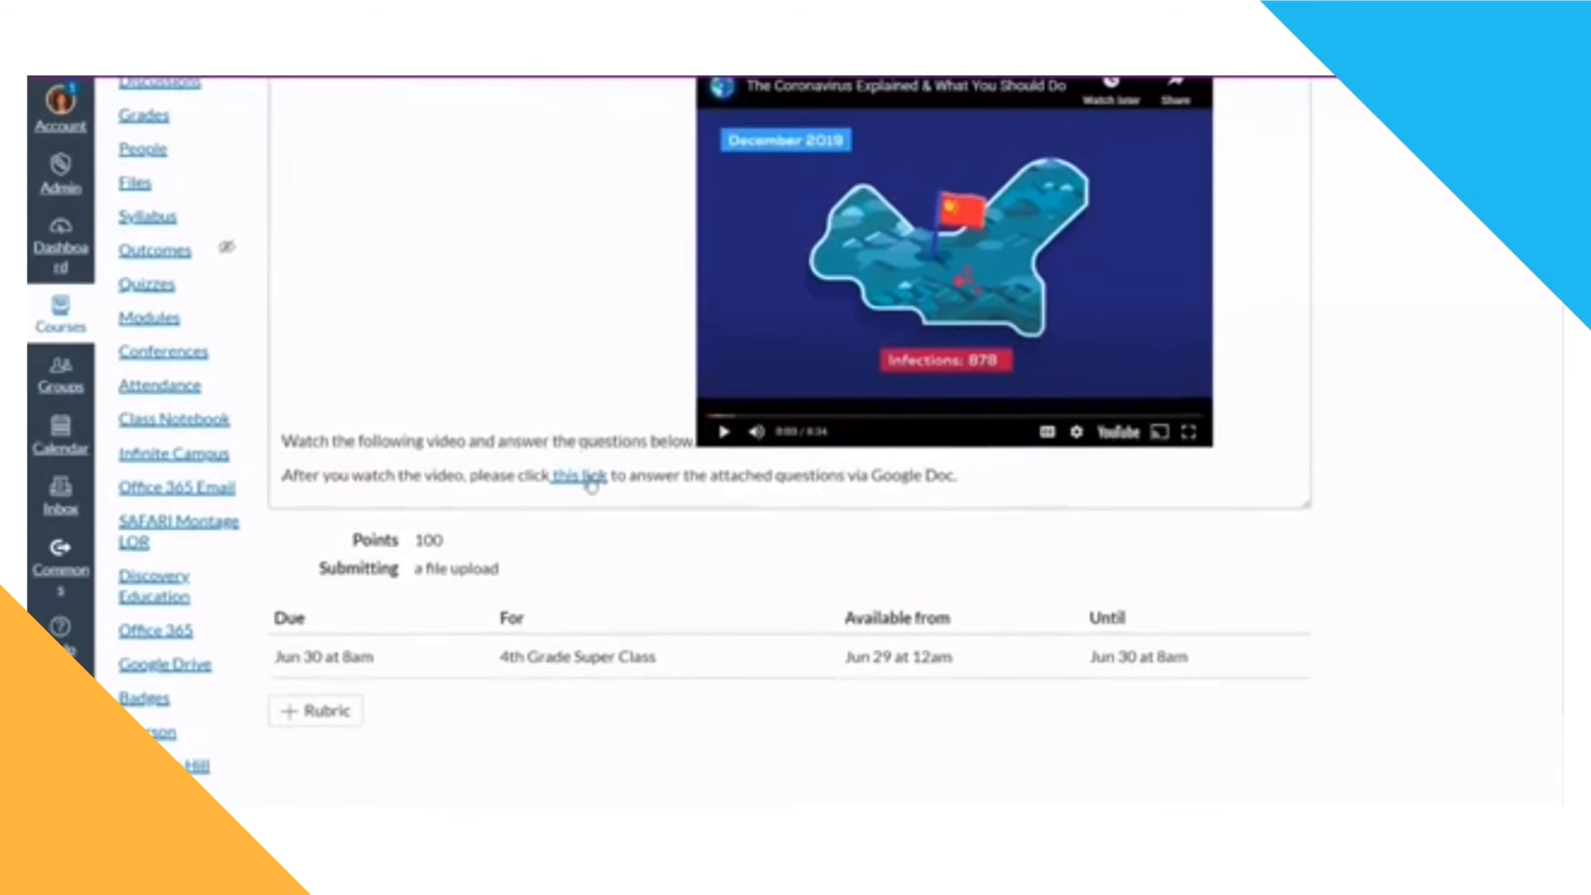
pyautogui.click(587, 480)
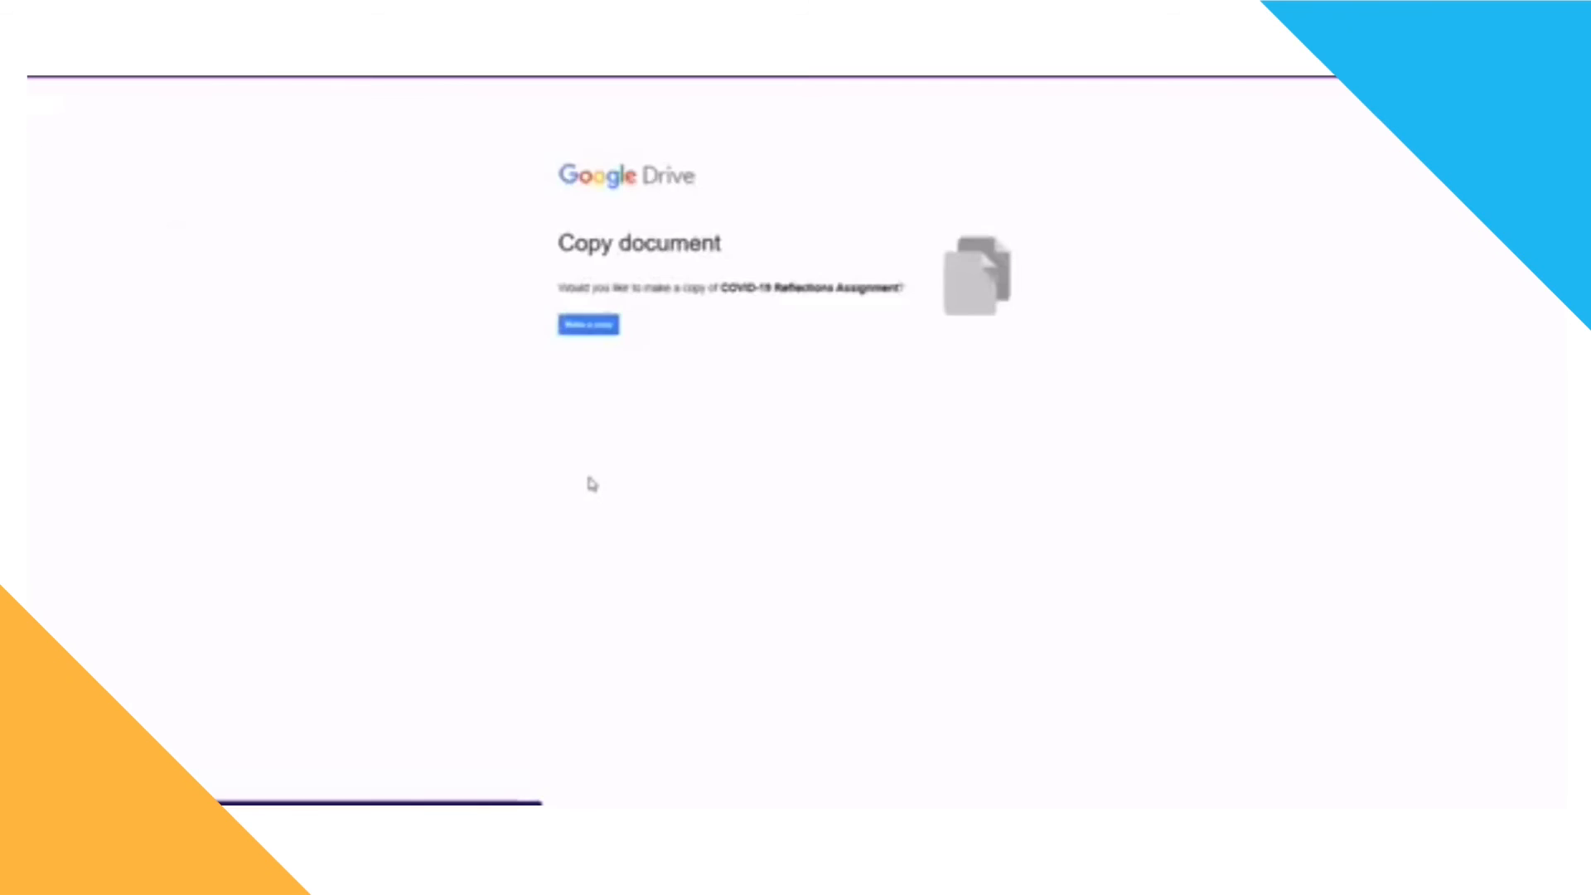